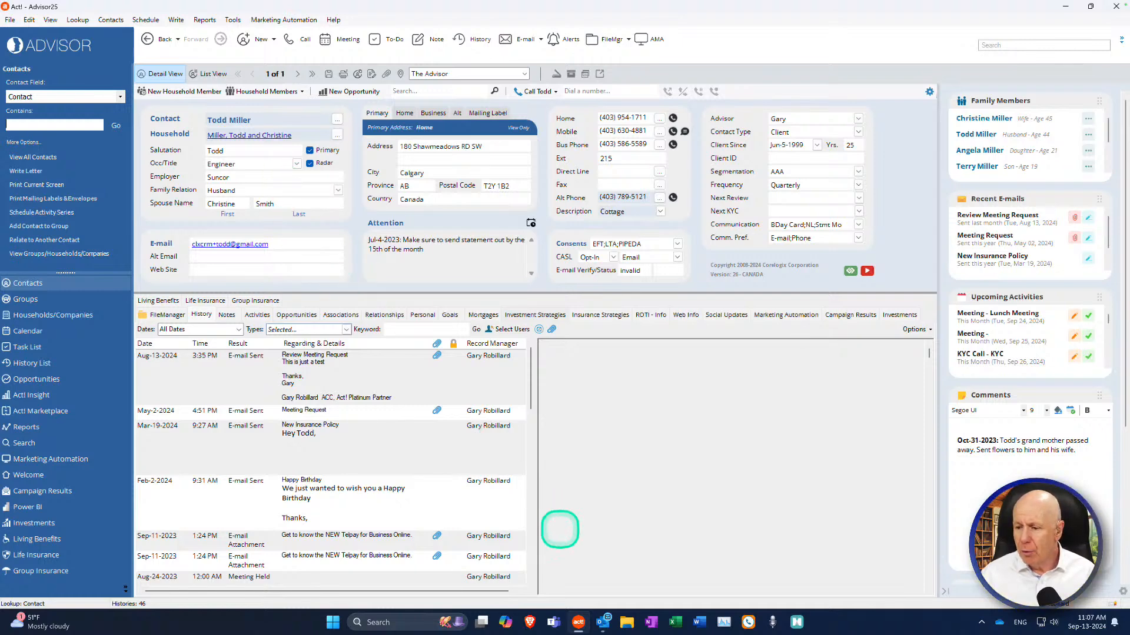
Step: Bring Outlook to the front and run Act! Synchronize Now from the Act! tab
left_click(603, 621)
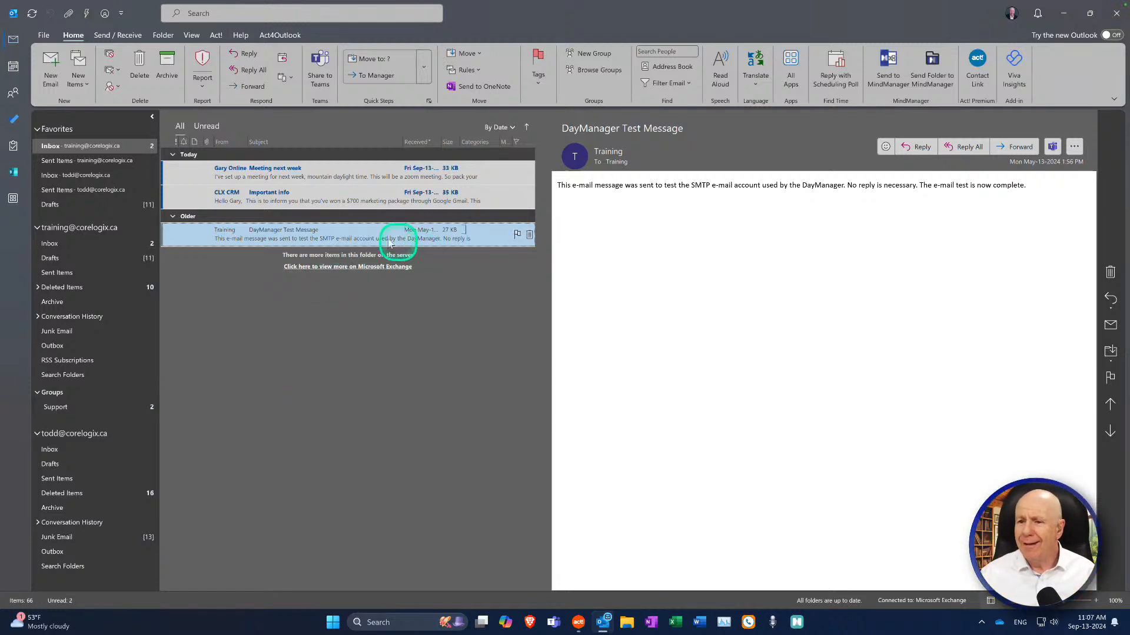
left_click(217, 36)
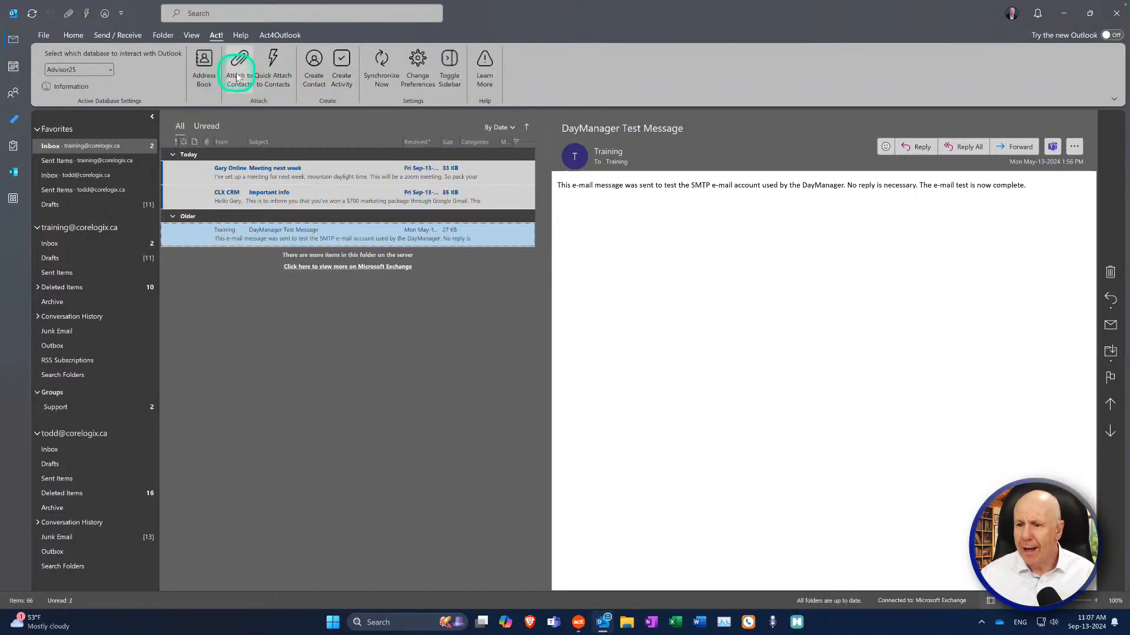
left_click(382, 83)
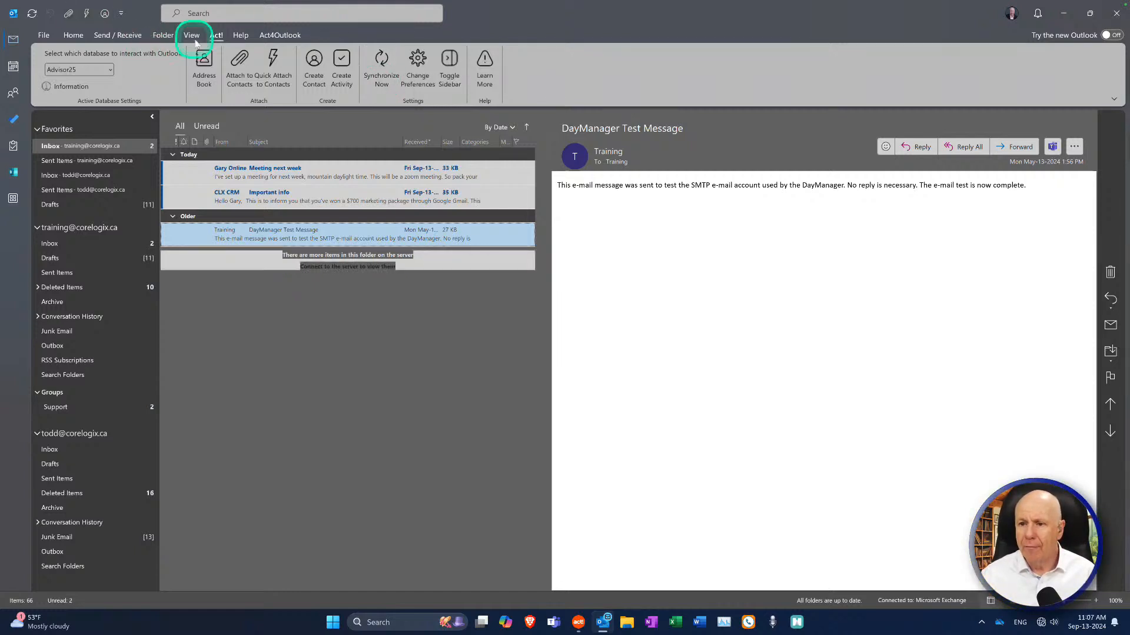
Step: Open the DayManager Test Message from the Older group, then go back to the Act! tab
left_click(275, 35)
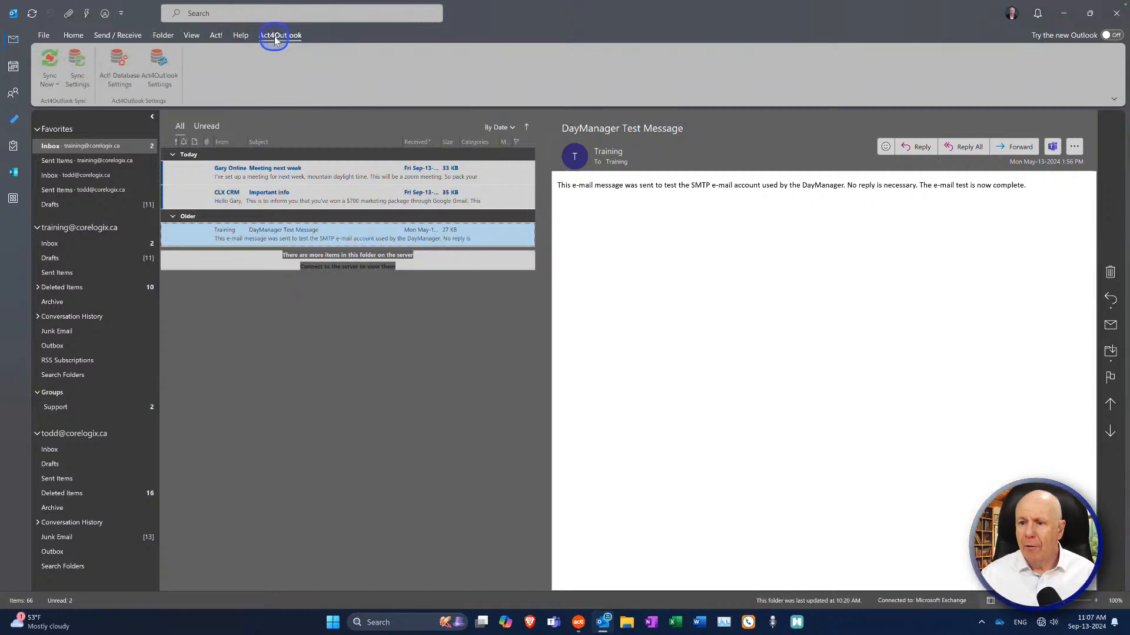
left_click(251, 217)
left_click(222, 229)
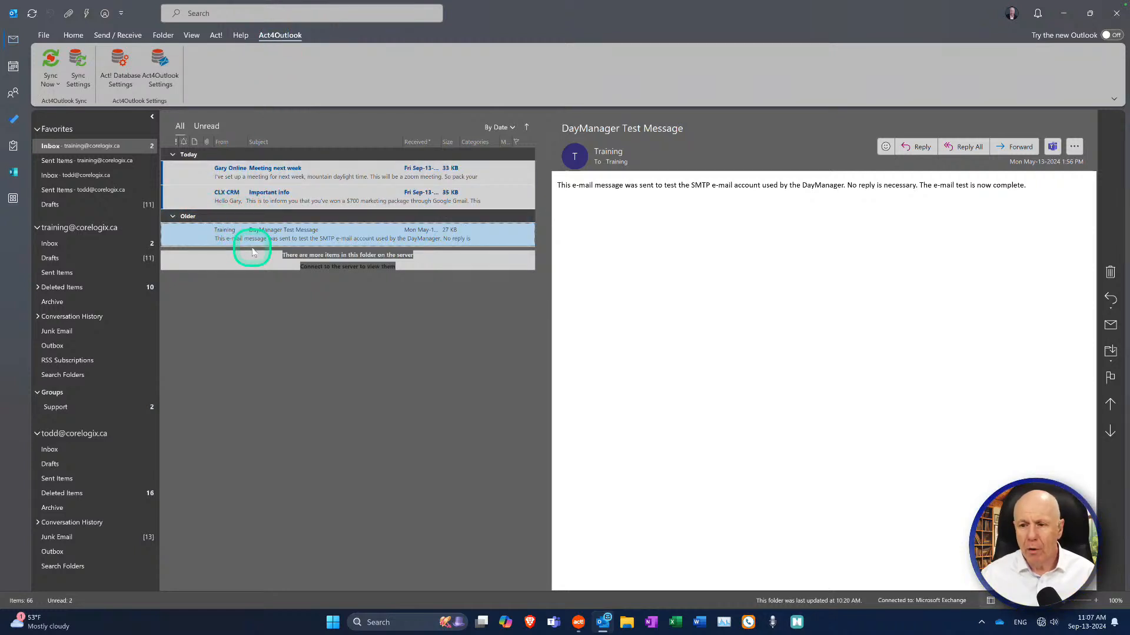
left_click(238, 265)
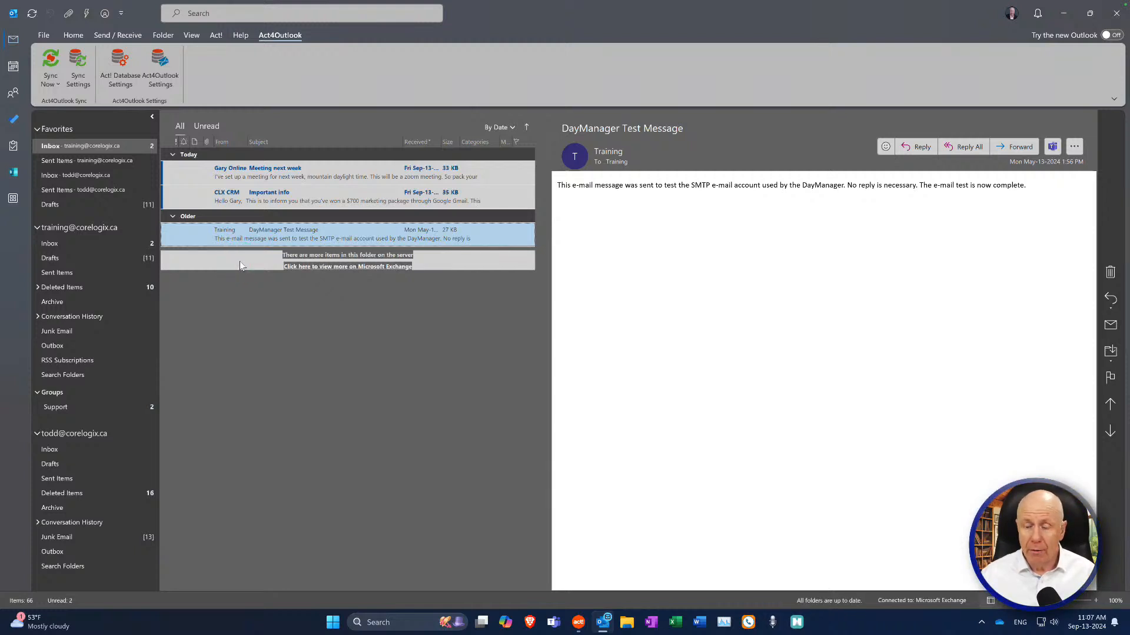
left_click(250, 247)
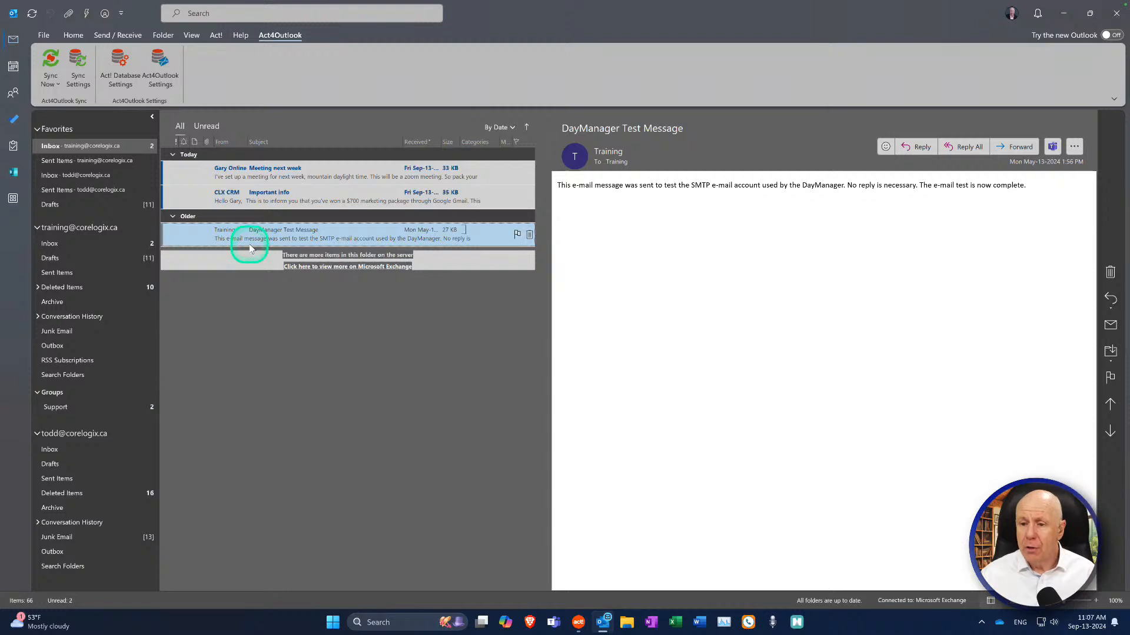
left_click(217, 36)
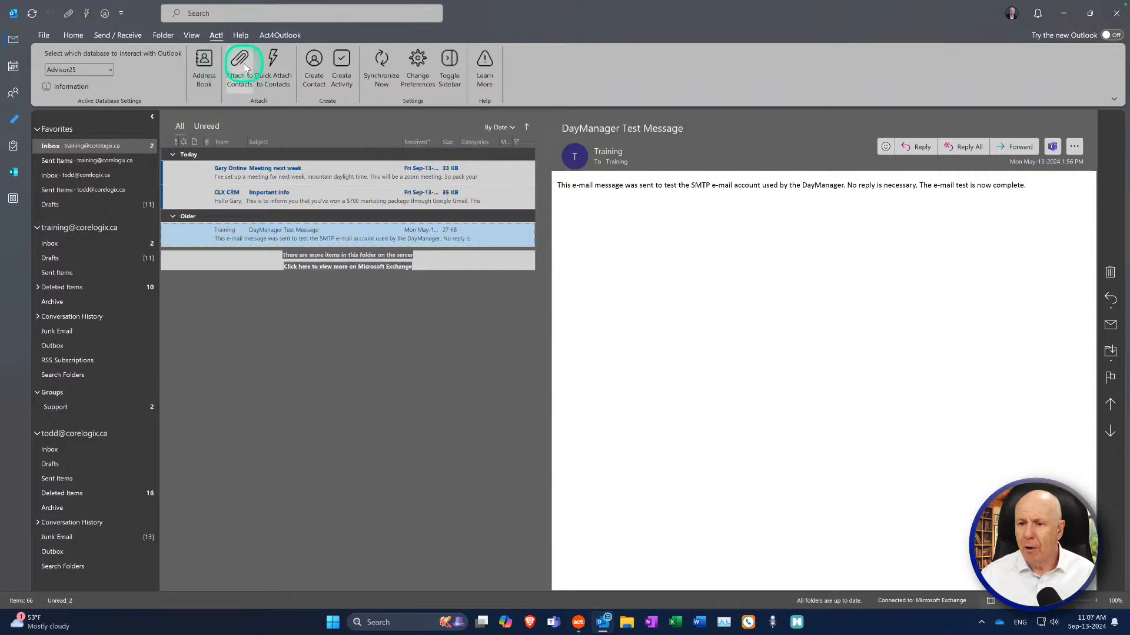
Step: Switch to the Home tab and glance at the Customize Quick Access Toolbar menu, then close it
left_click(74, 35)
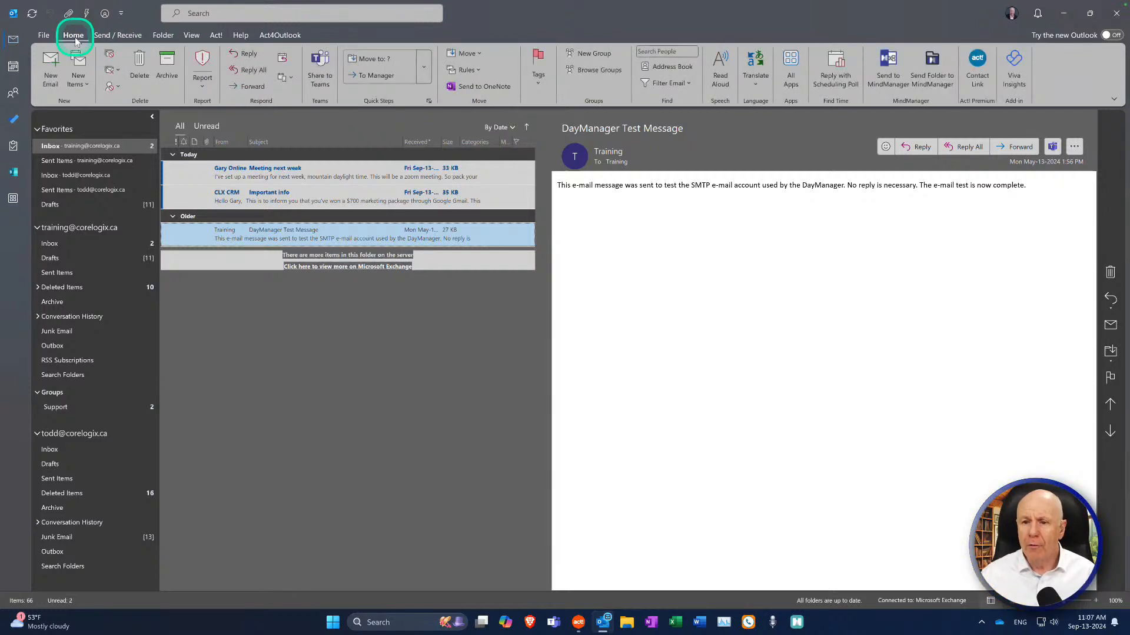
left_click(121, 14)
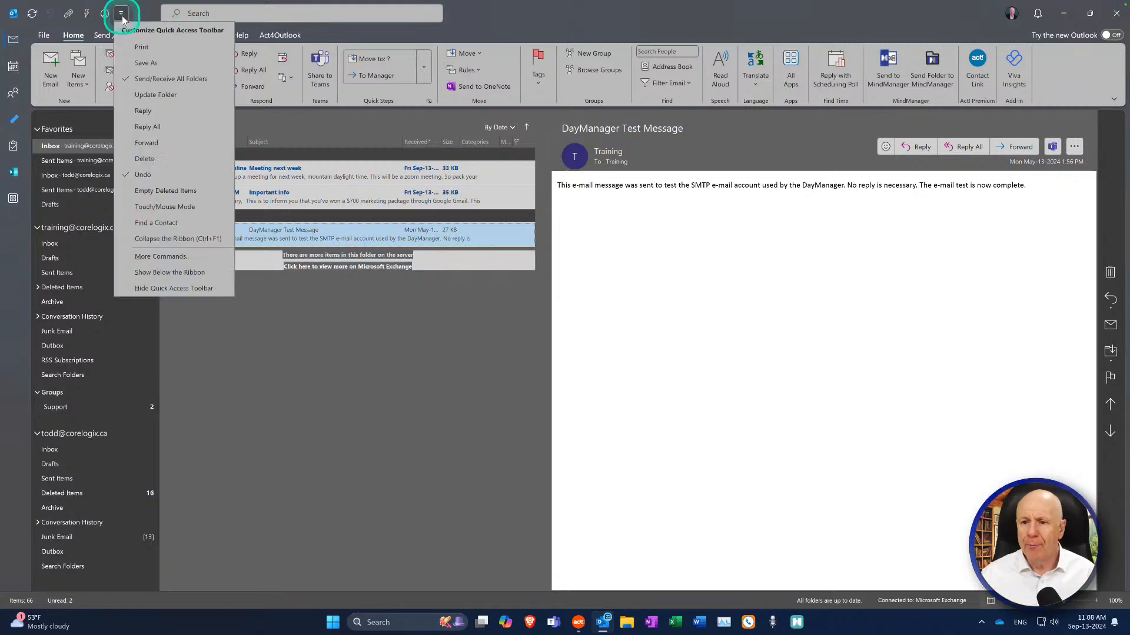
left_click(142, 15)
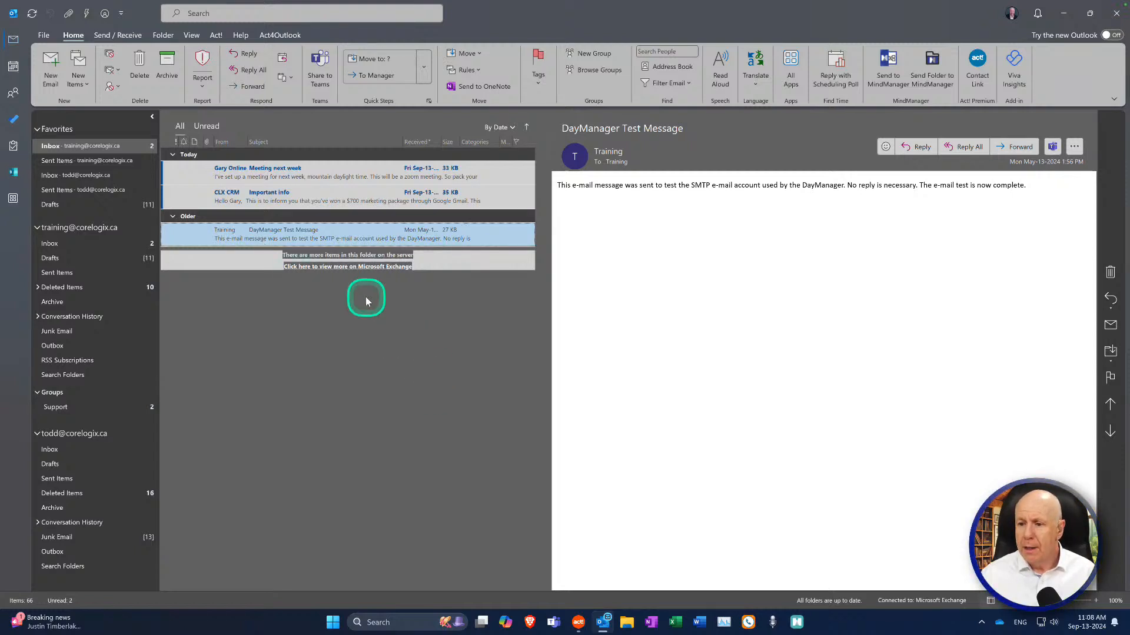
Step: Use Go To Contact on the DayManager Test Message to view its Act! record, then return to Outlook
right_click(245, 236)
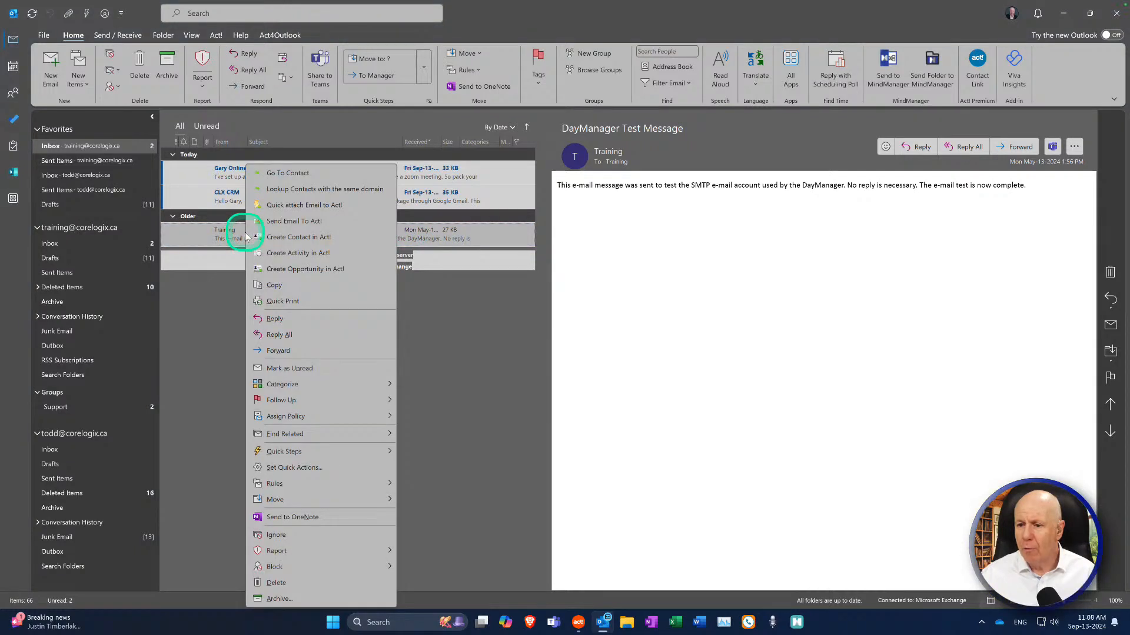
left_click(289, 175)
left_click(387, 579)
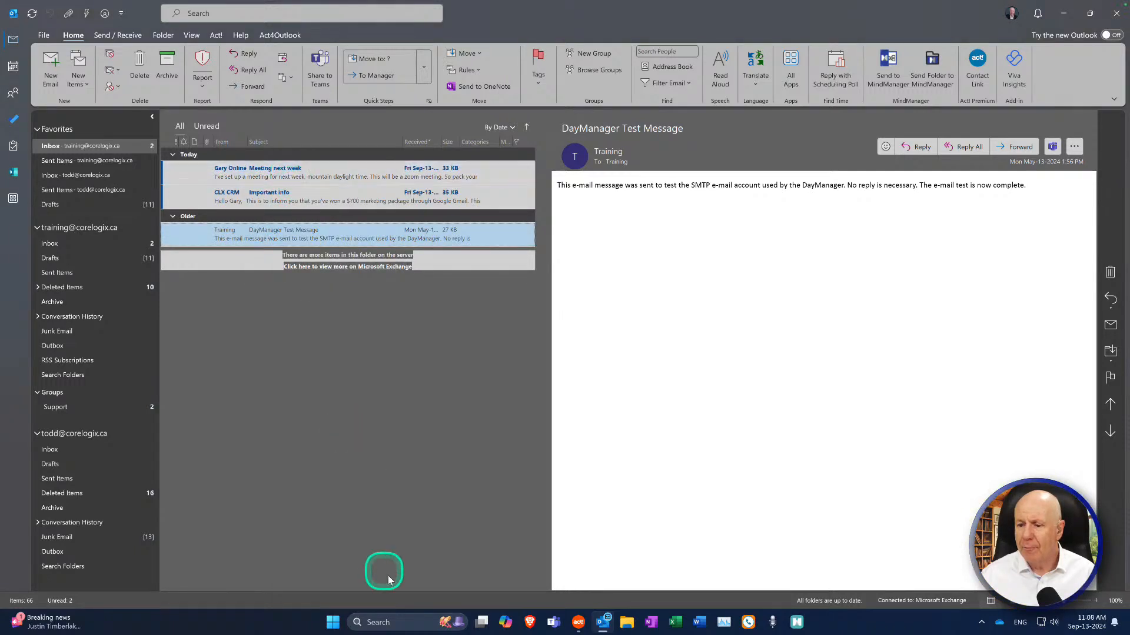
left_click(581, 625)
left_click(582, 624)
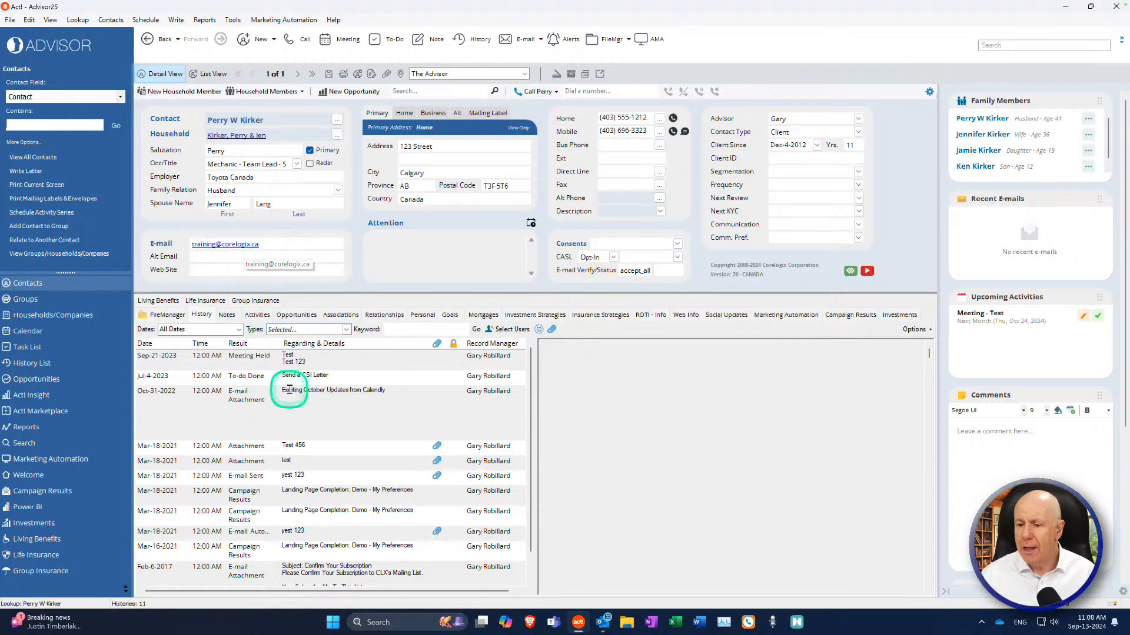
left_click(606, 621)
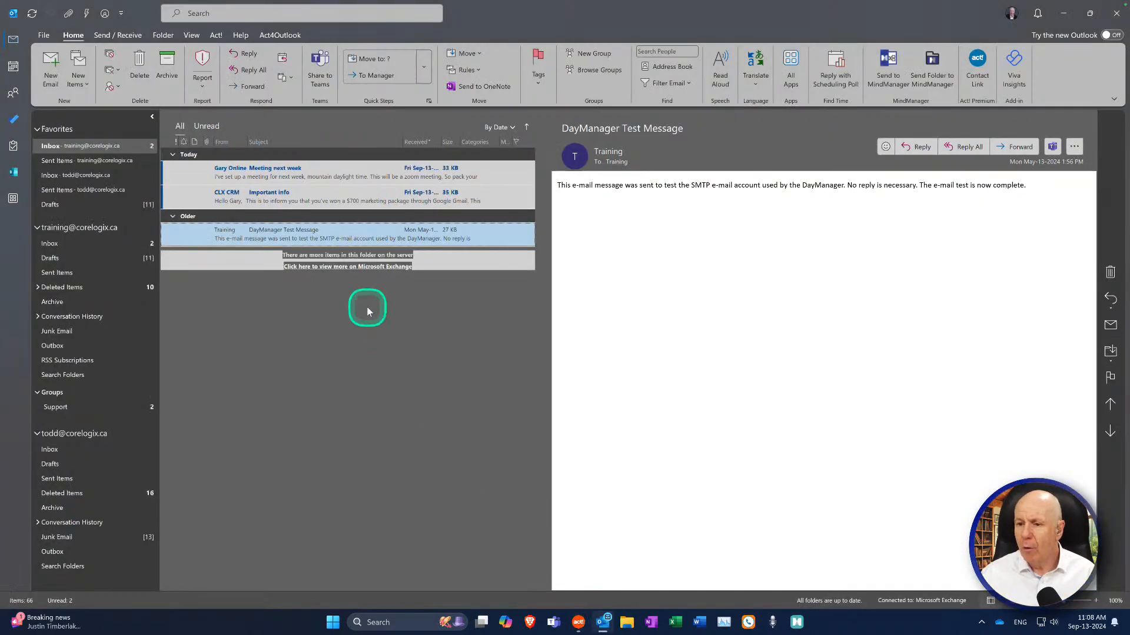
Step: Look up Act! contacts sharing the message sender's e-mail domain (2 found), then return to Outlook
right_click(267, 231)
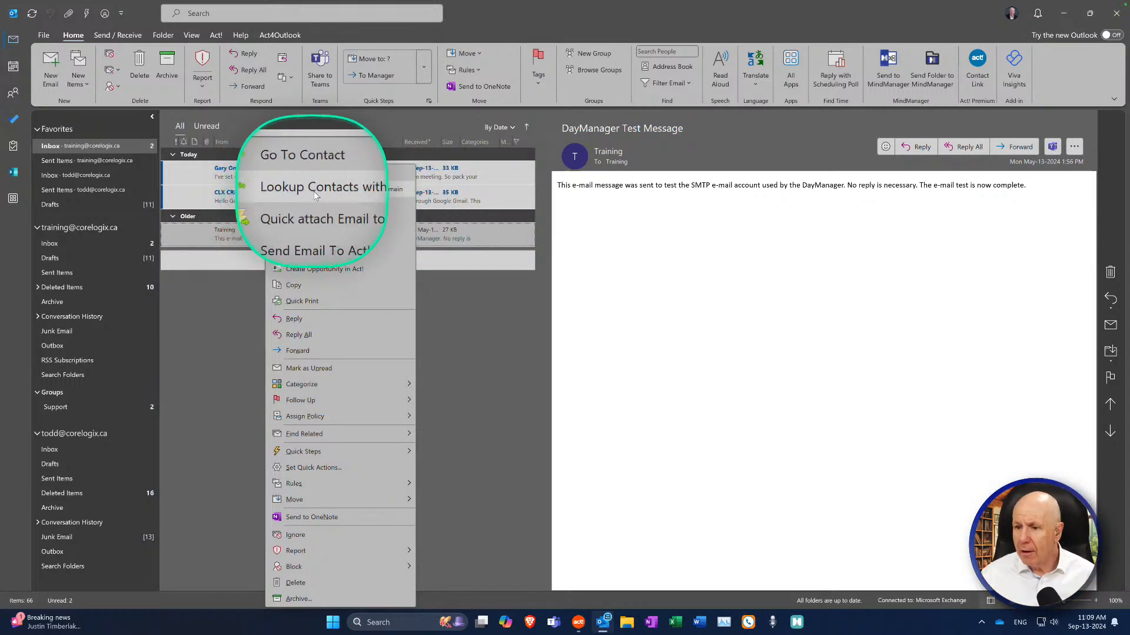
left_click(359, 193)
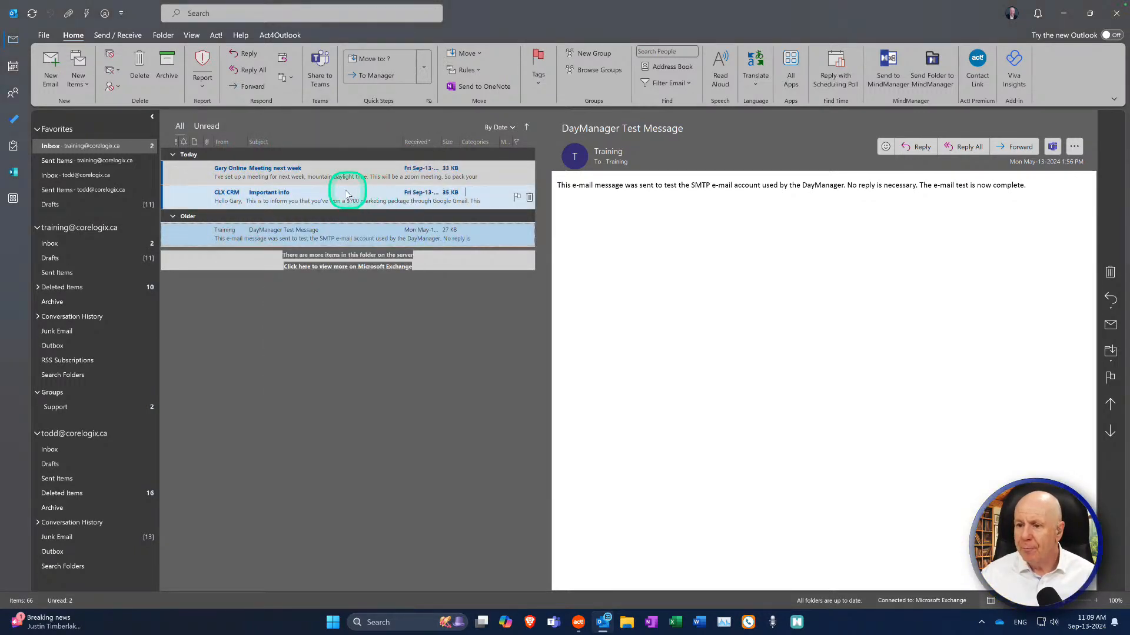
right_click(291, 233)
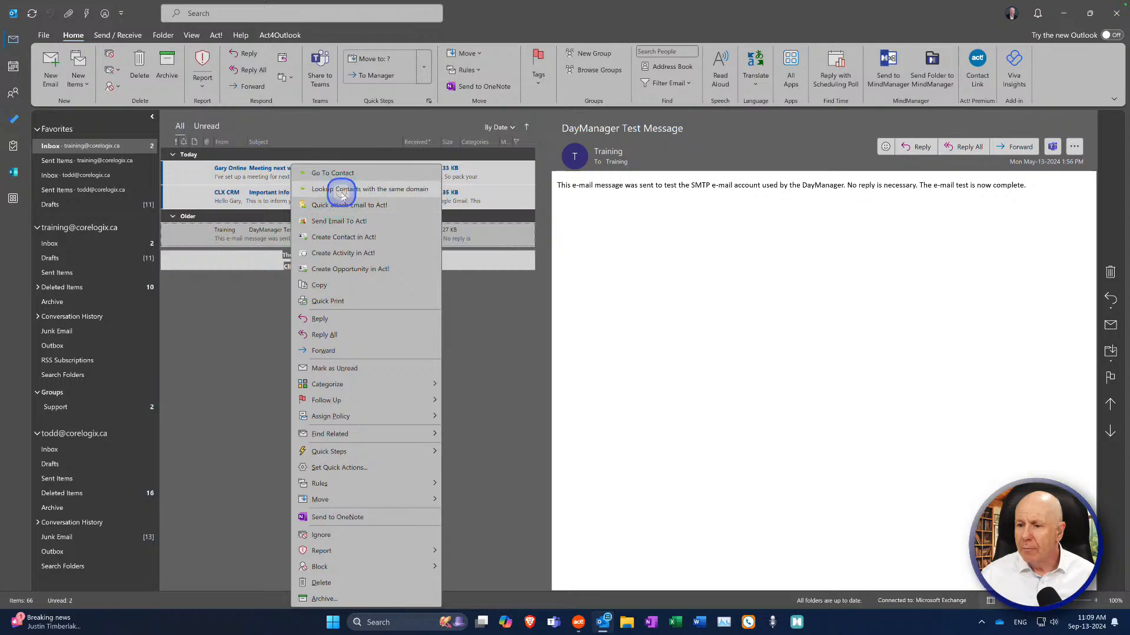
left_click(343, 194)
left_click(582, 625)
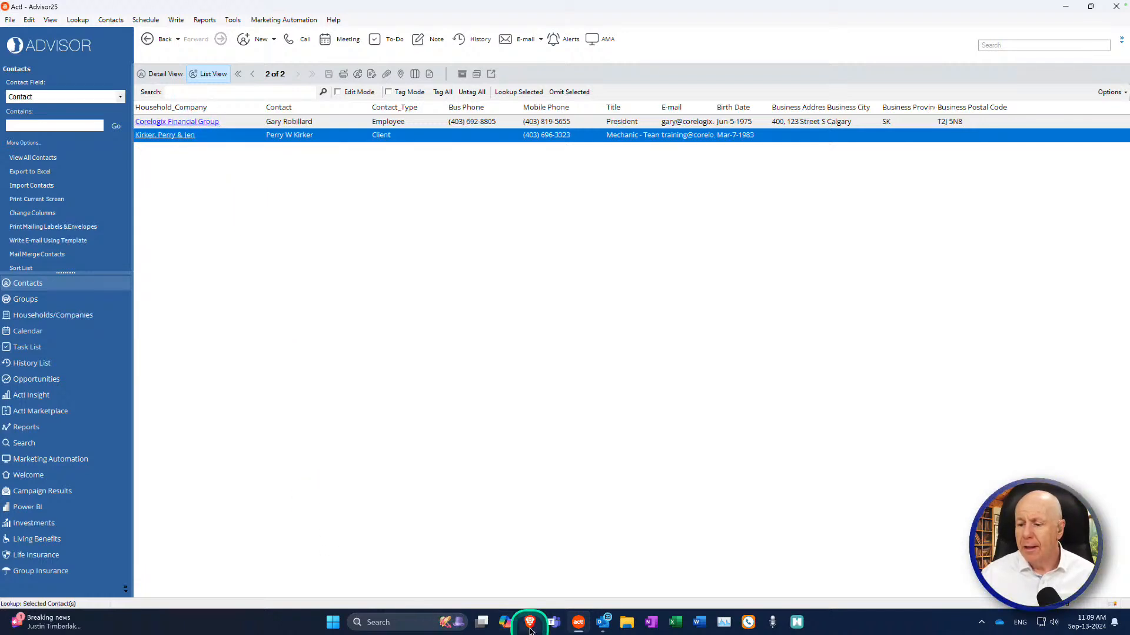
left_click(603, 629)
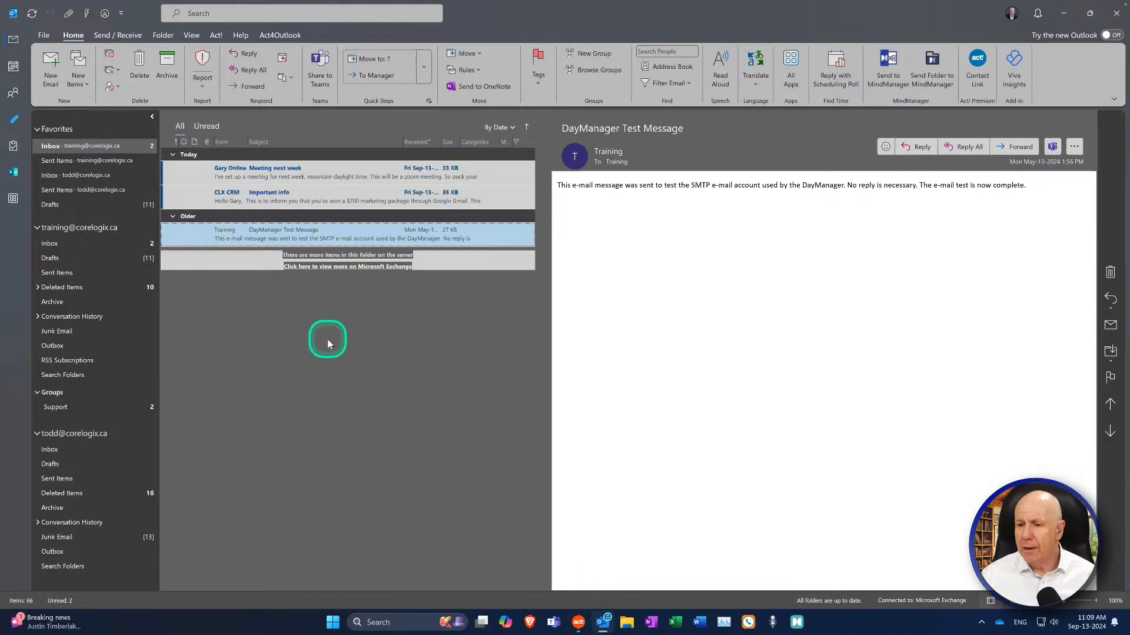
Step: Choose Send Email To Act! for the DayManager Test Message to open the Send To Act dialog
right_click(276, 238)
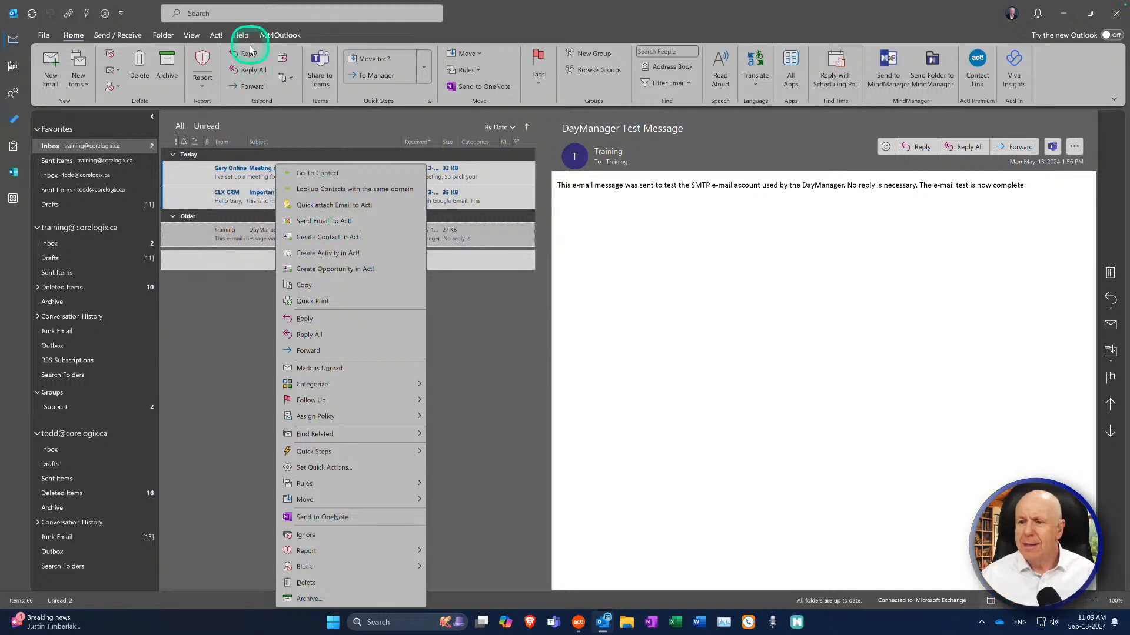
left_click(216, 36)
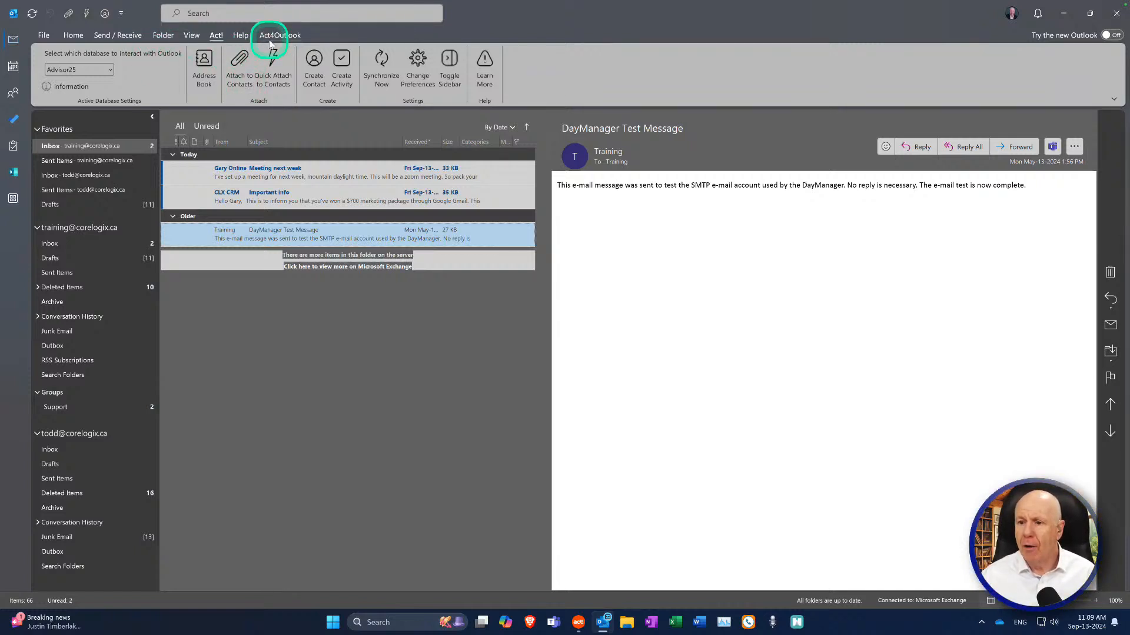
right_click(258, 238)
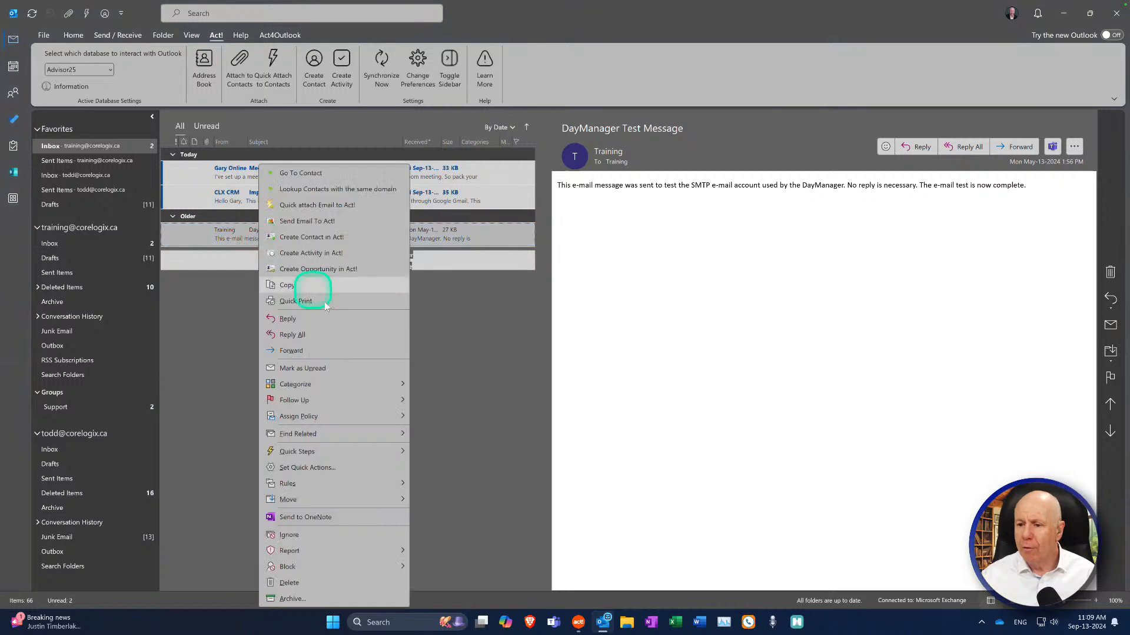
left_click(318, 226)
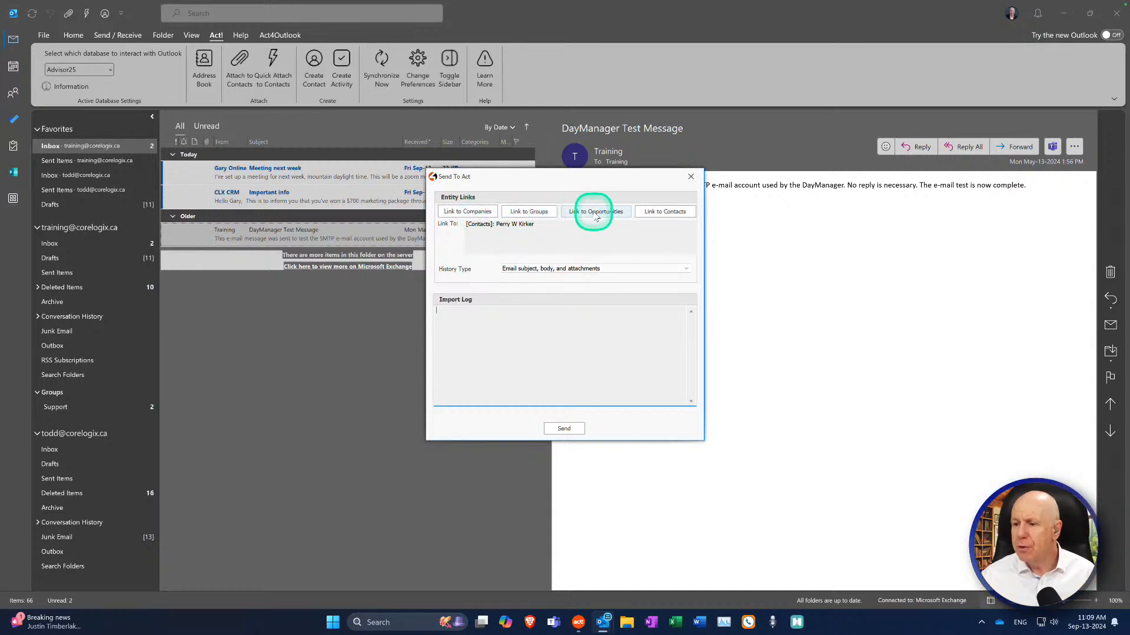
Step: Link the DayManager e-mail to three contacts, send it to Act!, and dismiss the success message
left_click(652, 213)
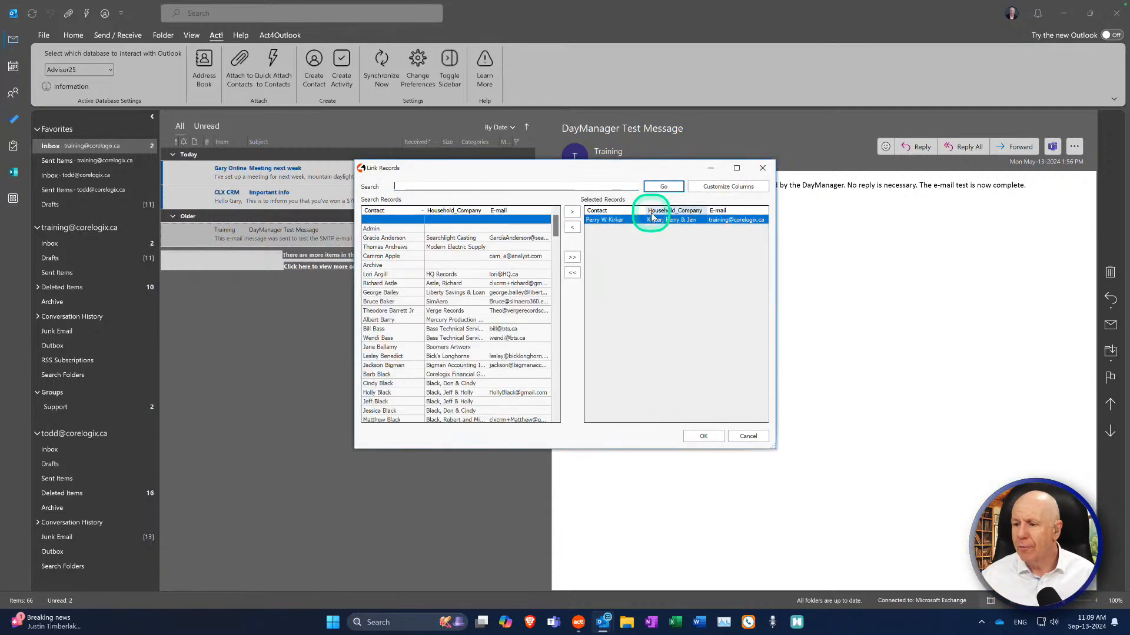
double_click(379, 320)
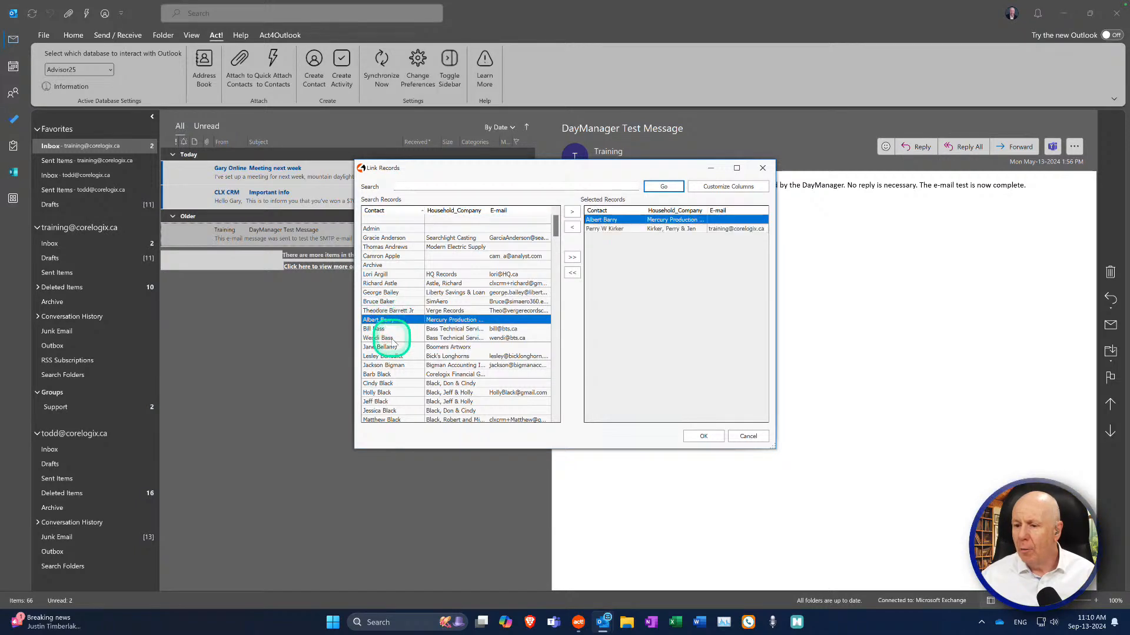
double_click(380, 376)
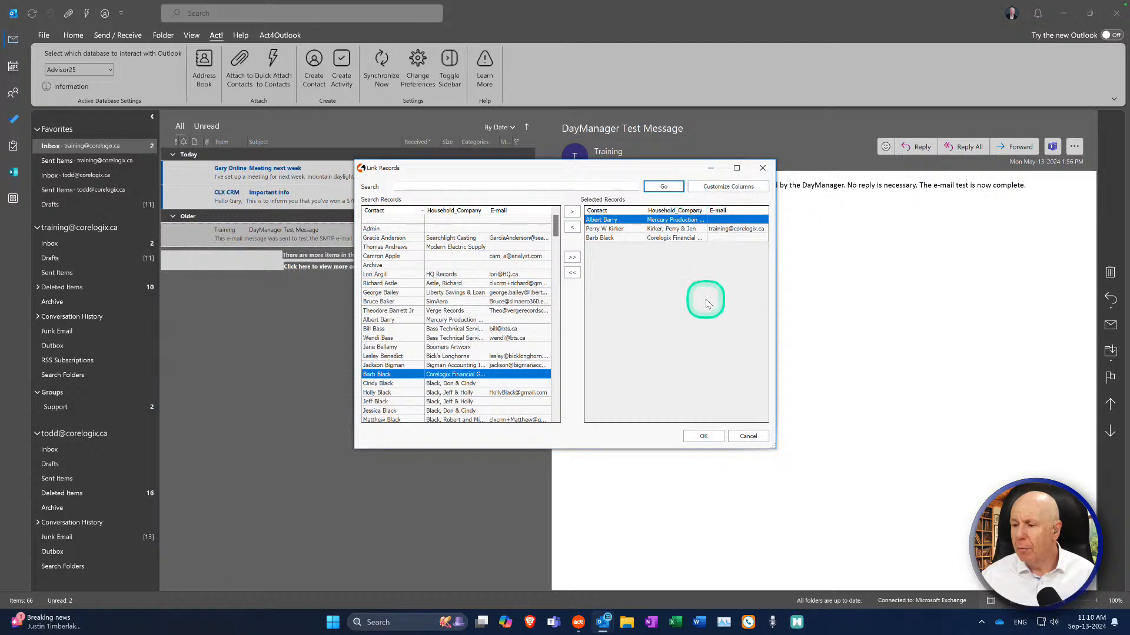
left_click(703, 436)
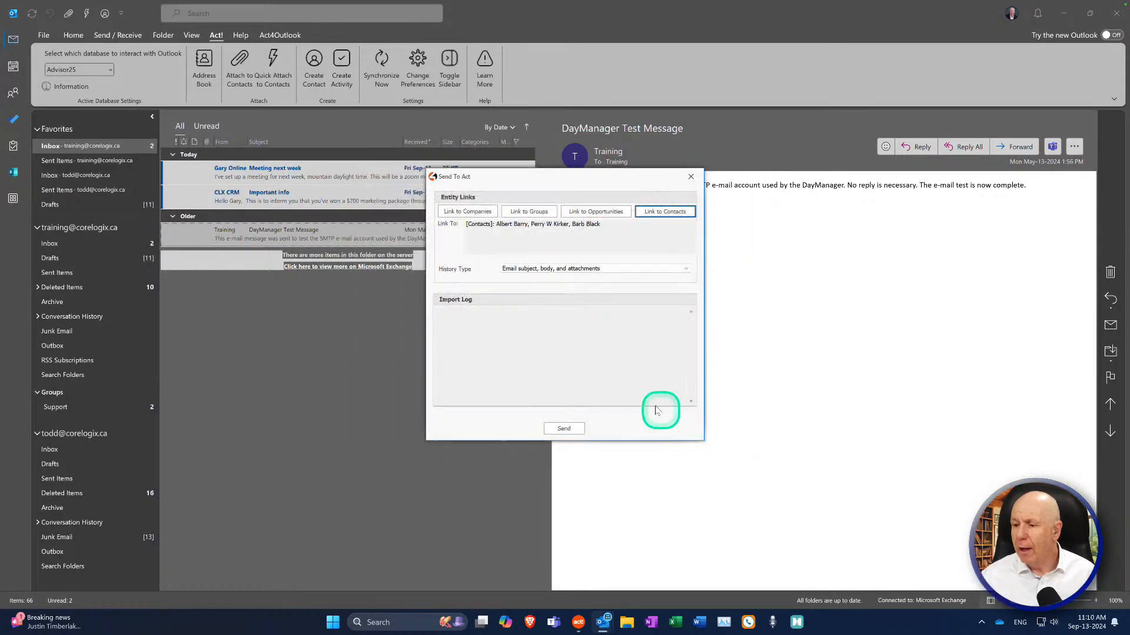
left_click(564, 430)
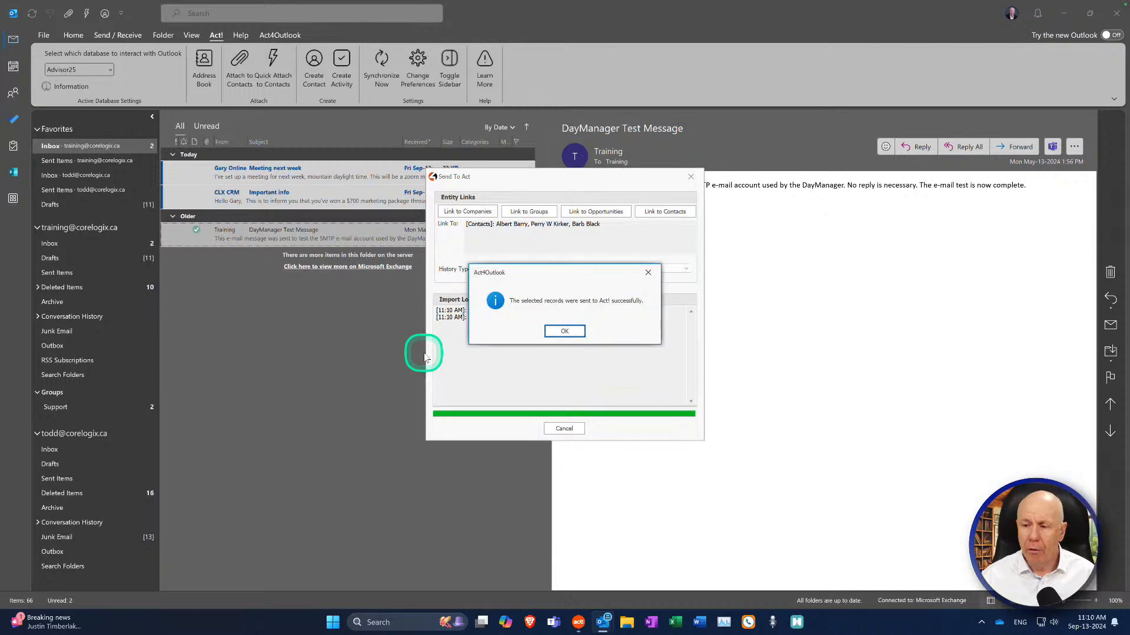
left_click(566, 332)
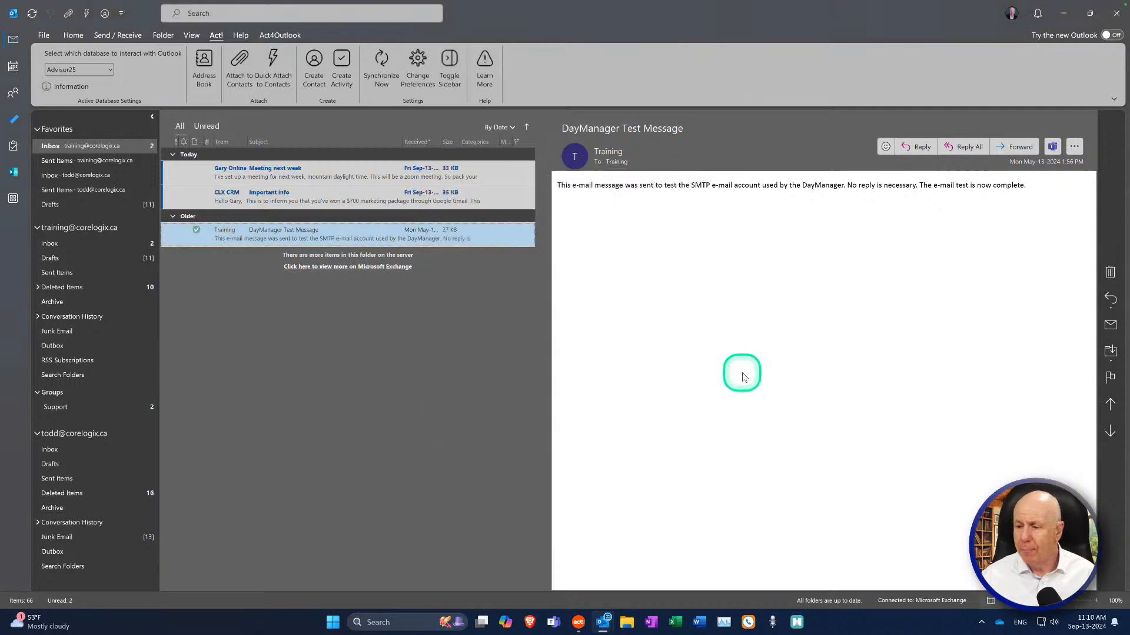
left_click(291, 237)
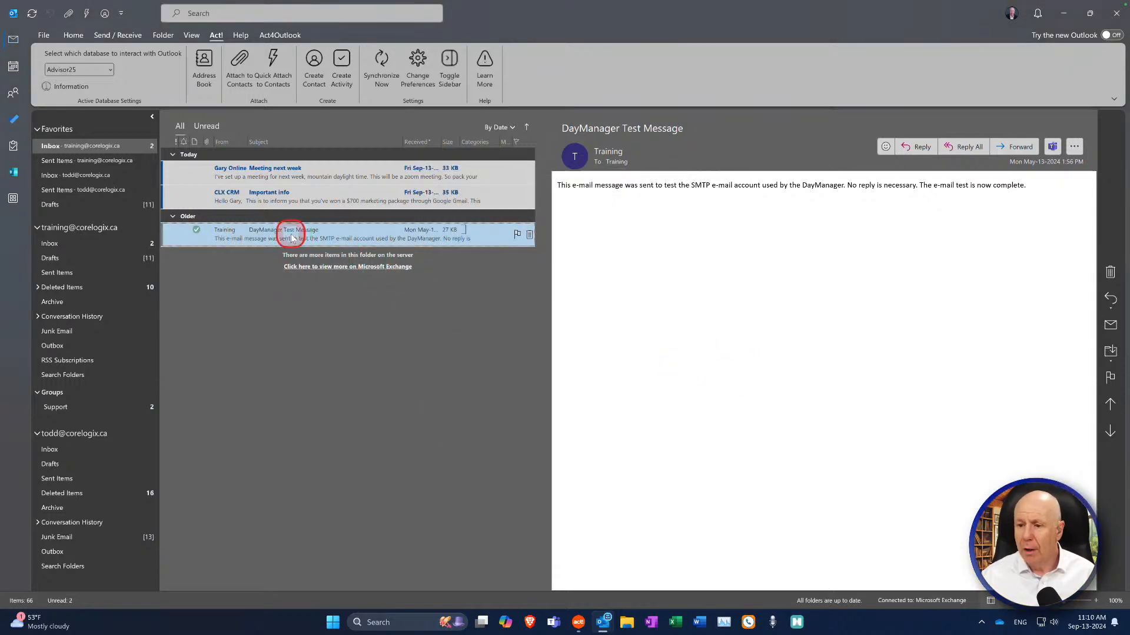
left_click(241, 359)
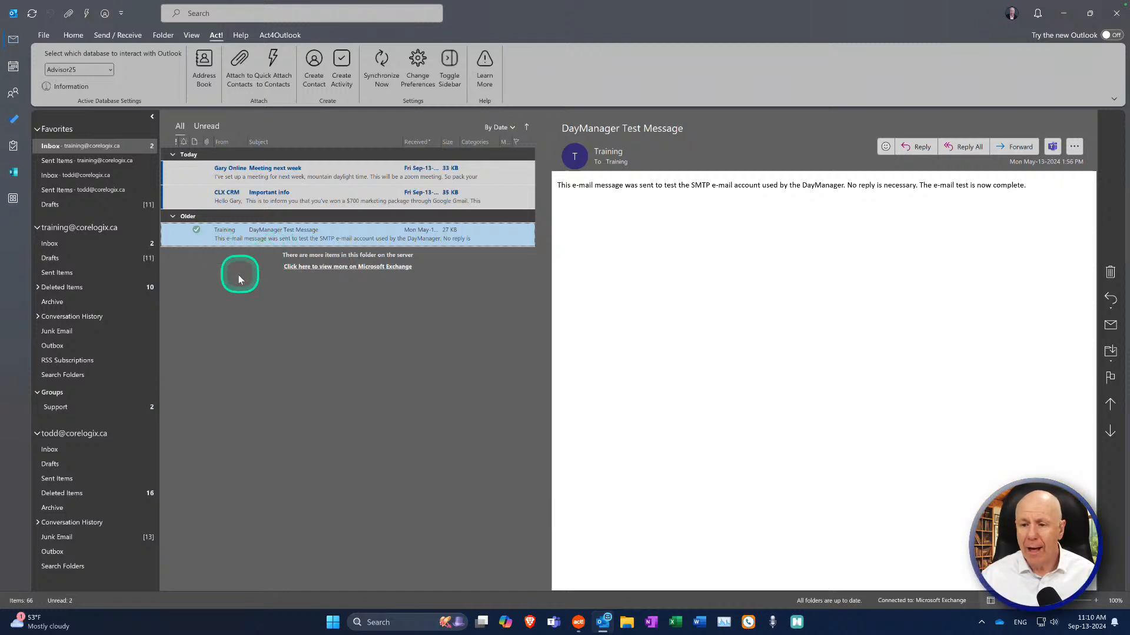
left_click_drag(225, 239, 207, 259)
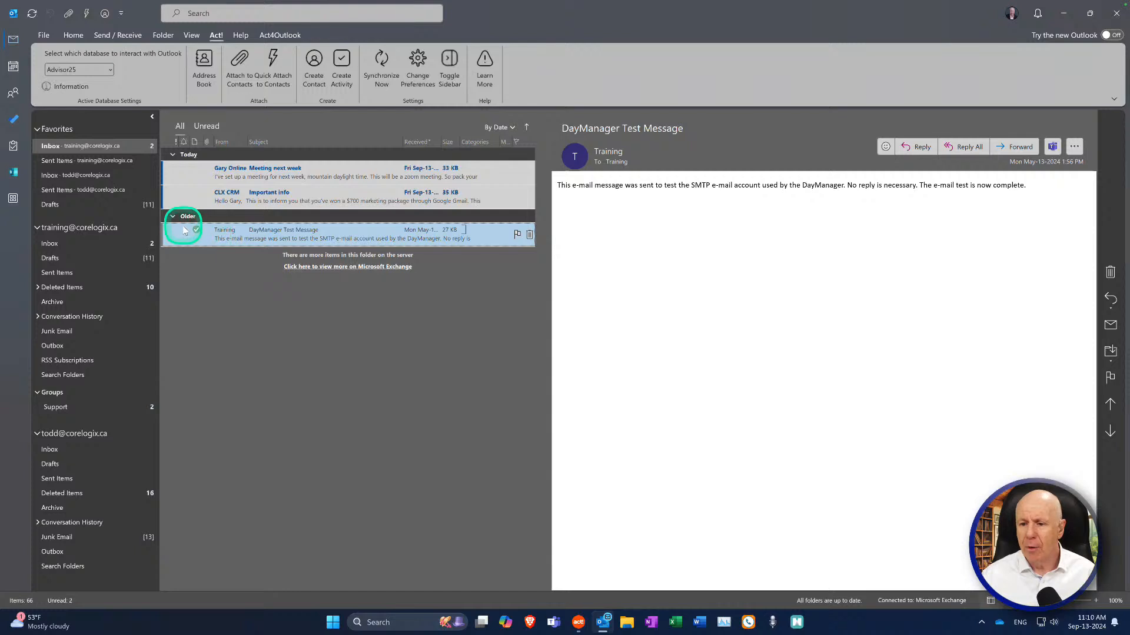
right_click(318, 240)
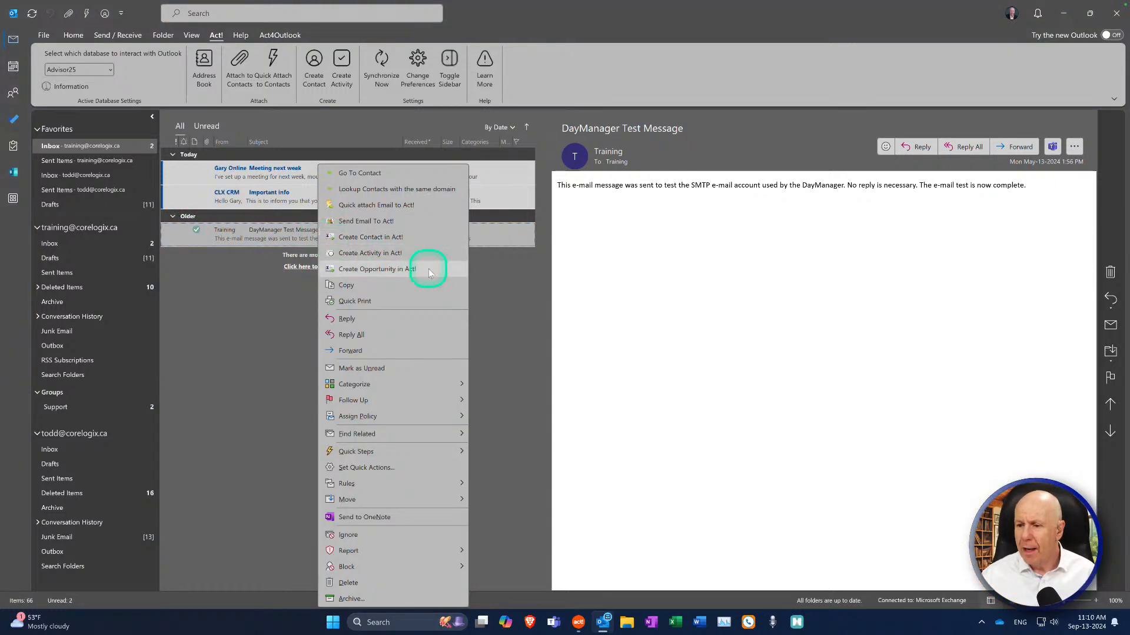
left_click(413, 241)
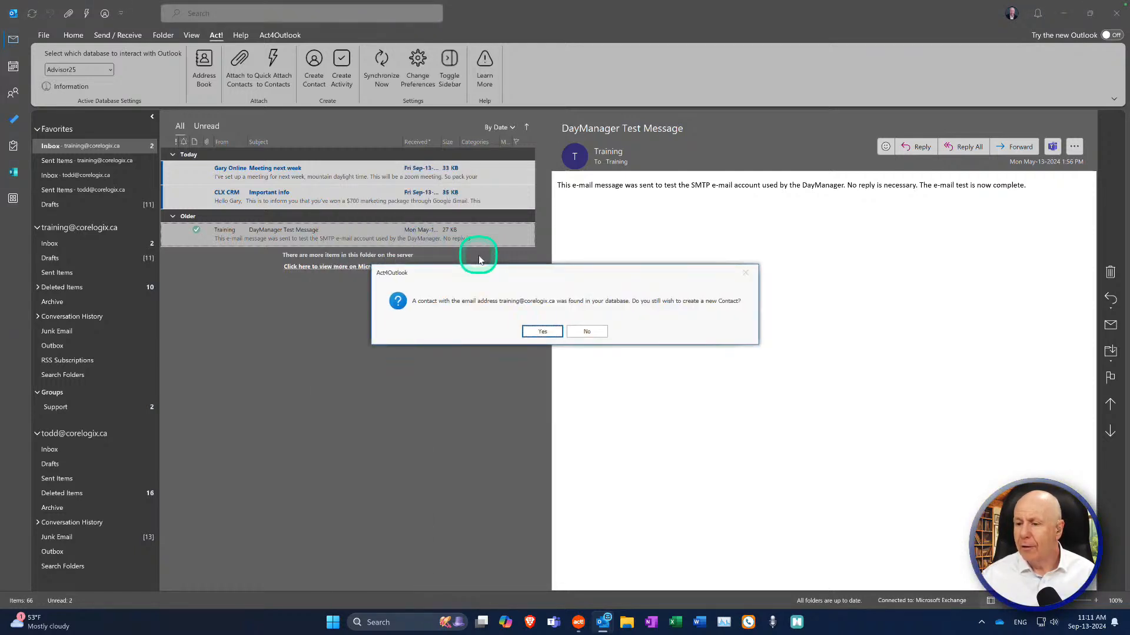
left_click(586, 333)
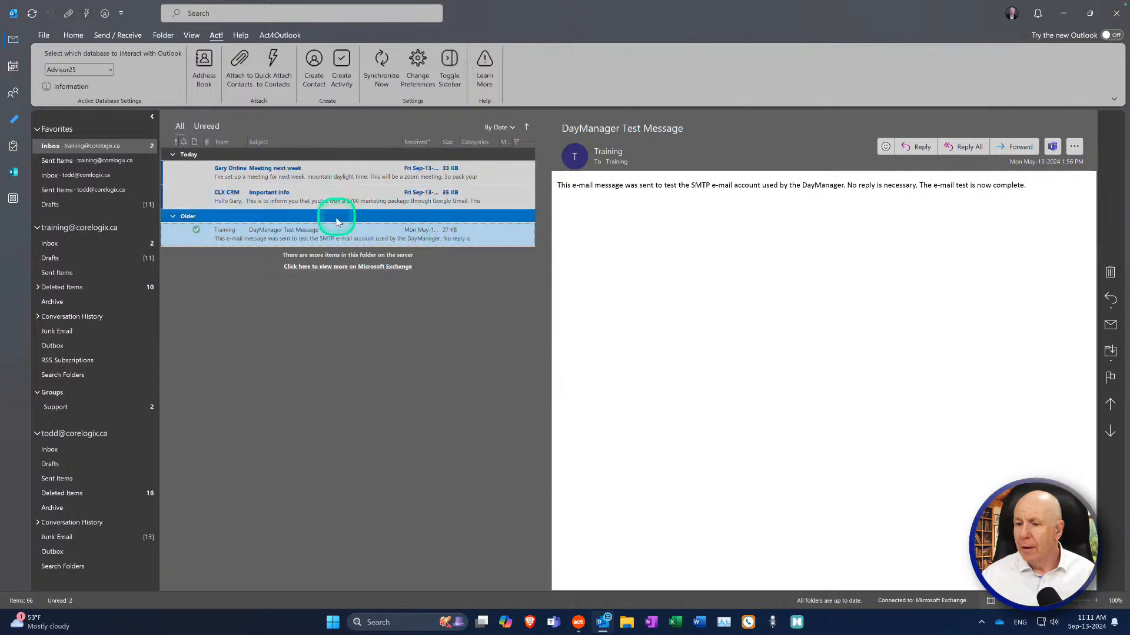
right_click(333, 237)
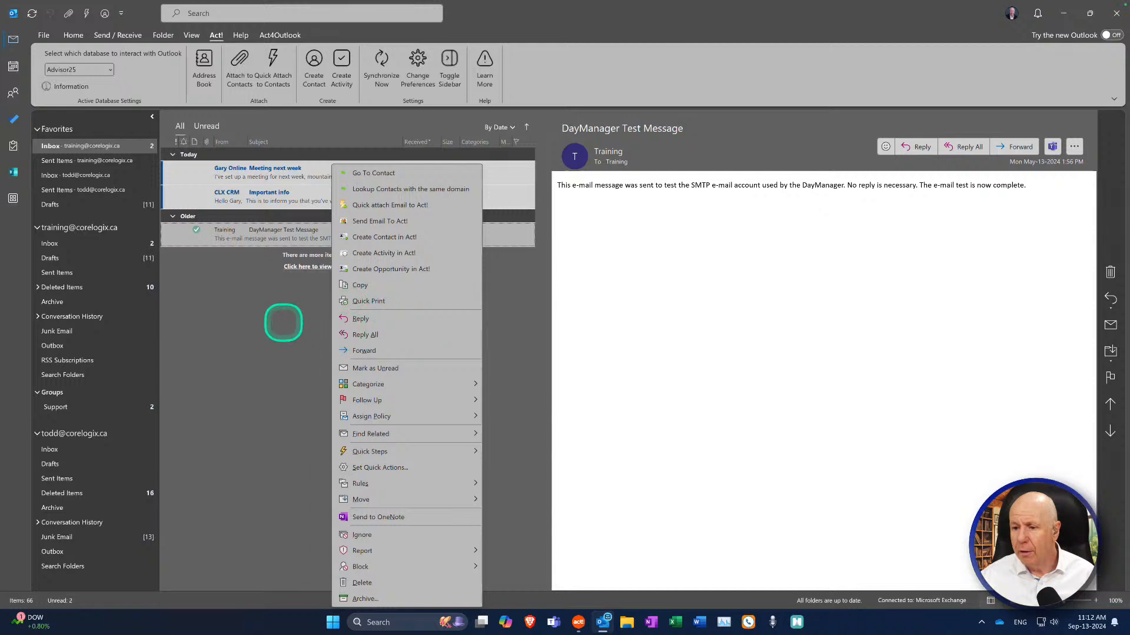
left_click(278, 320)
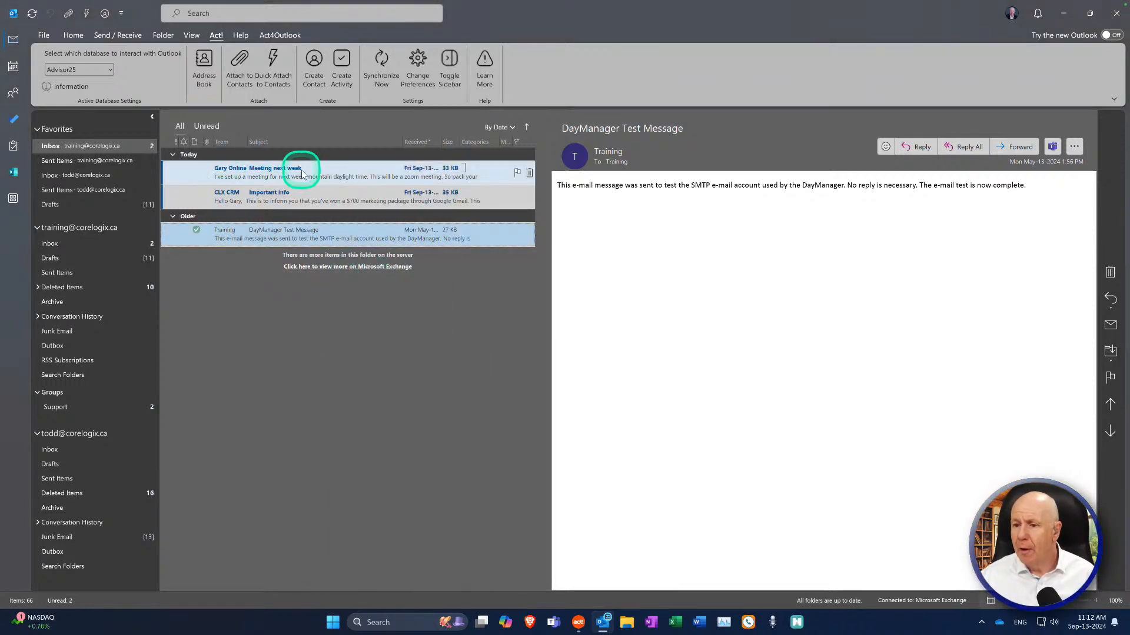
Step: Select the Important info e-mail from CLX CRM and choose Create Contact in Act!
left_click(277, 202)
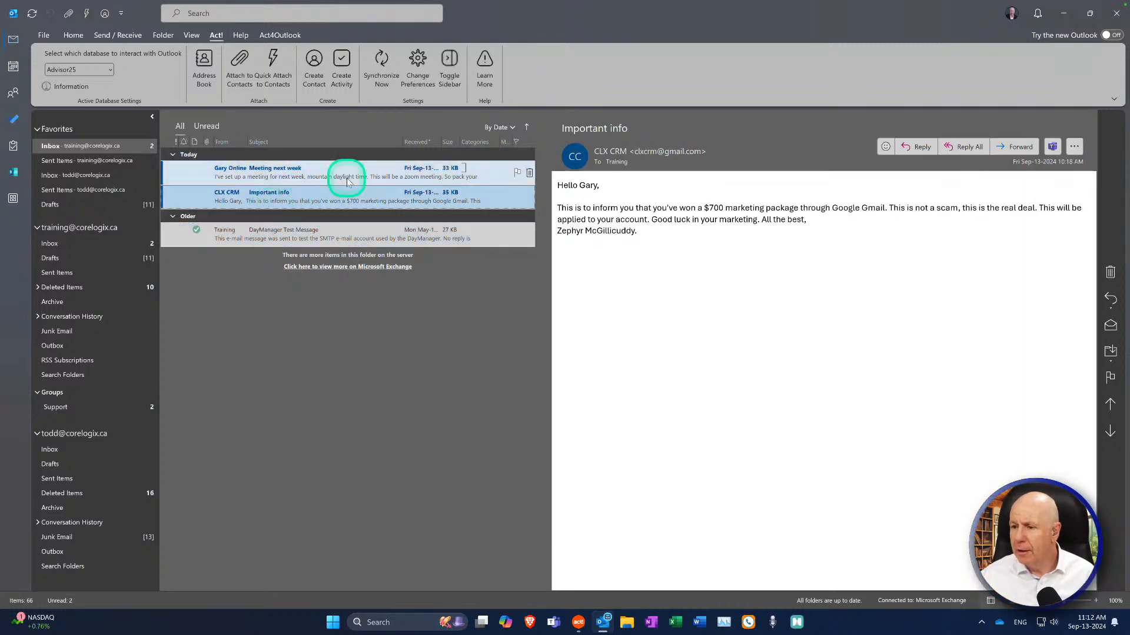
right_click(291, 200)
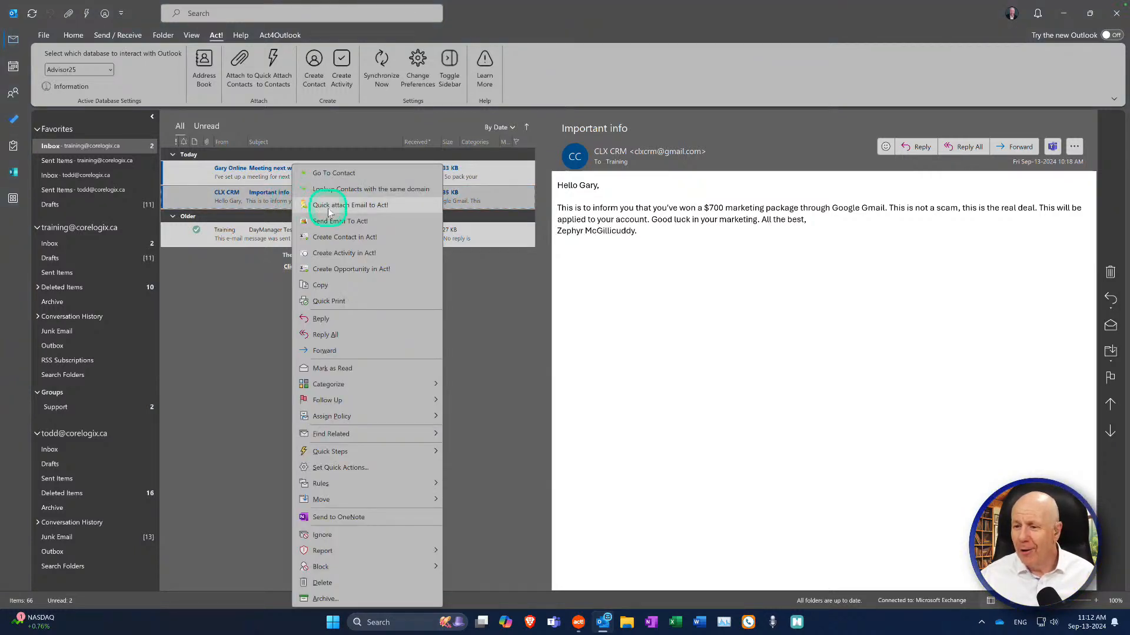
left_click(397, 238)
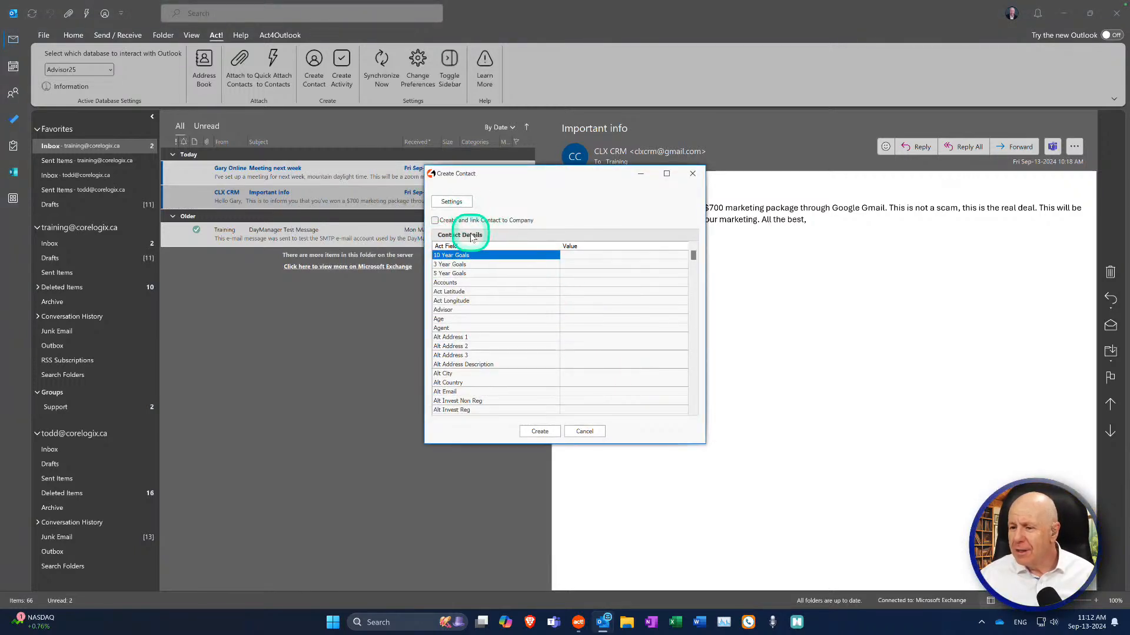
mouse_move(693, 255)
left_mouse_down()
mouse_move(686, 387)
mouse_move(687, 266)
left_mouse_up()
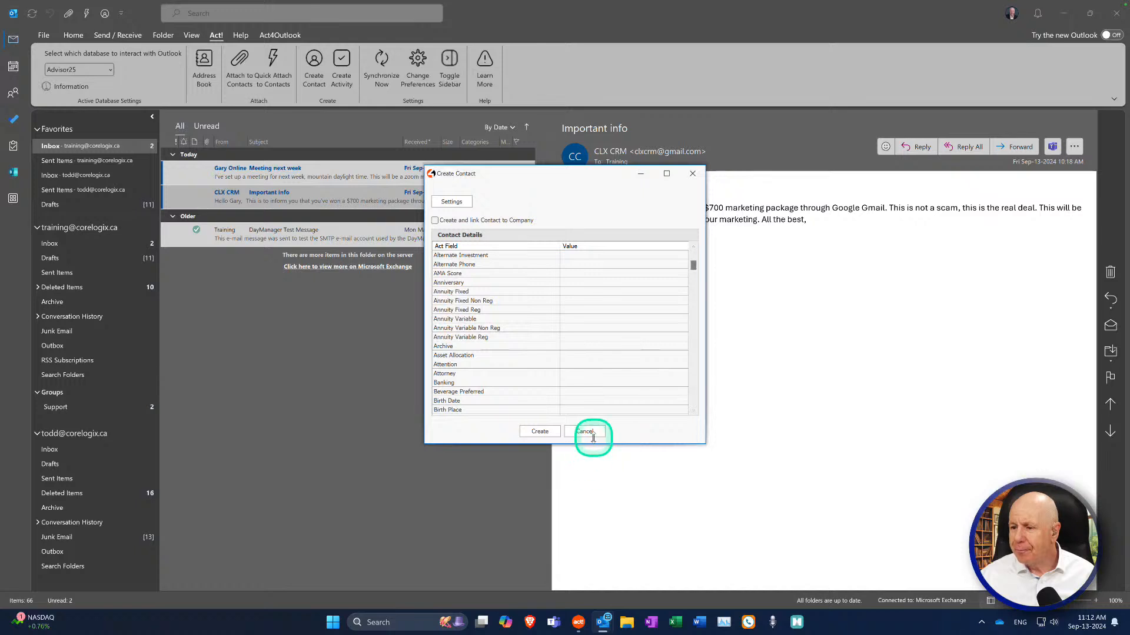
Step: Add Contact, Household_Company and E-mail as columns in the Create Contact Customize Columns settings
left_click(455, 202)
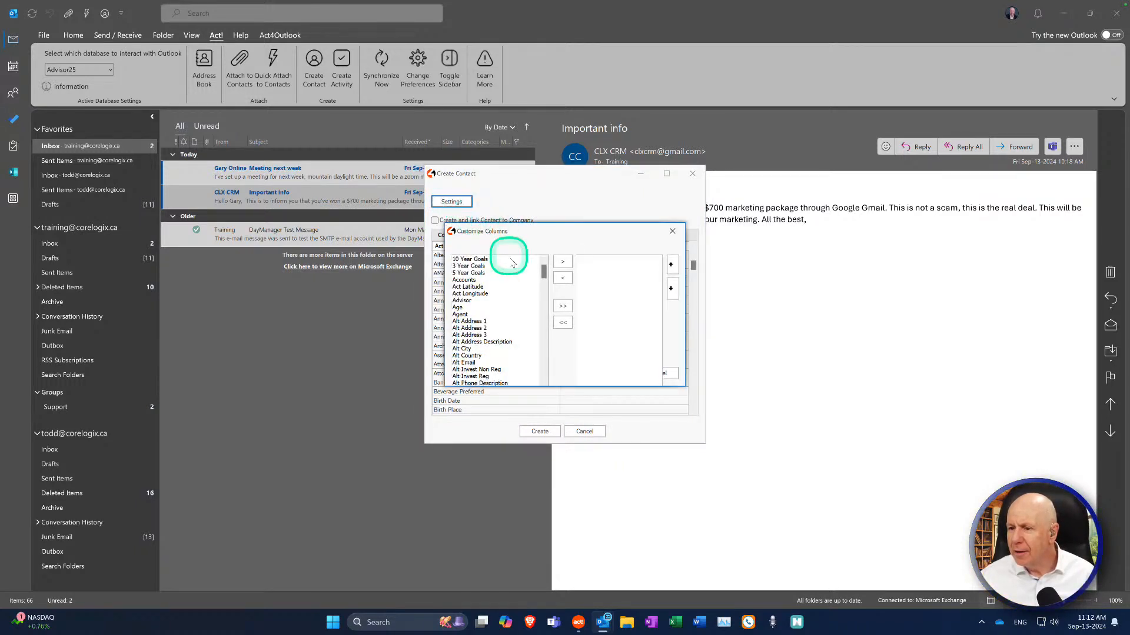
left_click_drag(544, 275, 542, 315)
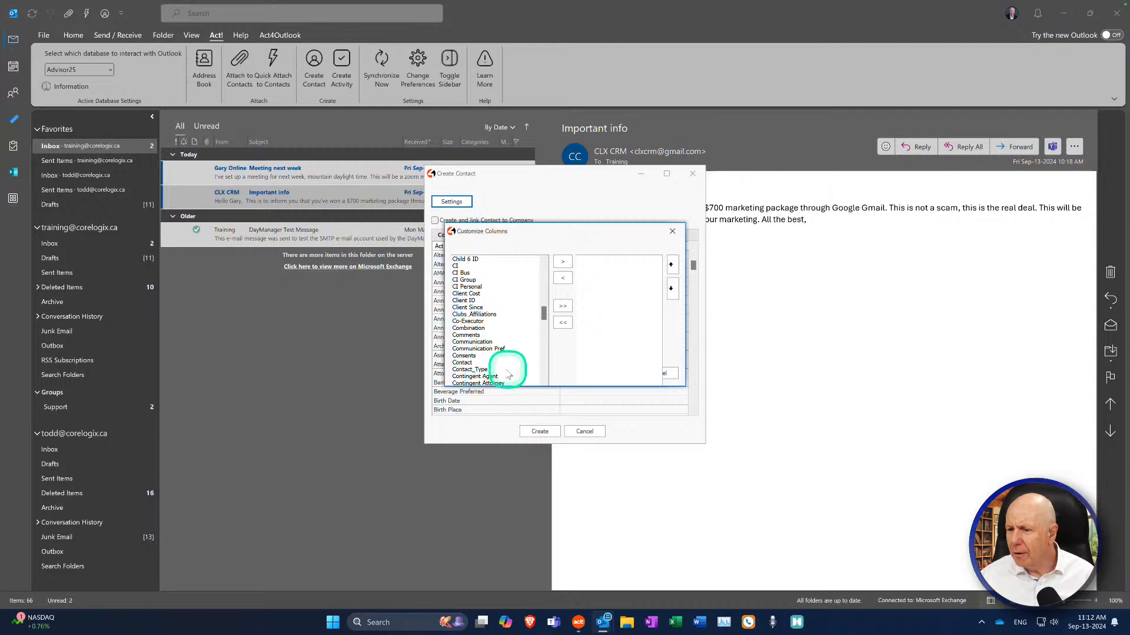
left_click(493, 363)
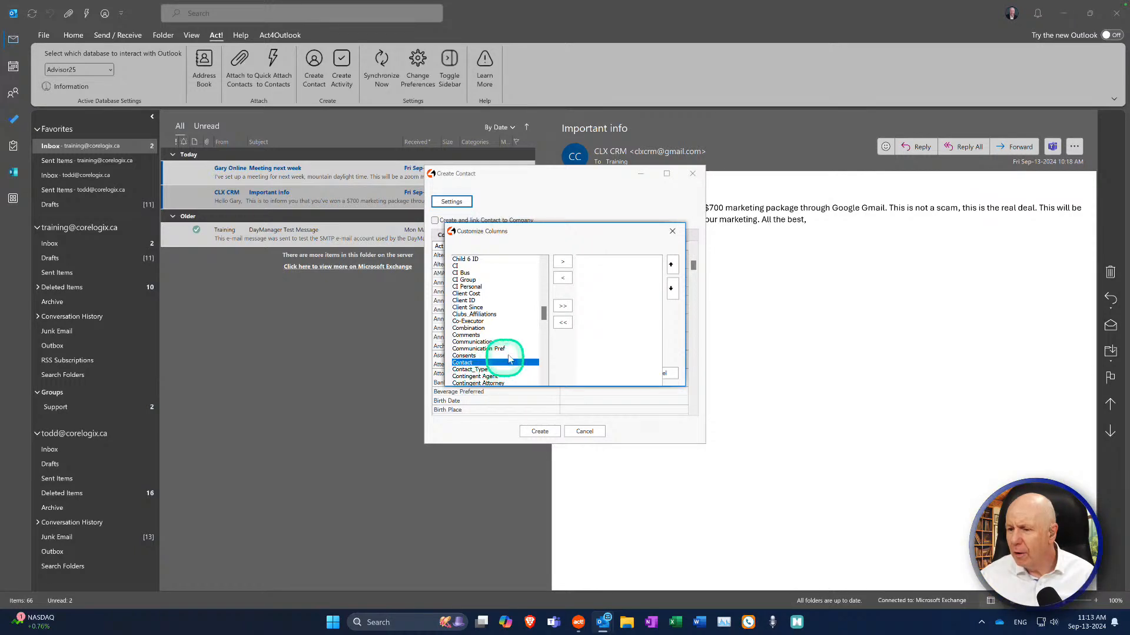
left_click(562, 261)
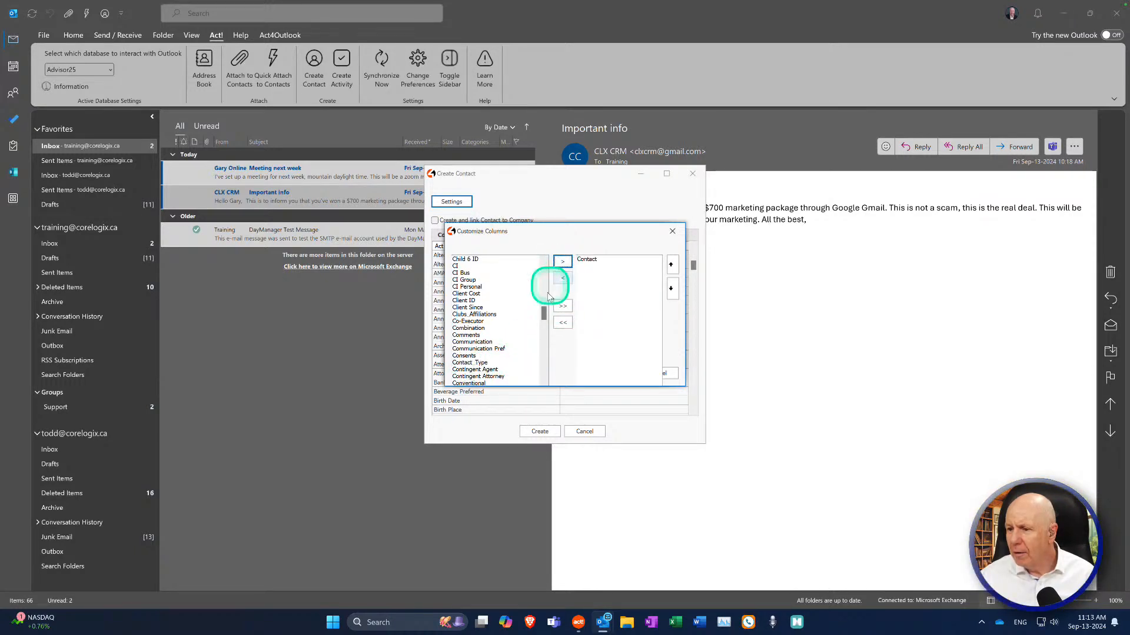
left_click_drag(544, 318, 541, 322)
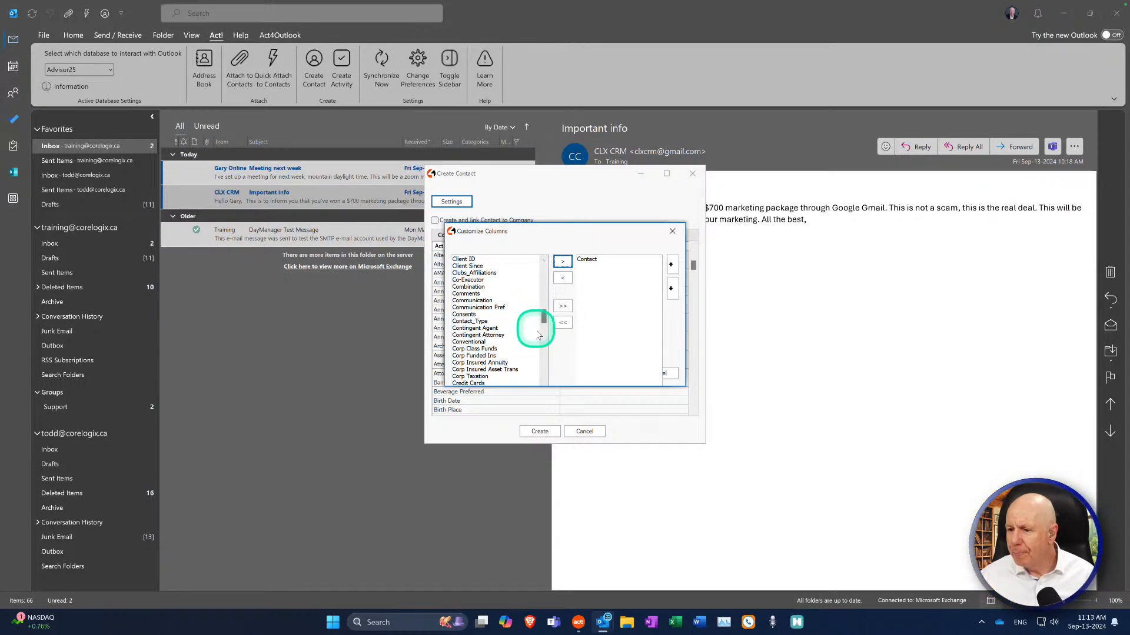
left_click_drag(547, 324, 547, 321)
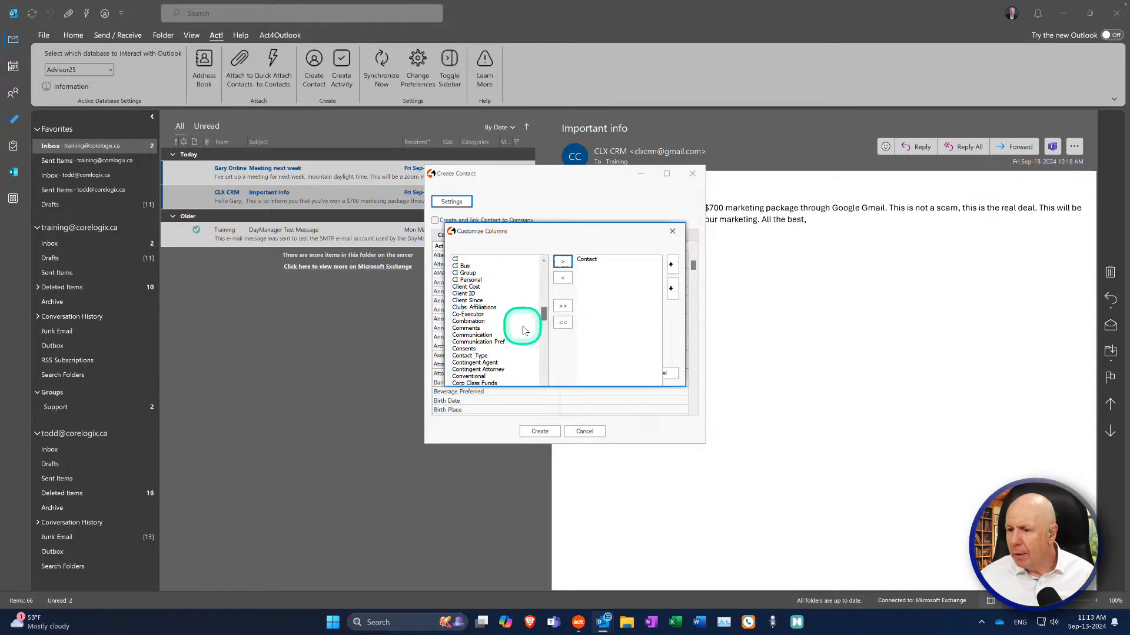
left_click_drag(543, 325, 540, 355)
left_click(492, 355)
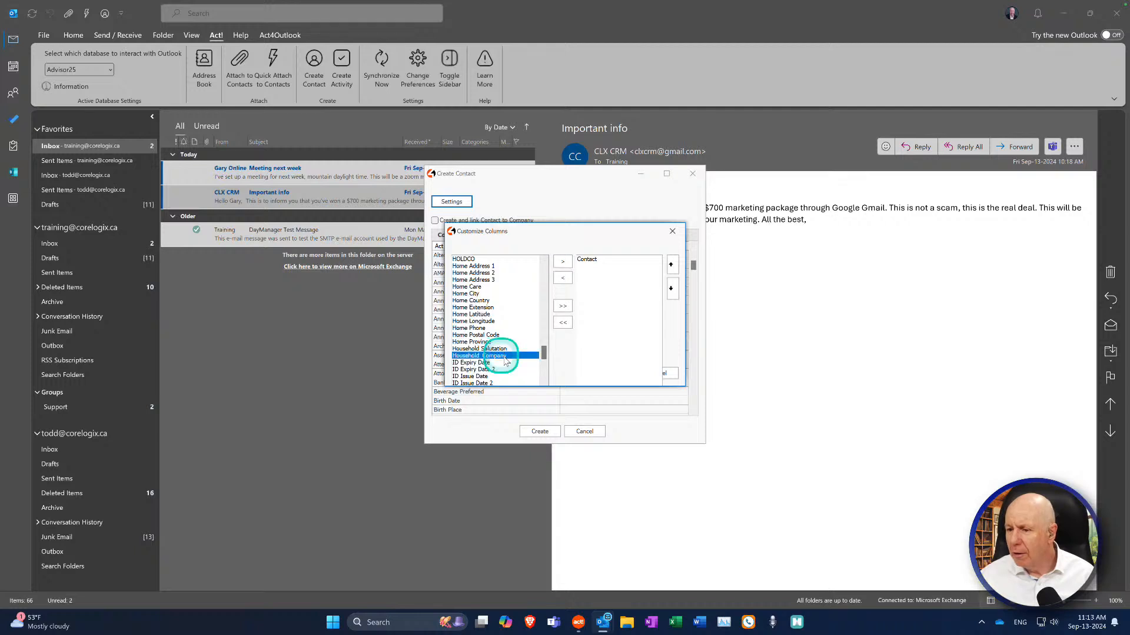
left_click(563, 262)
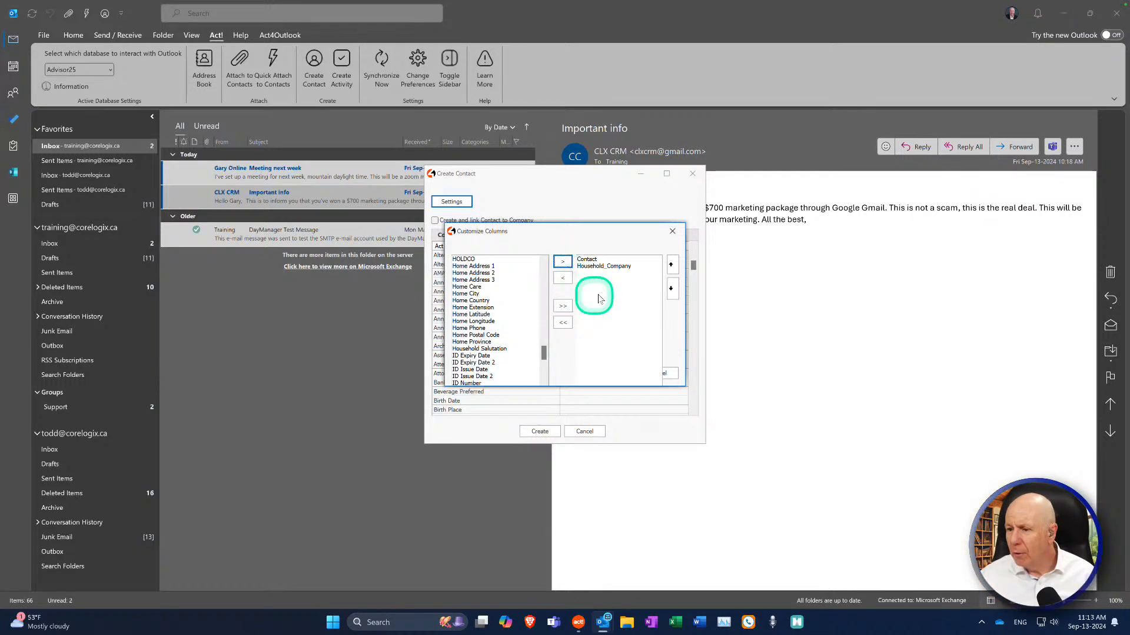
left_click_drag(548, 360, 545, 337)
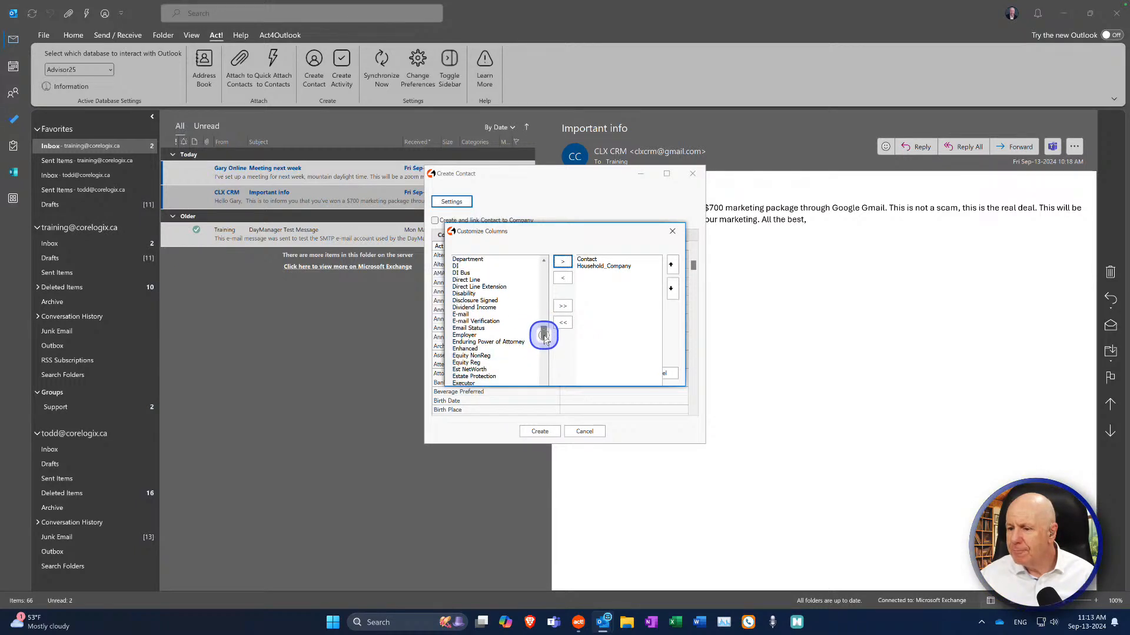
left_click(471, 315)
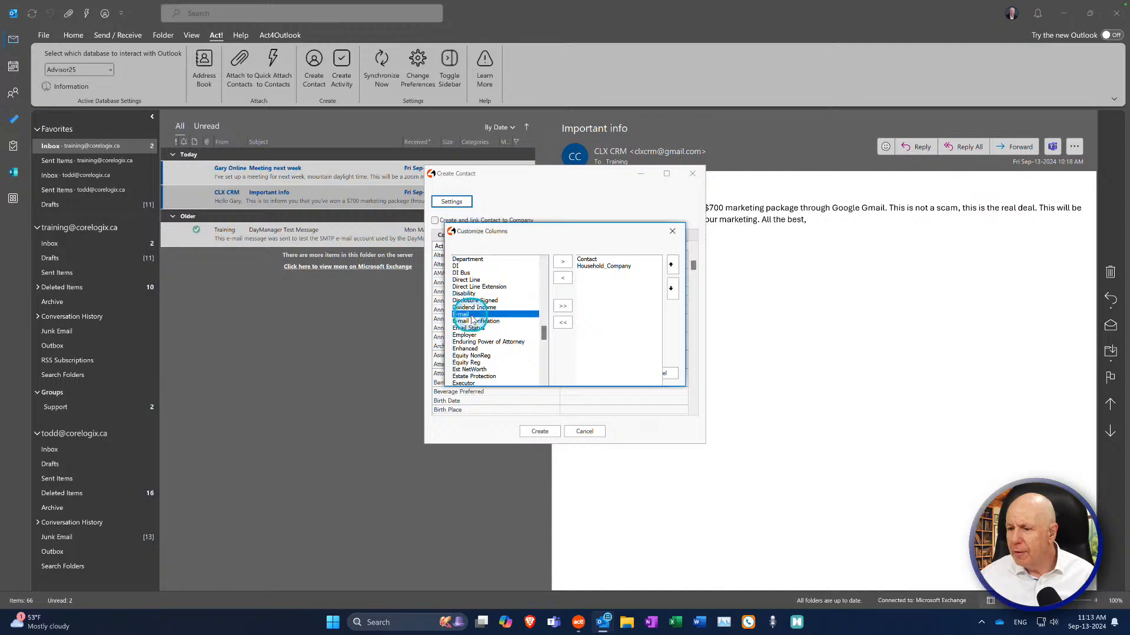
left_click(563, 261)
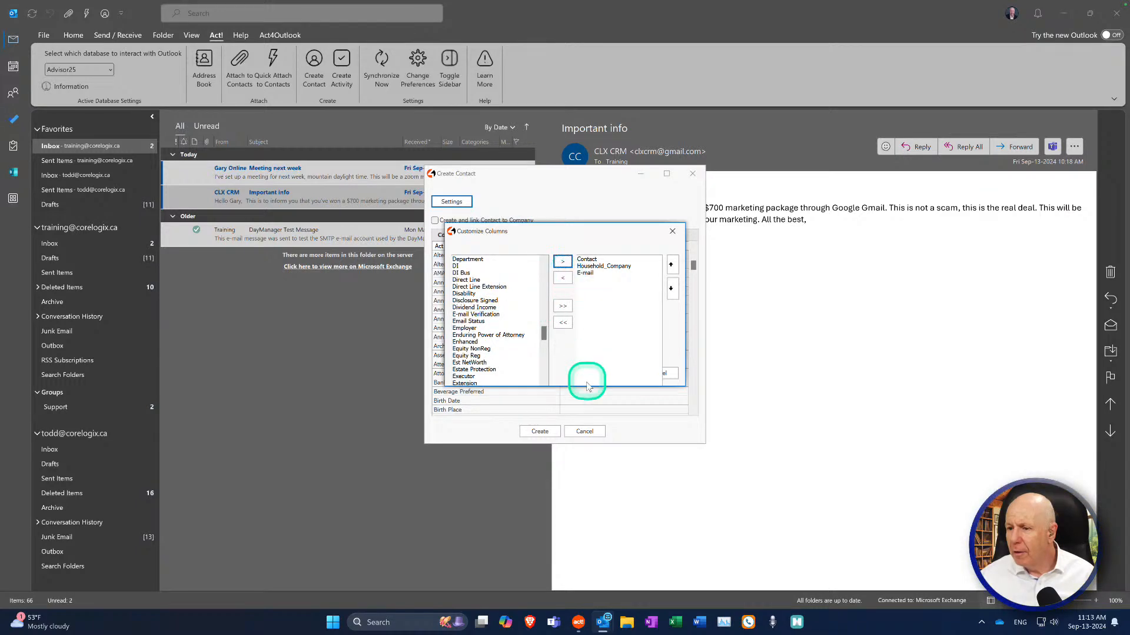
Step: Close Customize Columns, create the contact, and acknowledge the confirmation
left_click(673, 238)
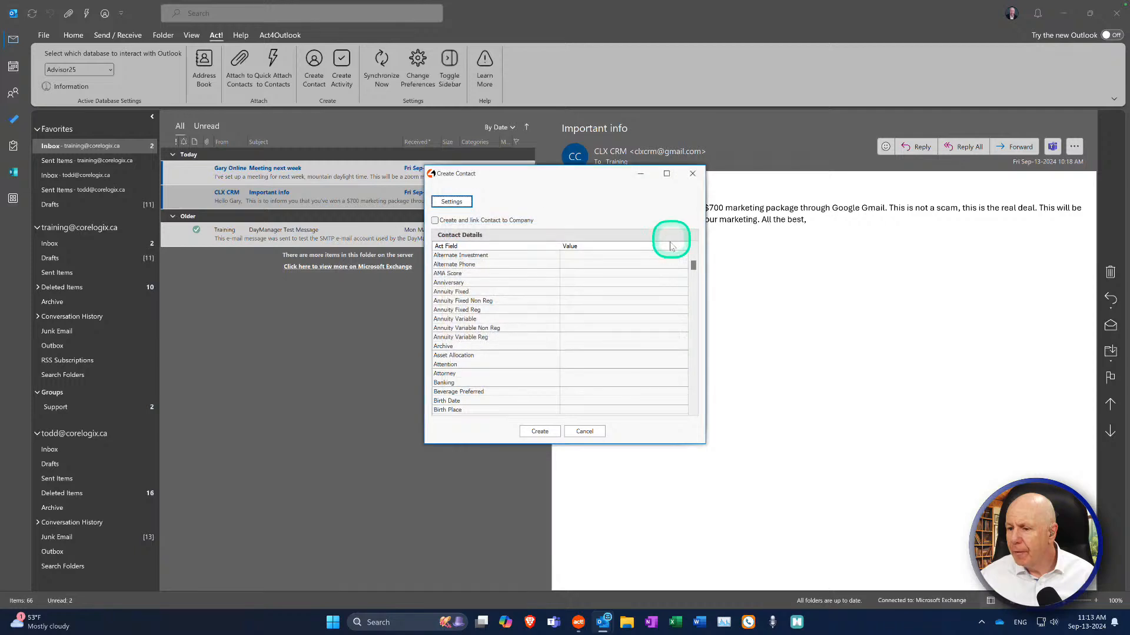
left_click(544, 436)
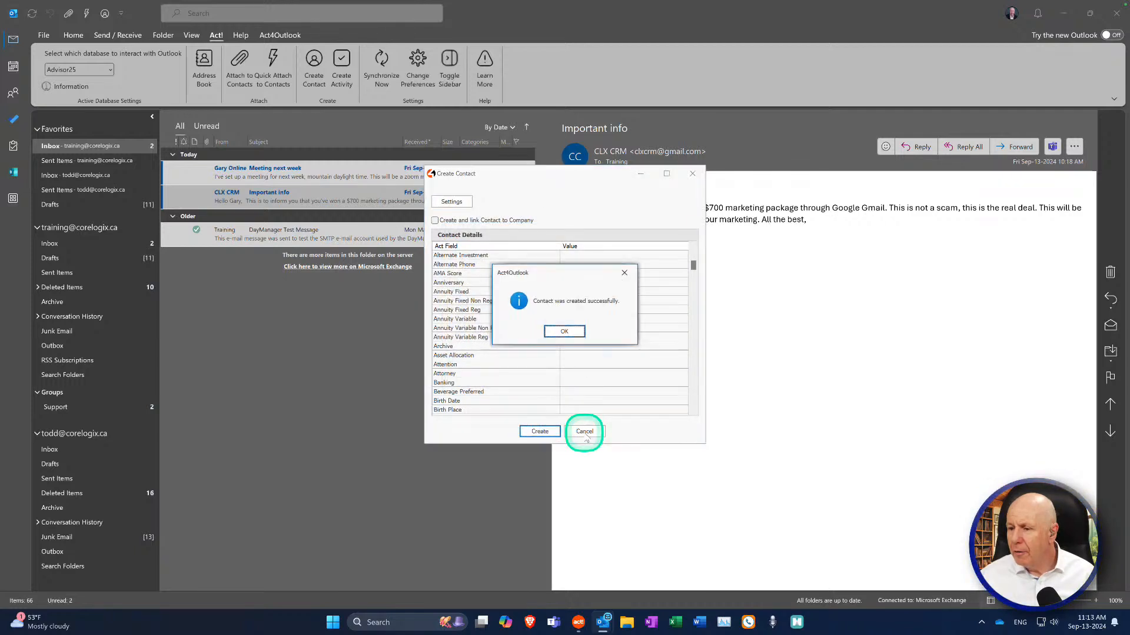
left_click(564, 333)
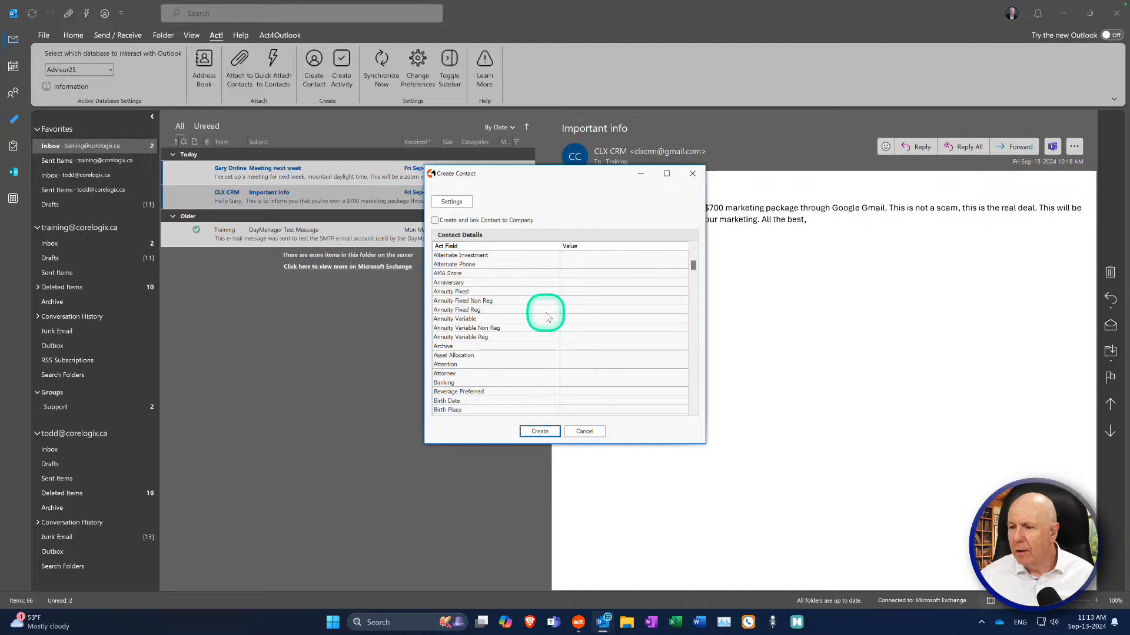
Step: Enter the contact name Test Test, create the contact, confirm, and close the form
left_click(580, 258)
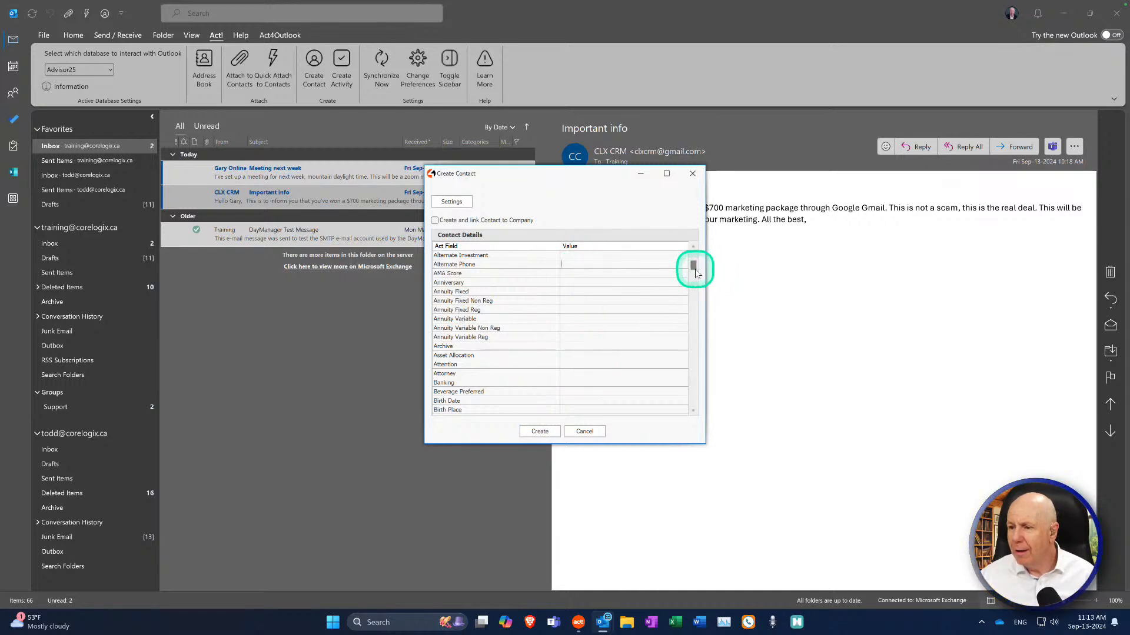
left_click_drag(694, 270, 693, 292)
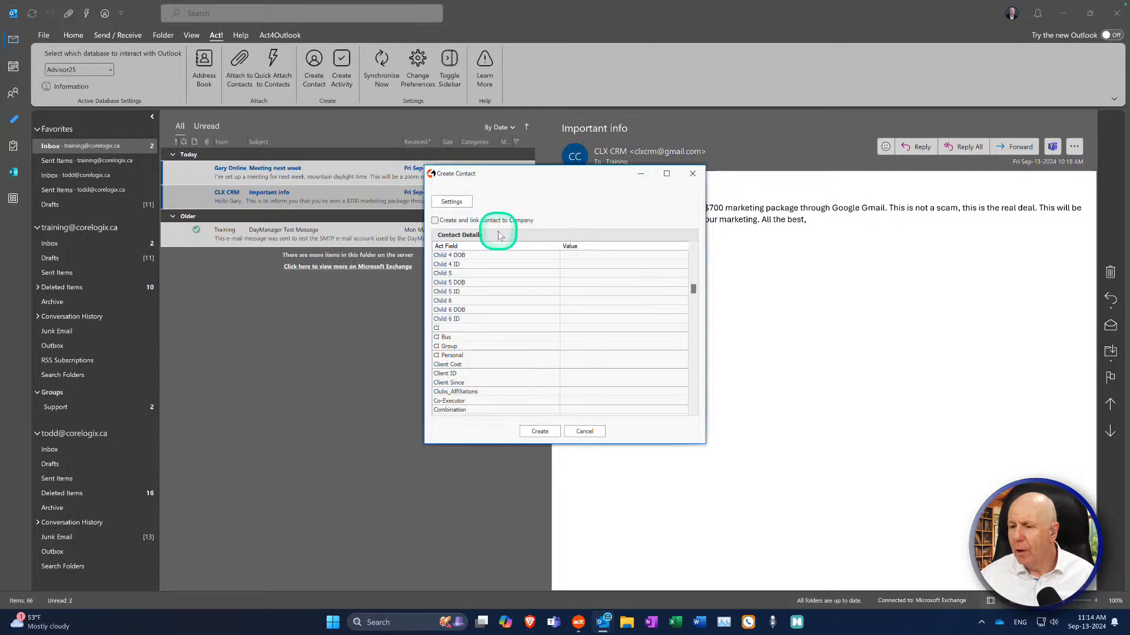
mouse_move(693, 288)
left_mouse_down()
mouse_move(690, 394)
mouse_move(693, 287)
mouse_move(691, 299)
left_mouse_up()
left_click(587, 280)
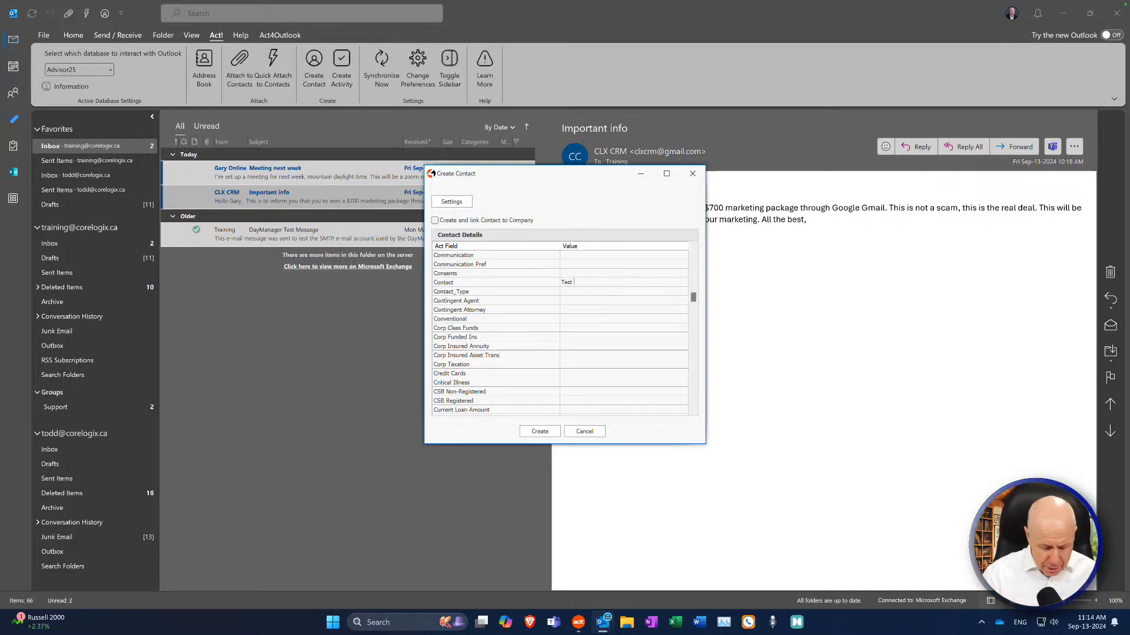
left_click(540, 433)
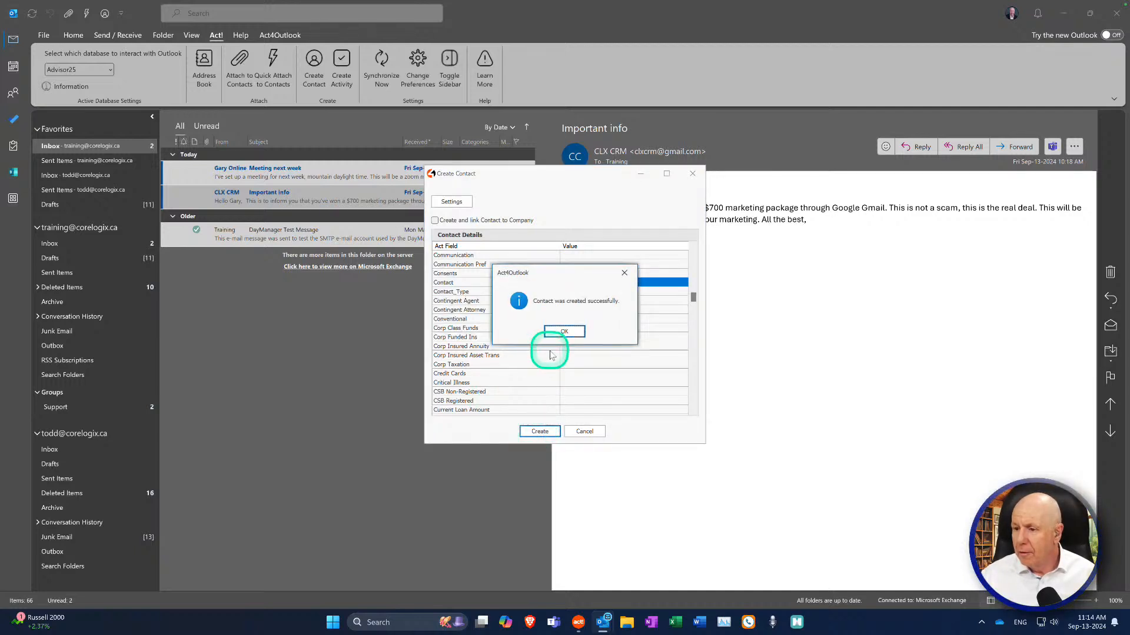
left_click(561, 332)
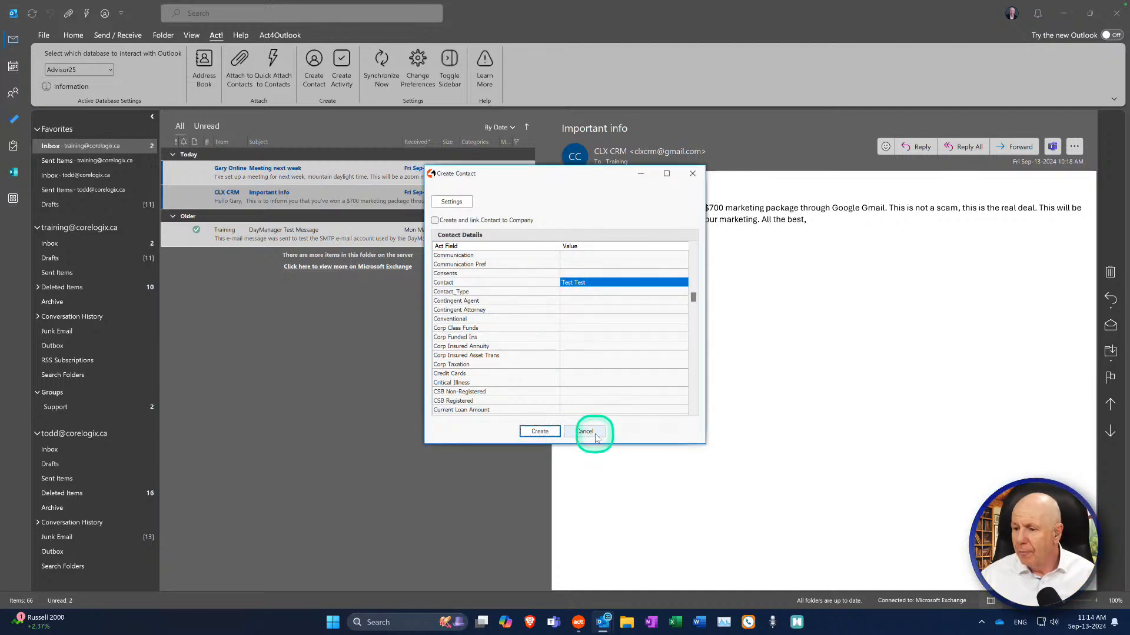
left_click(693, 173)
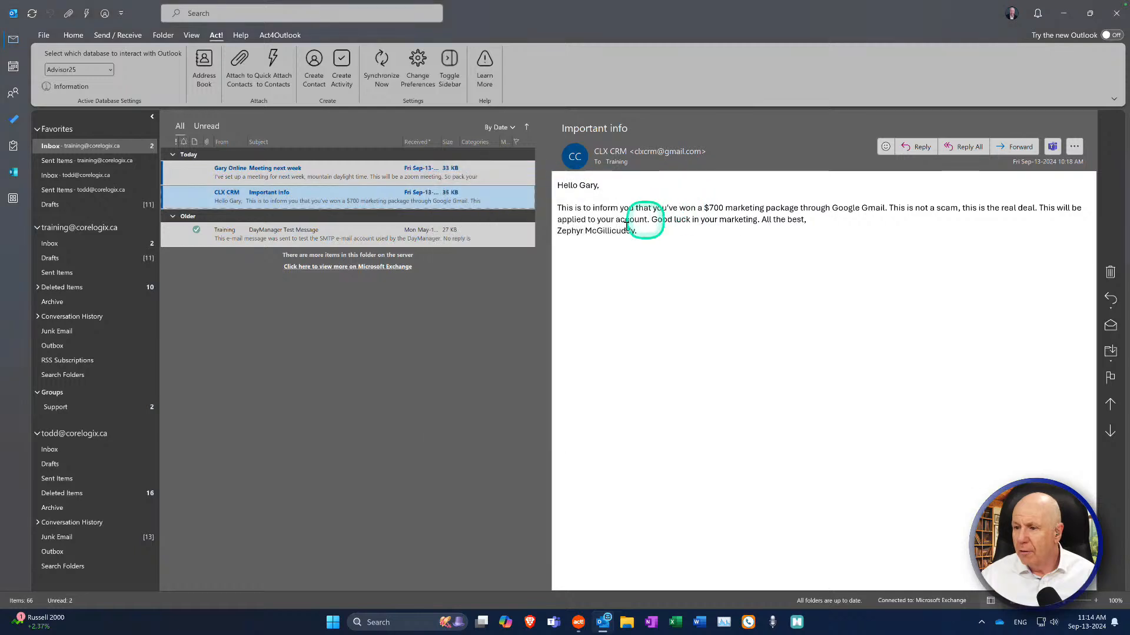
Step: Create a 9:00–9:30 AM Act! meeting regarding Important info, linked to three contacts
right_click(285, 201)
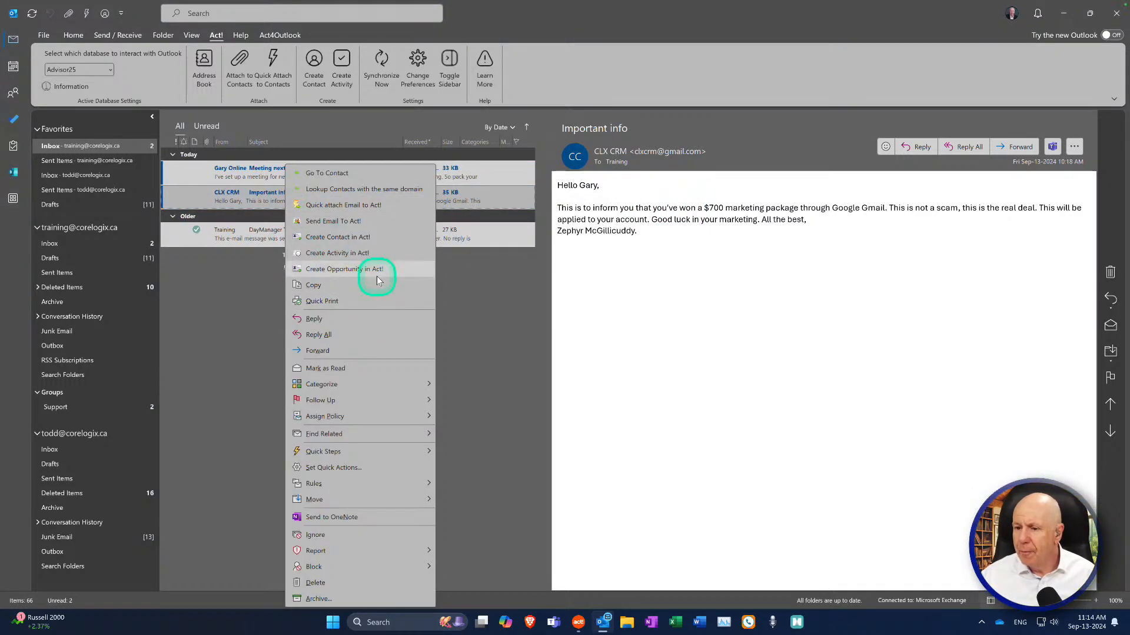
left_click(442, 318)
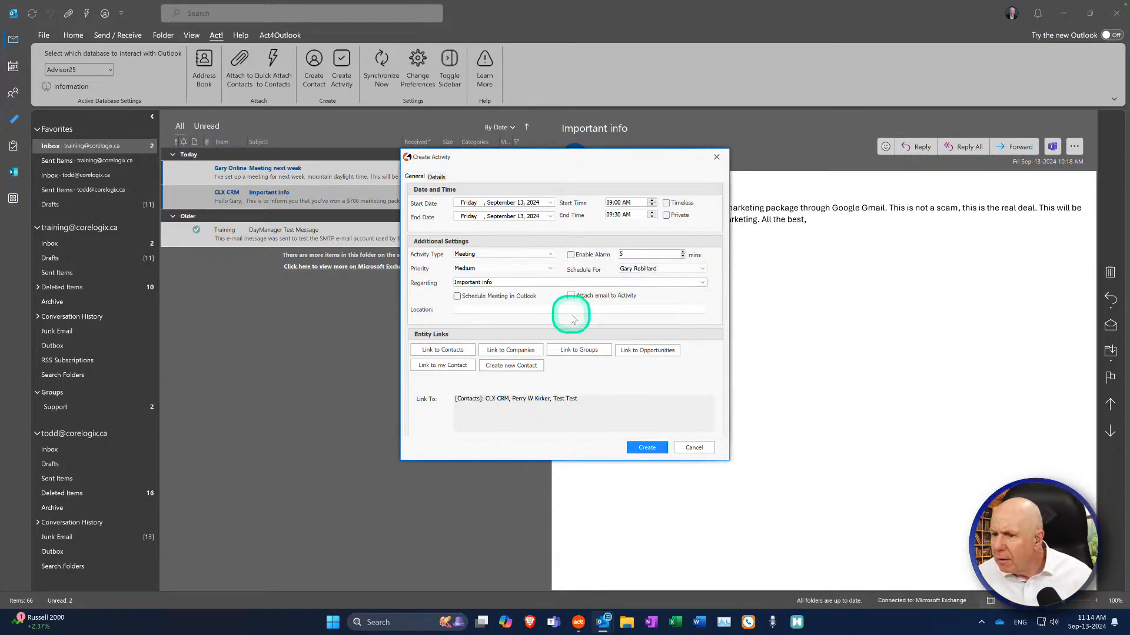
left_click(435, 175)
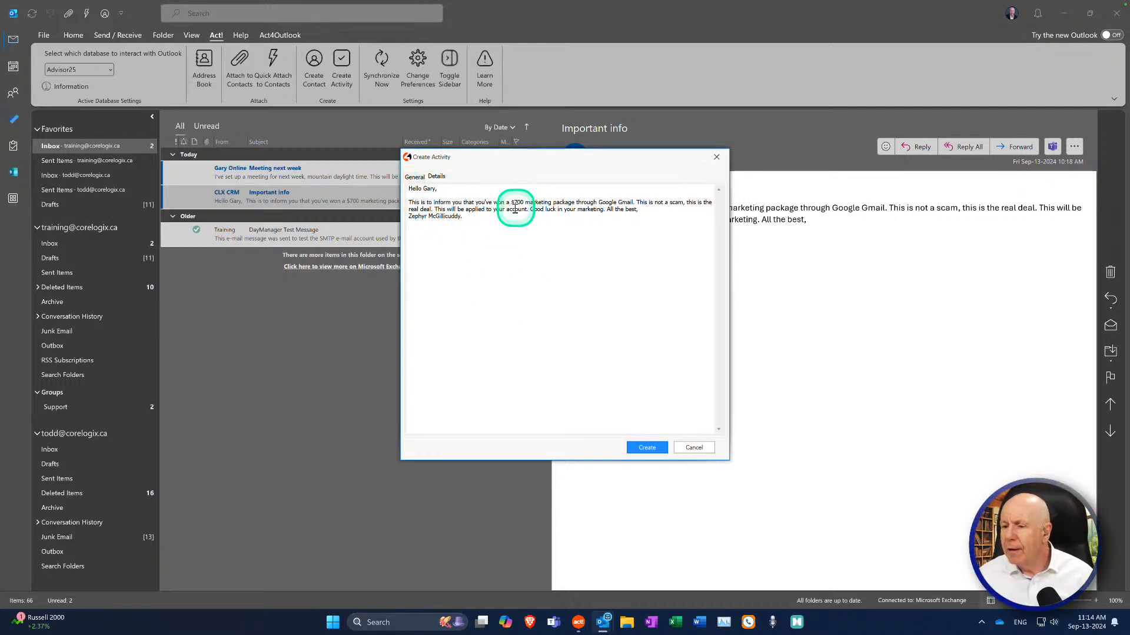
left_click(415, 176)
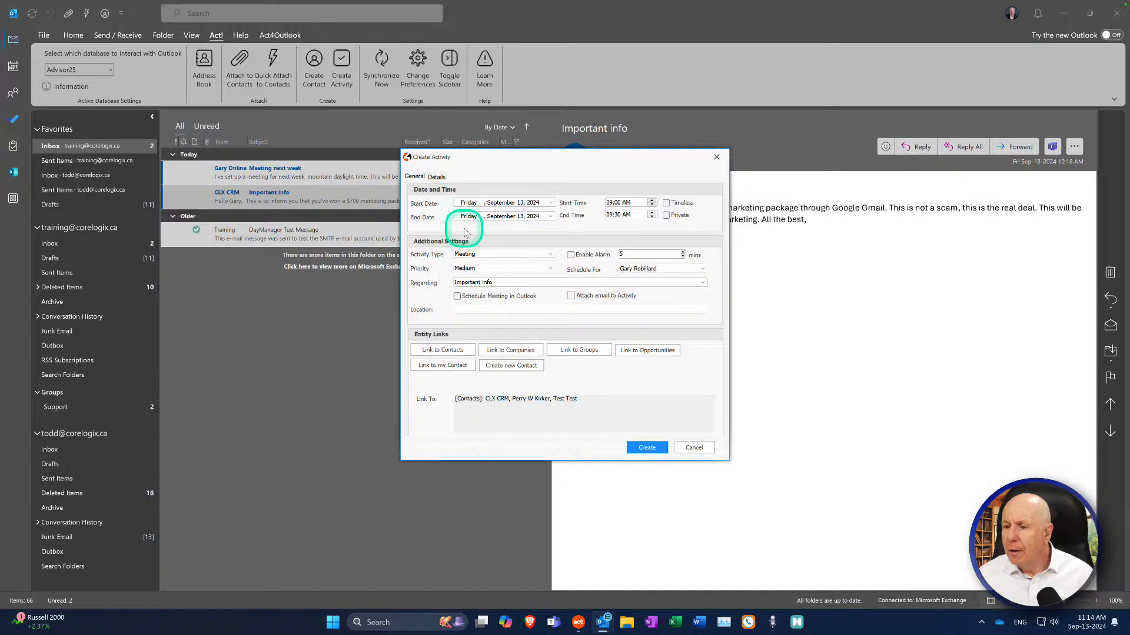
left_click(436, 177)
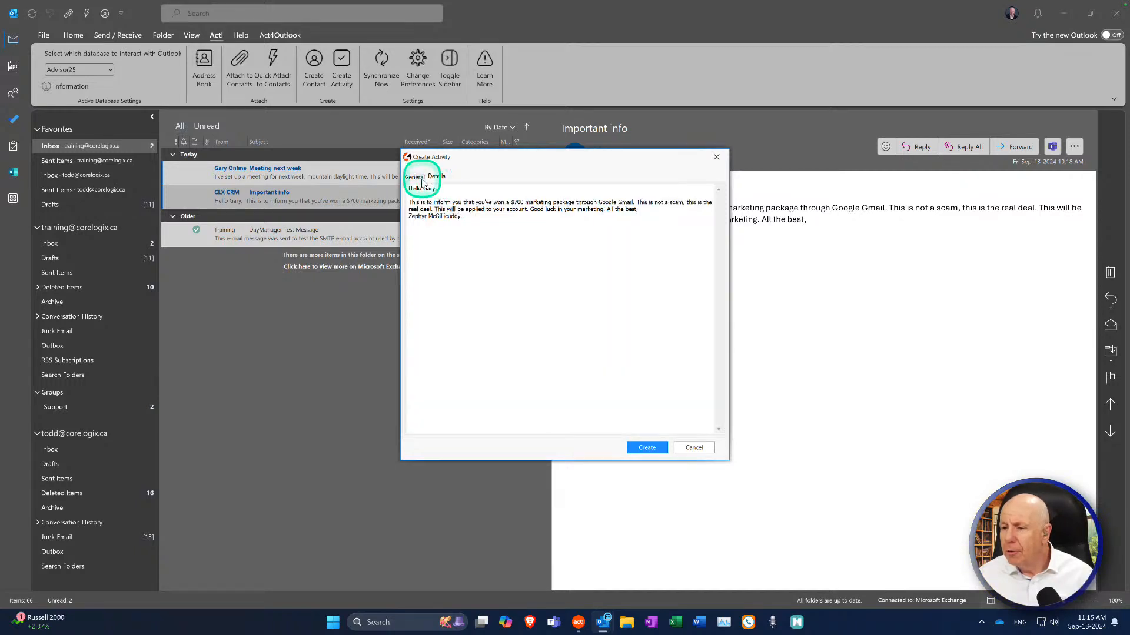
left_click(415, 177)
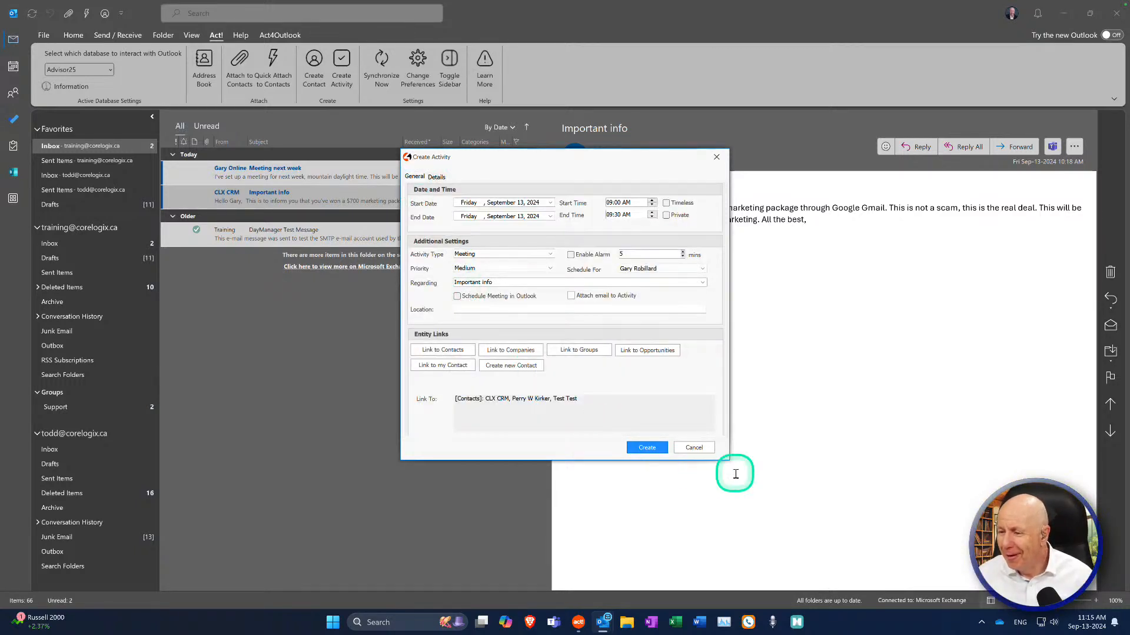
left_click(646, 448)
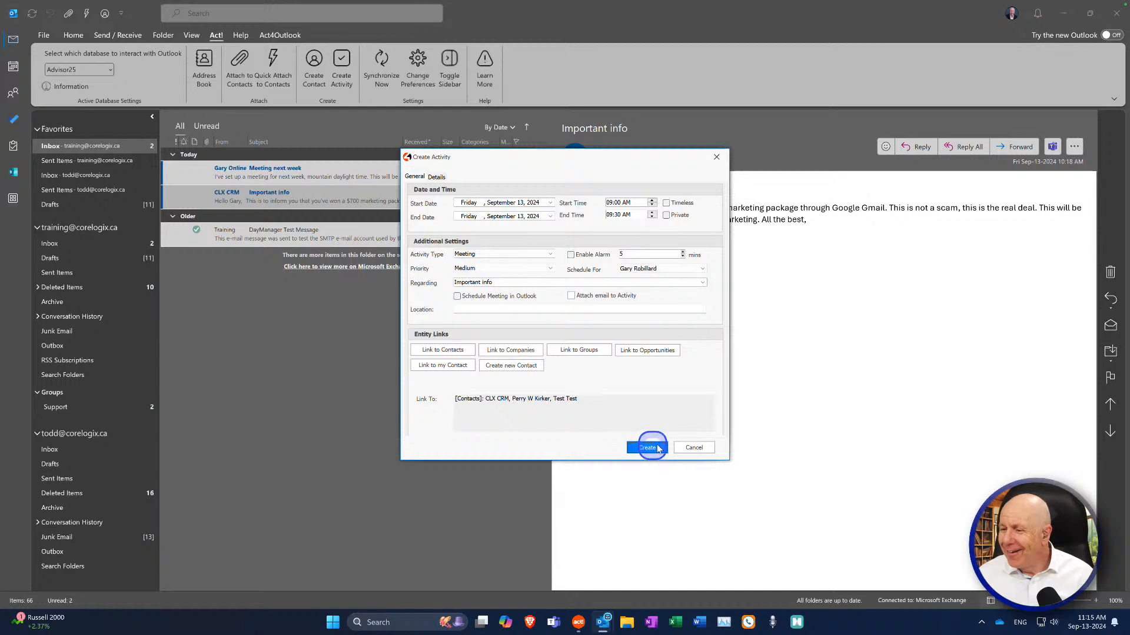
left_click(566, 330)
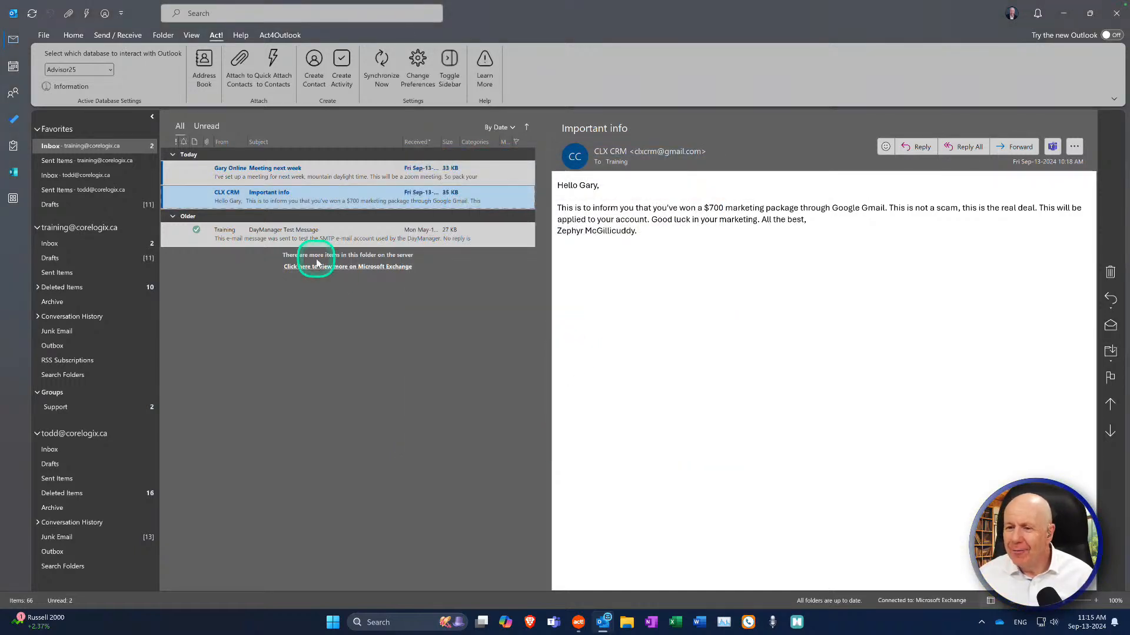
right_click(304, 231)
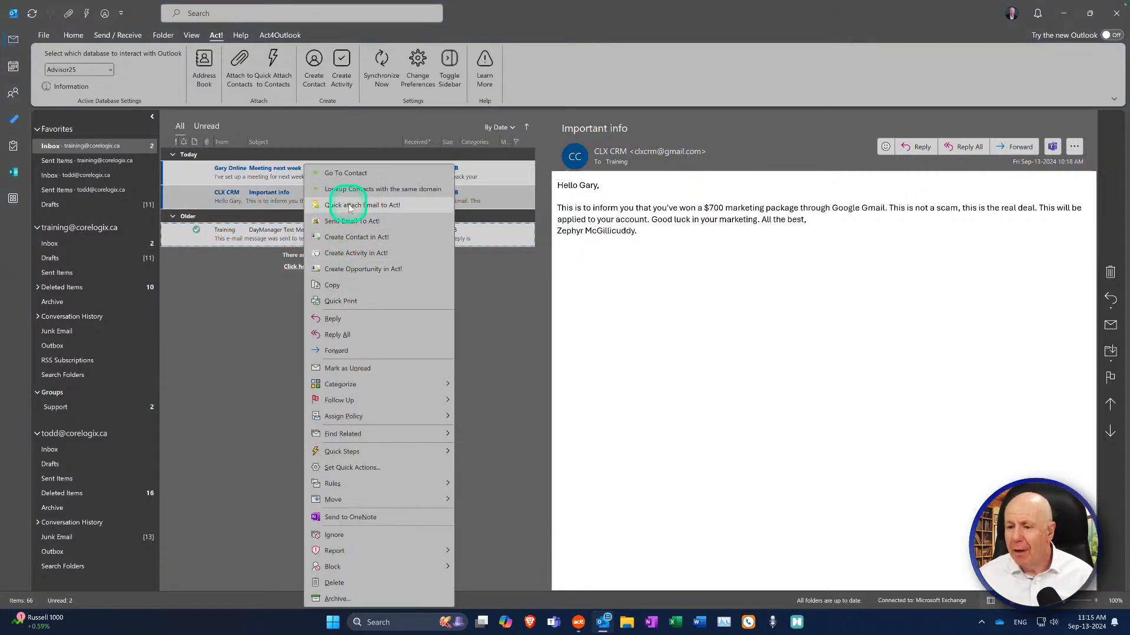
left_click(364, 269)
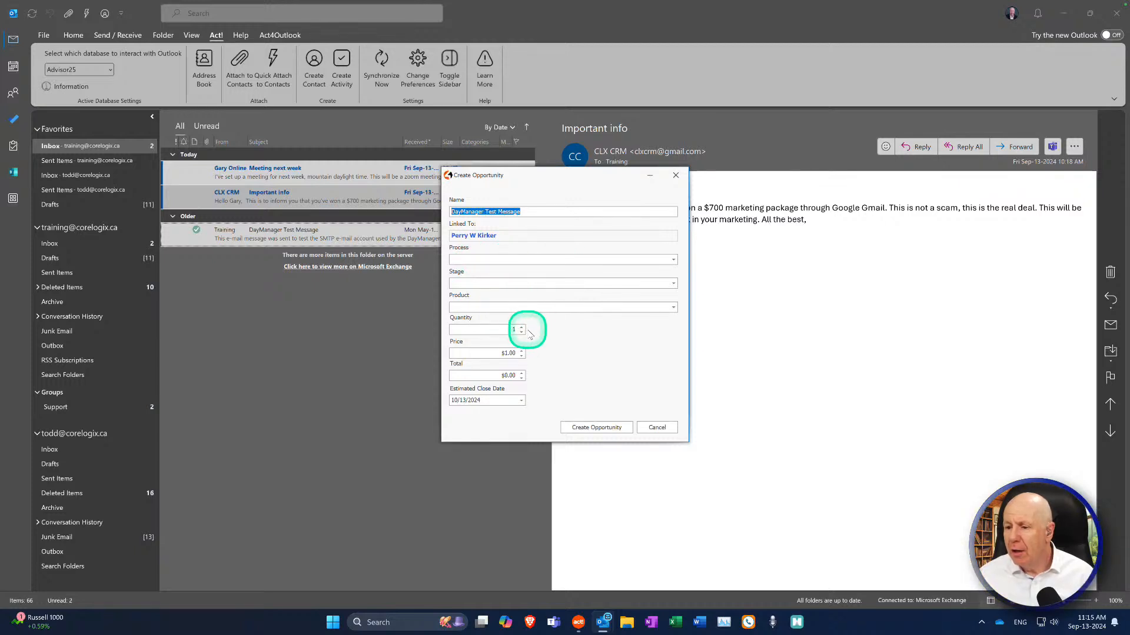
left_click(657, 428)
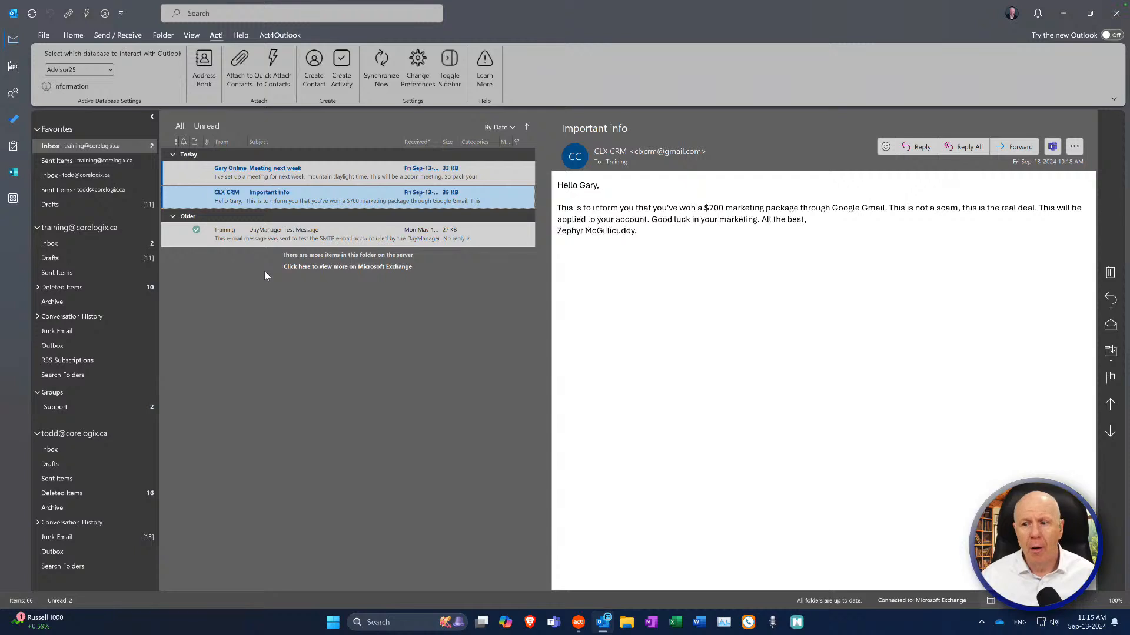
left_click(278, 235)
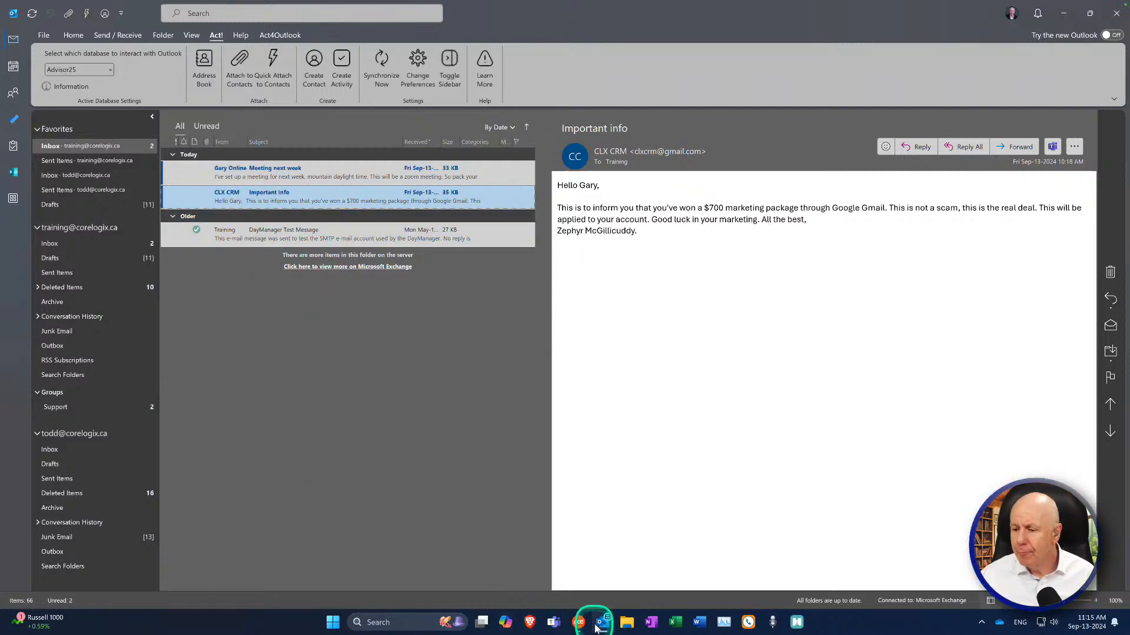
mouse_move(603, 629)
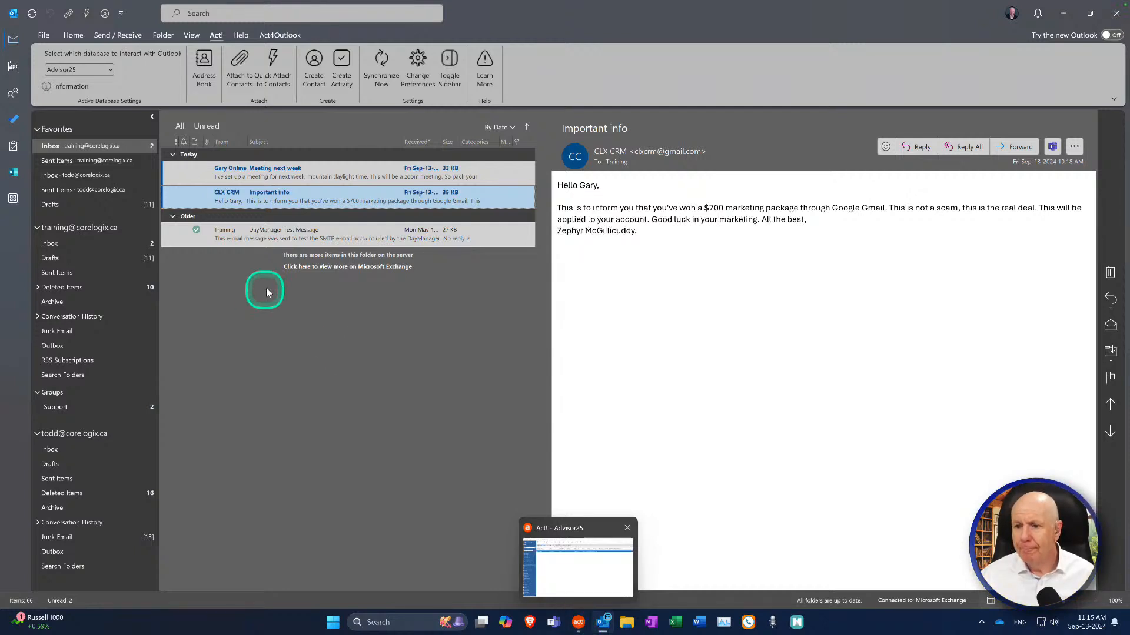
Step: Check the Act! options on the CLX CRM email without using one, then switch to Act!
right_click(255, 202)
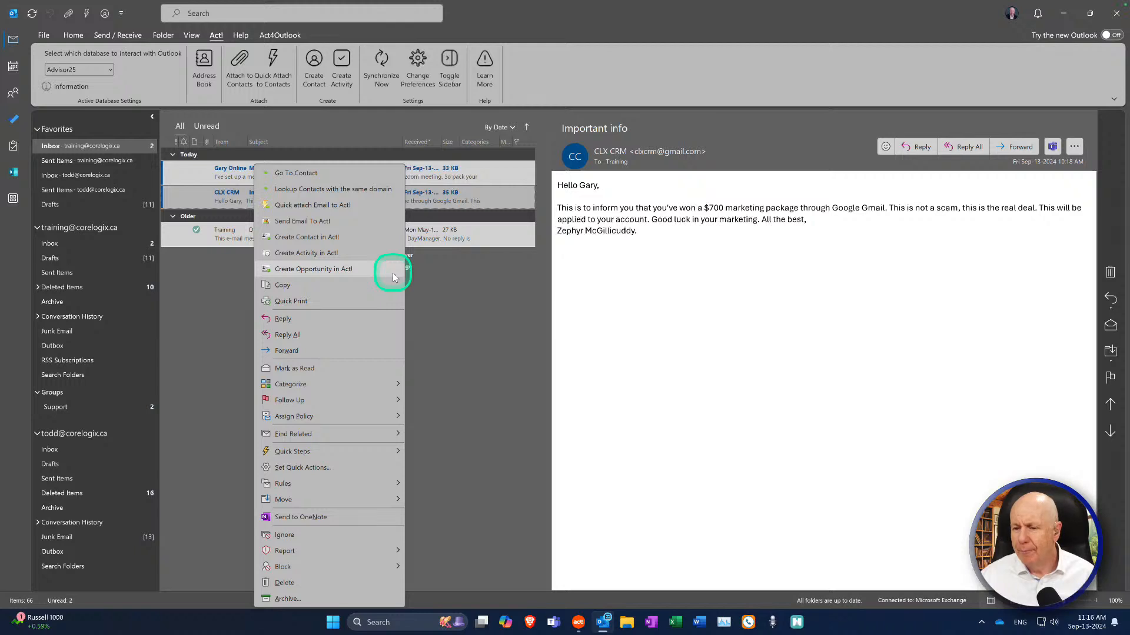
left_click(498, 285)
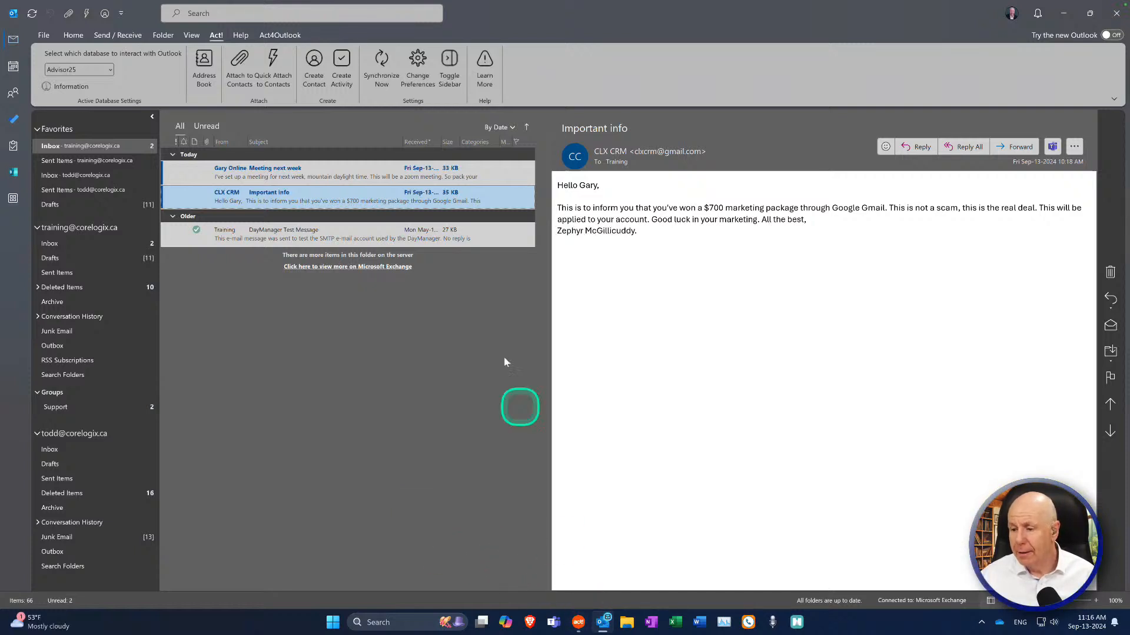
left_click(578, 622)
Step: Look up the new test contact in Act!, note its empty history, then return to Outlook
double_click(328, 140)
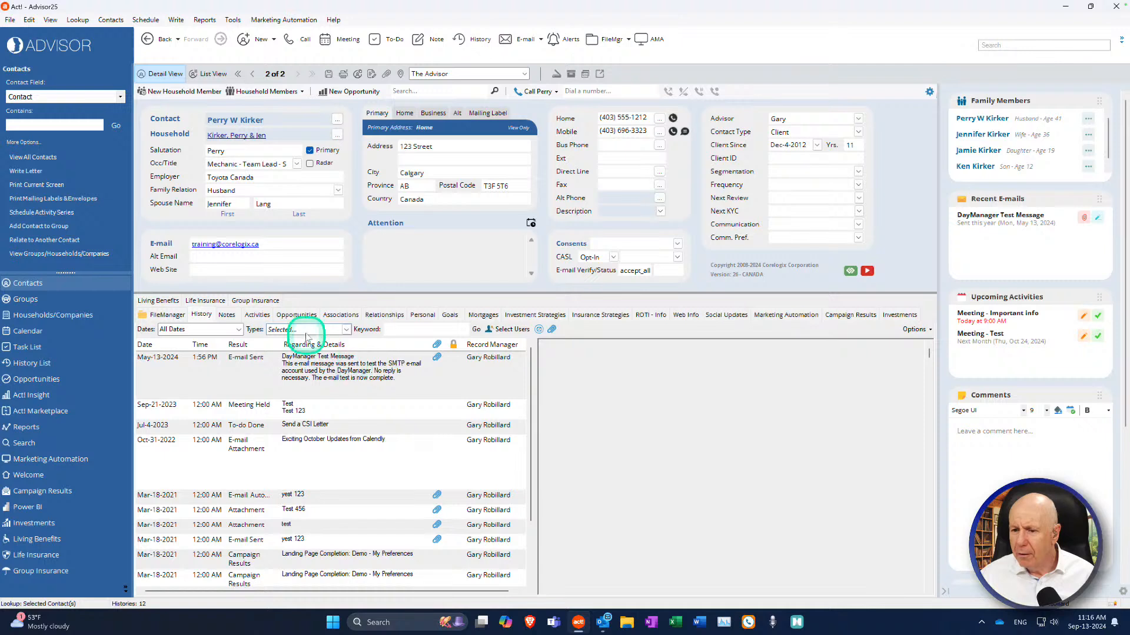
left_click(32, 125)
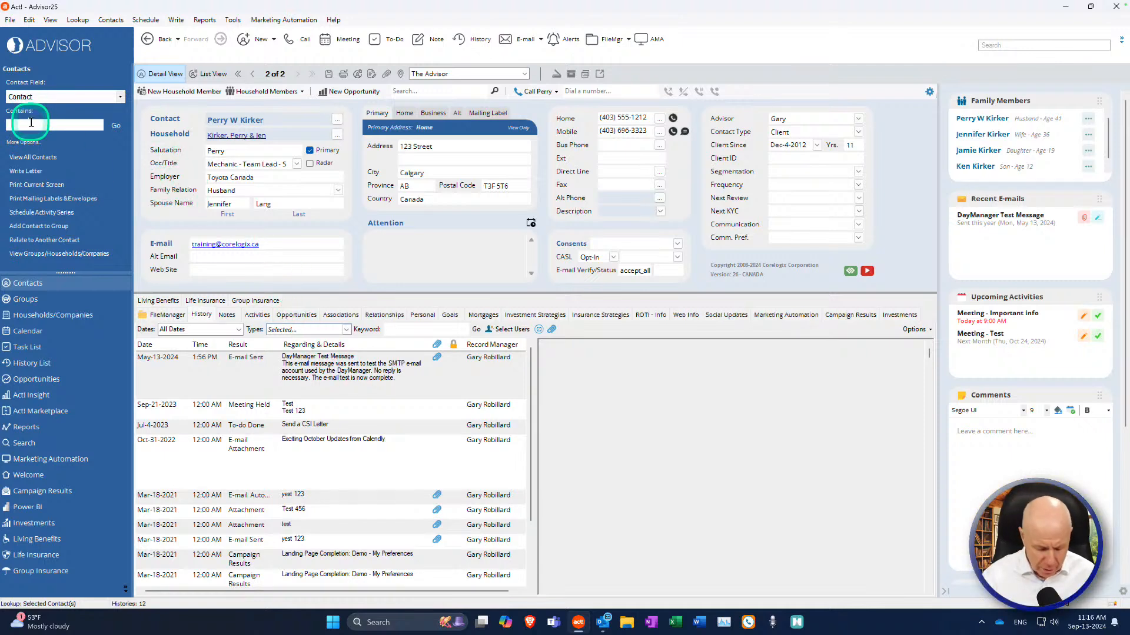
key("Return")
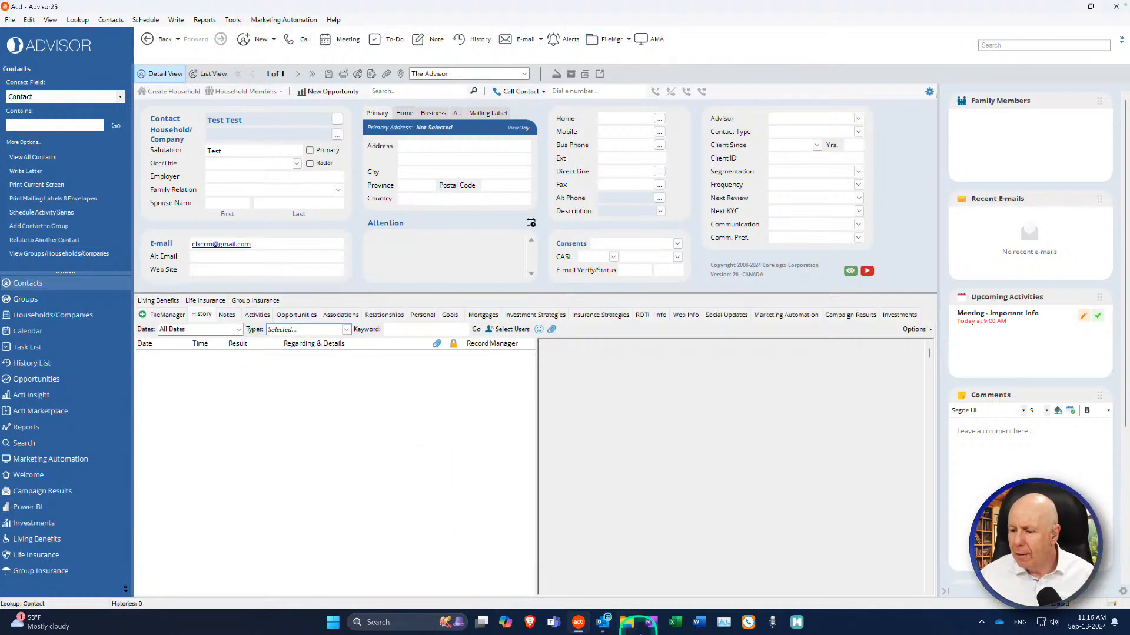
mouse_move(602, 622)
left_click(572, 547)
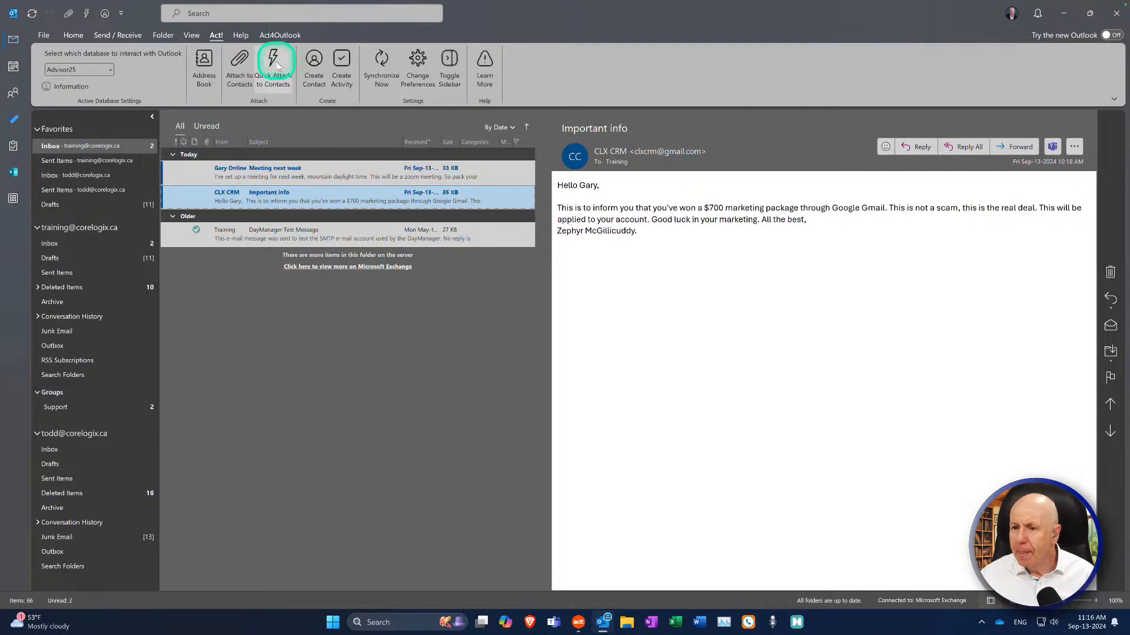
Step: Show the History Recording options in Act4Outlook Settings
left_click(276, 35)
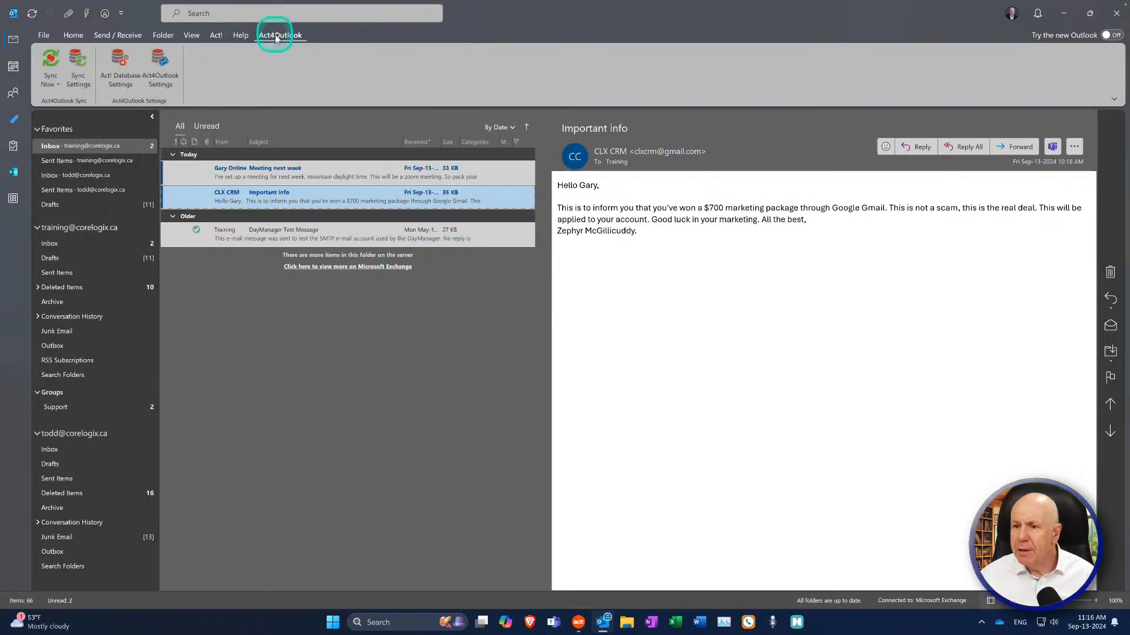
left_click(179, 82)
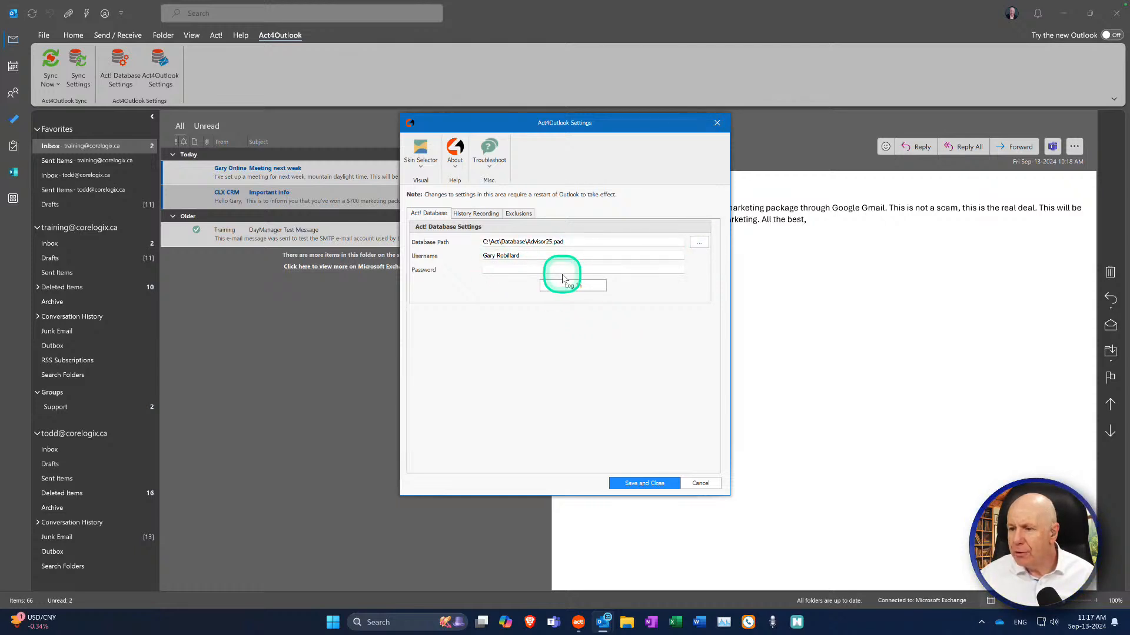
left_click(475, 213)
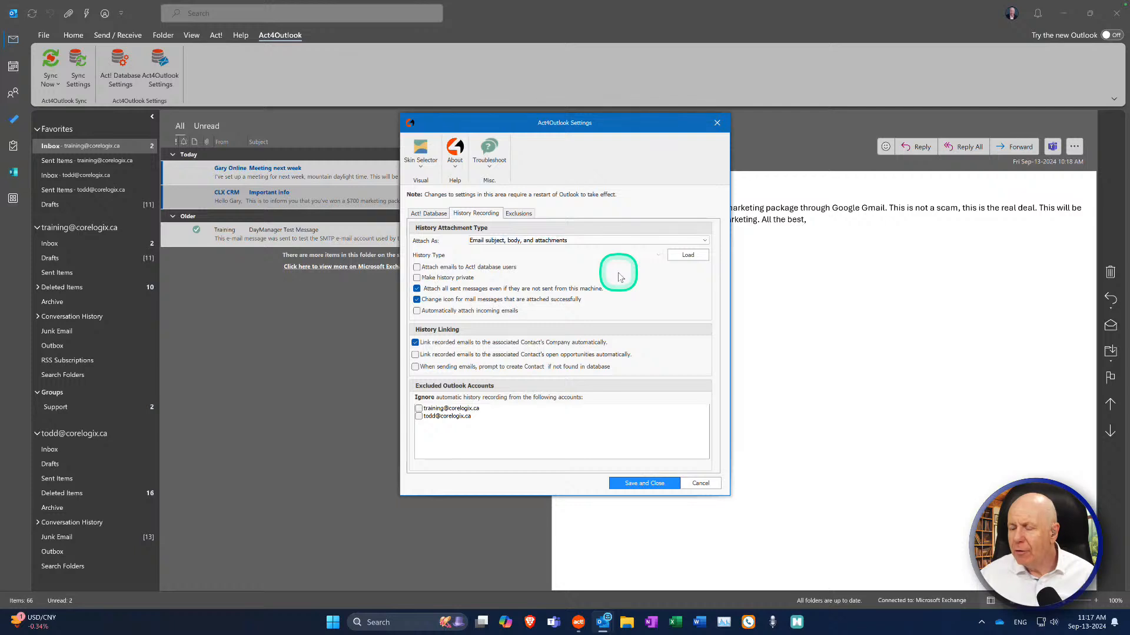
left_click(704, 242)
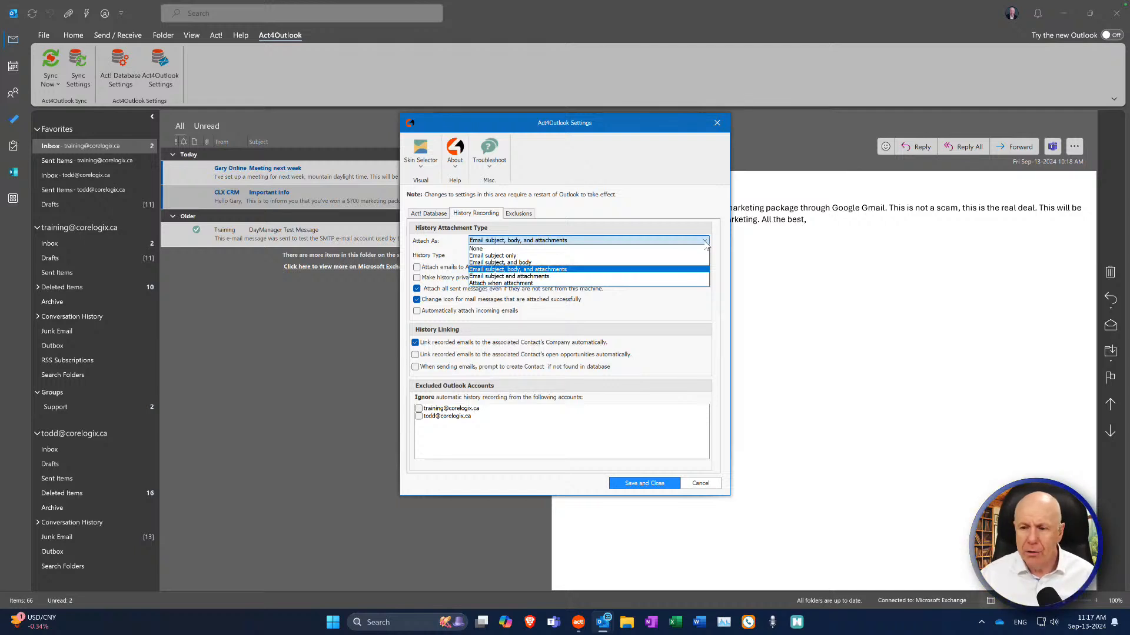
mouse_move(628, 253)
left_mouse_down()
mouse_move(609, 272)
mouse_move(553, 251)
mouse_move(595, 280)
mouse_move(590, 262)
mouse_move(630, 274)
left_mouse_up()
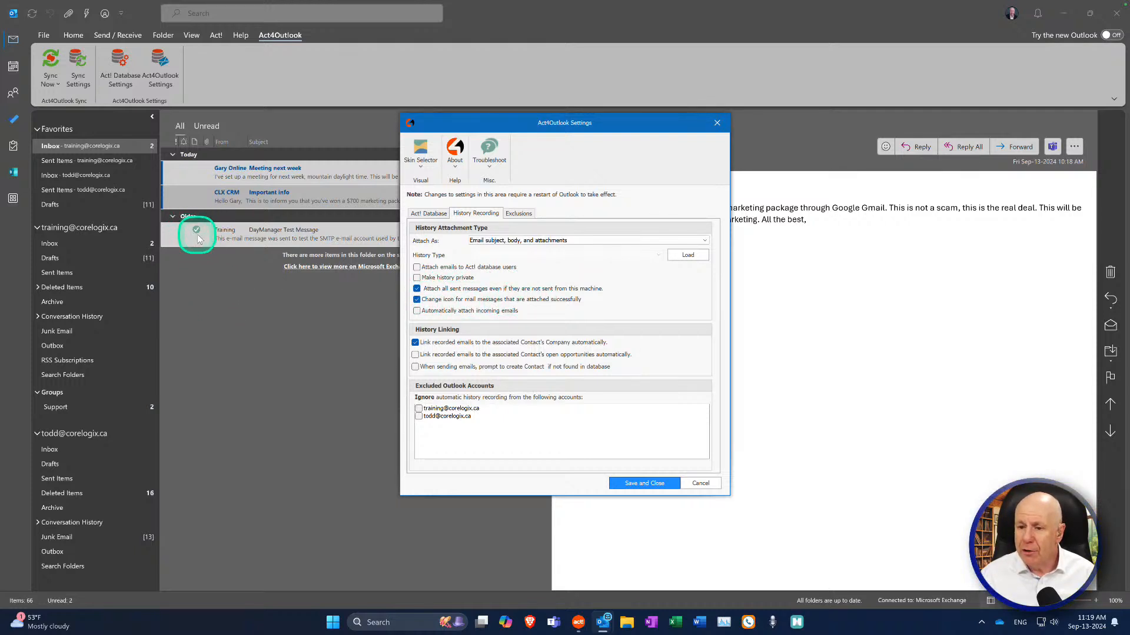
key("ctrl+alt")
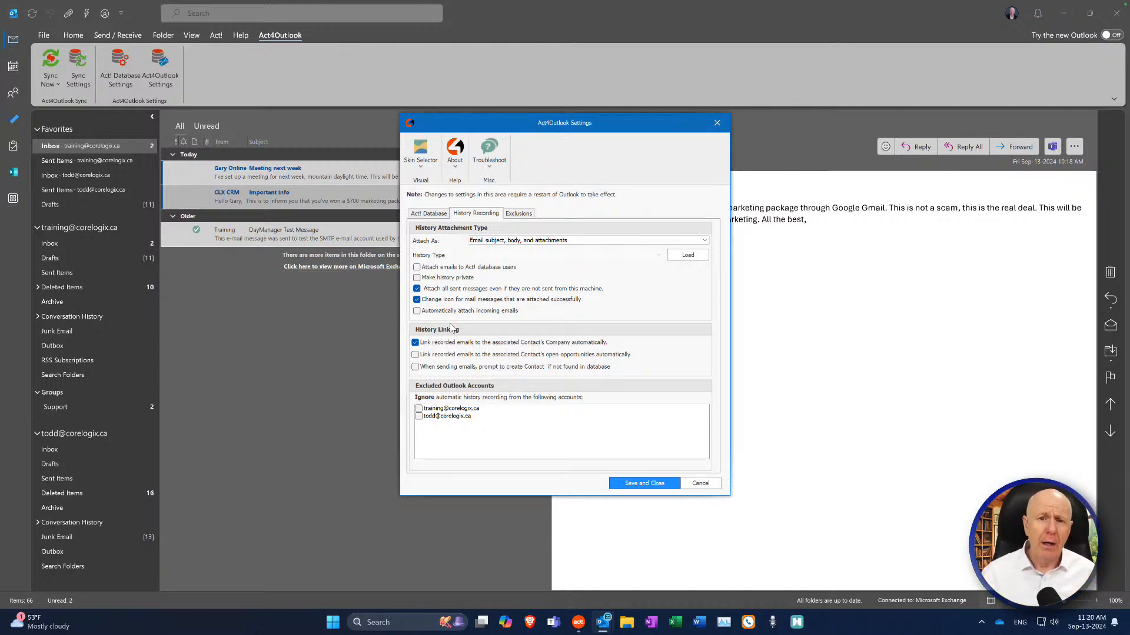
left_click(448, 316)
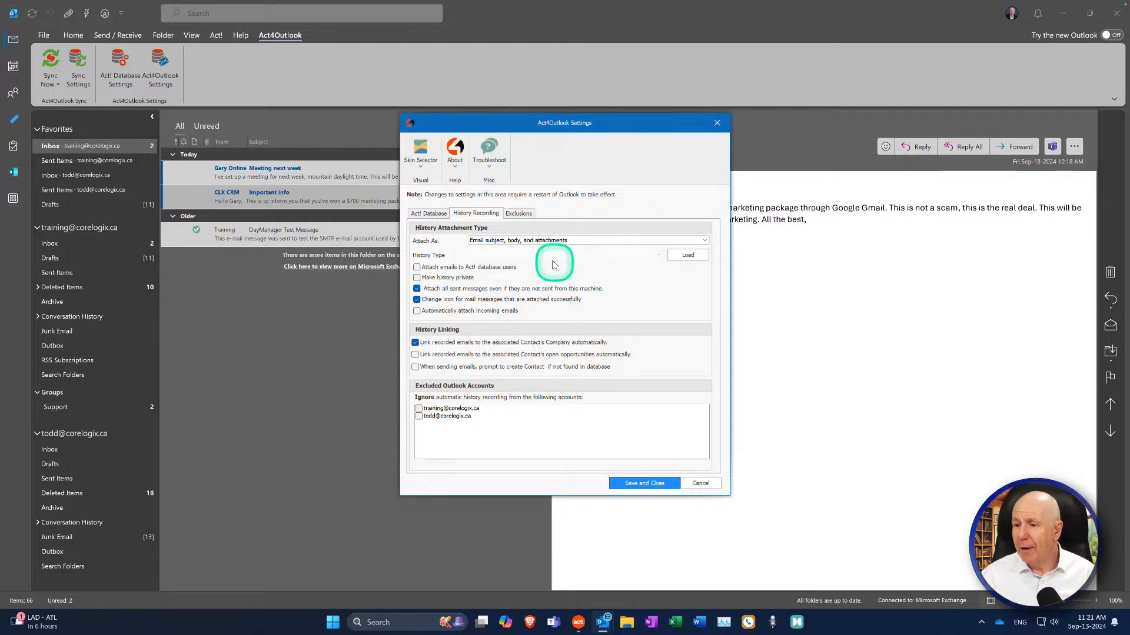
Step: Browse the skins without changing one, then save the Act4Outlook settings and dismiss the restart notice
left_click(420, 167)
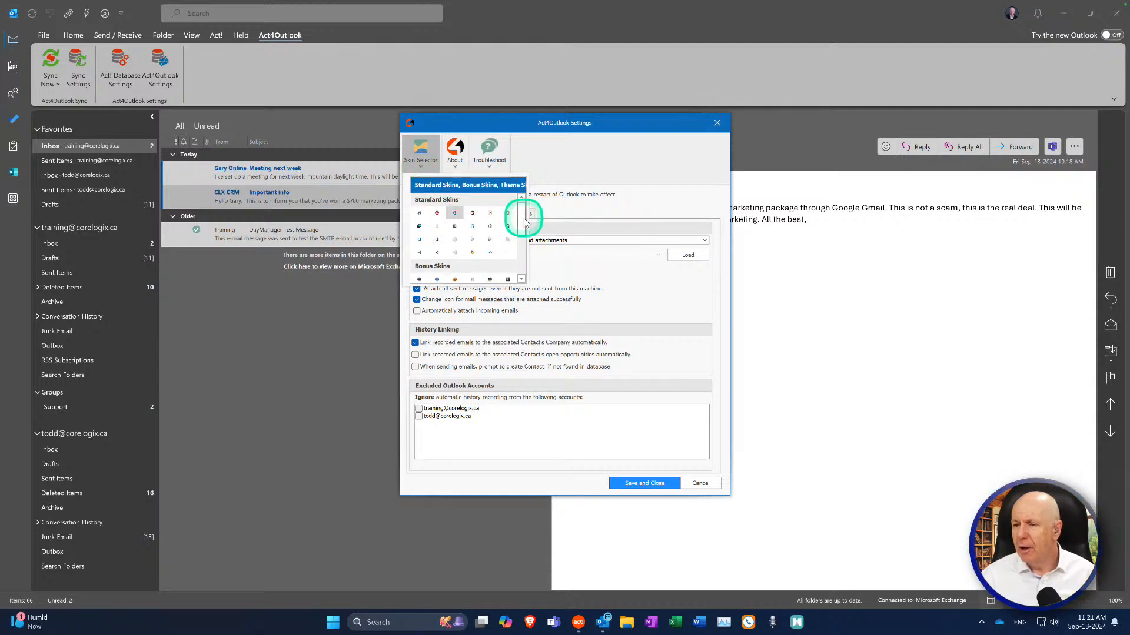
mouse_move(525, 222)
left_mouse_down()
mouse_move(522, 262)
mouse_move(527, 244)
left_mouse_up()
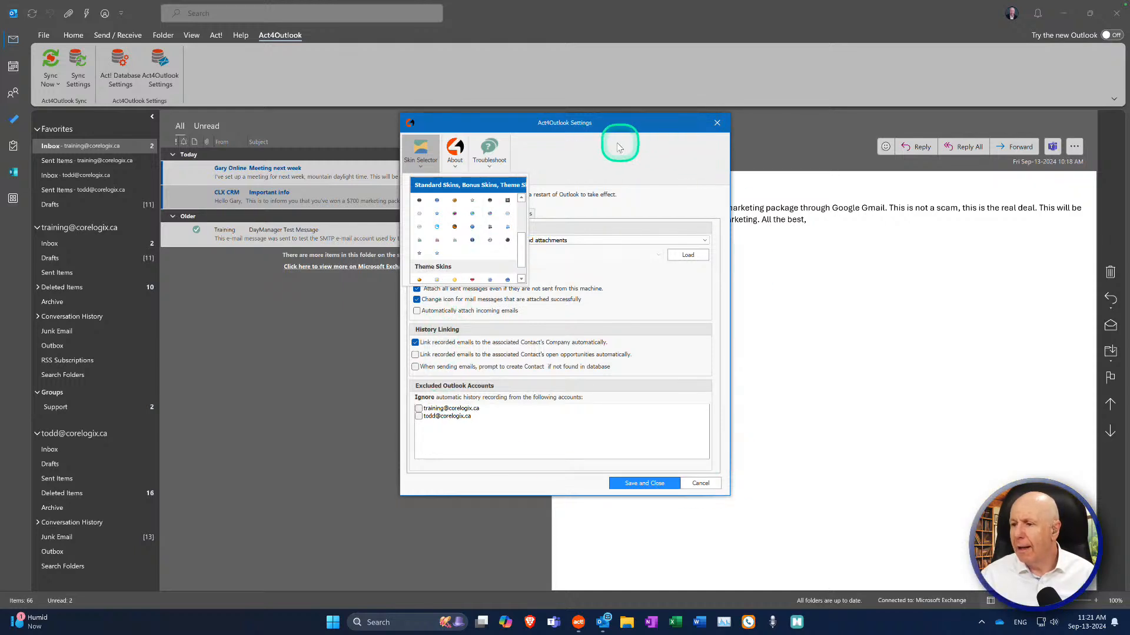
left_click(568, 169)
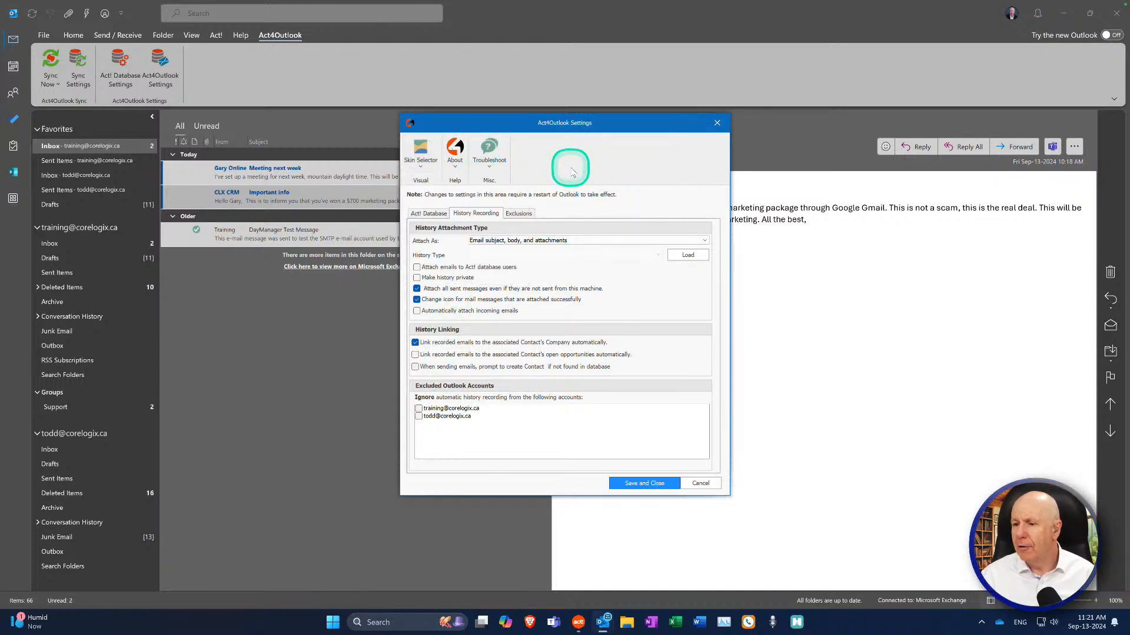
left_click(644, 484)
left_click(559, 330)
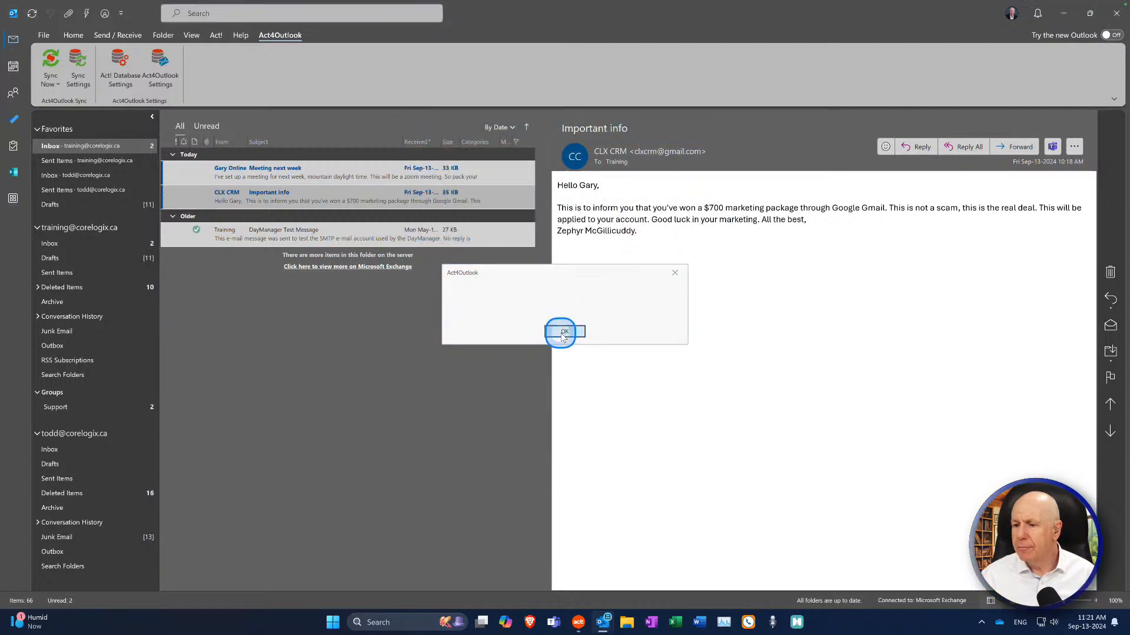
Step: Open Act! Database Settings and adjust the Contact Field Mapping list view
left_click(120, 62)
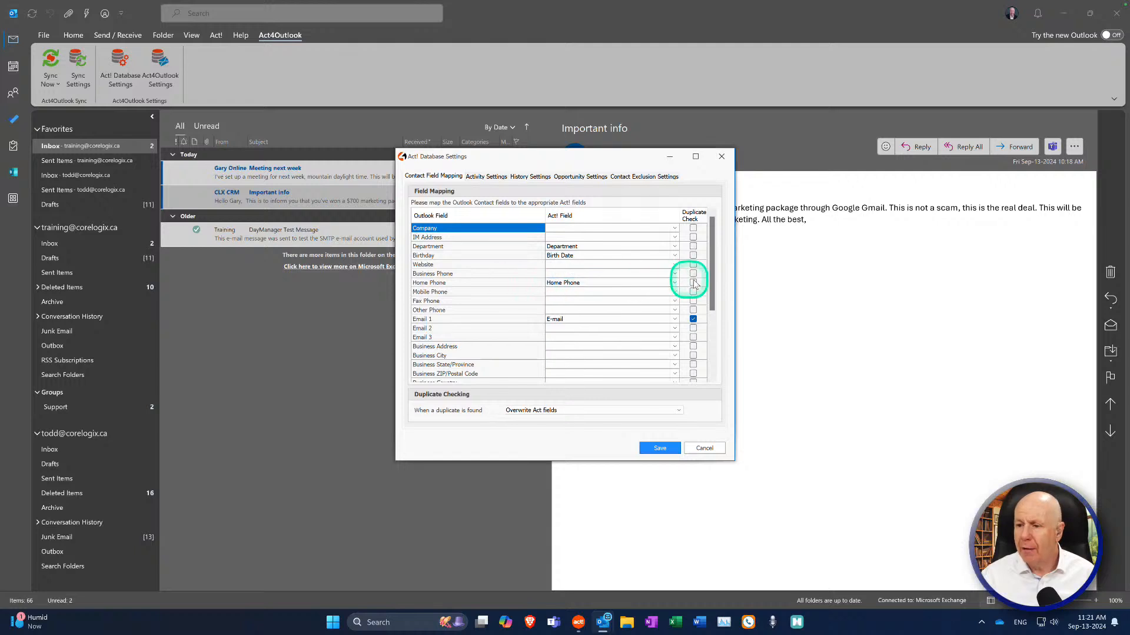
left_click(715, 277)
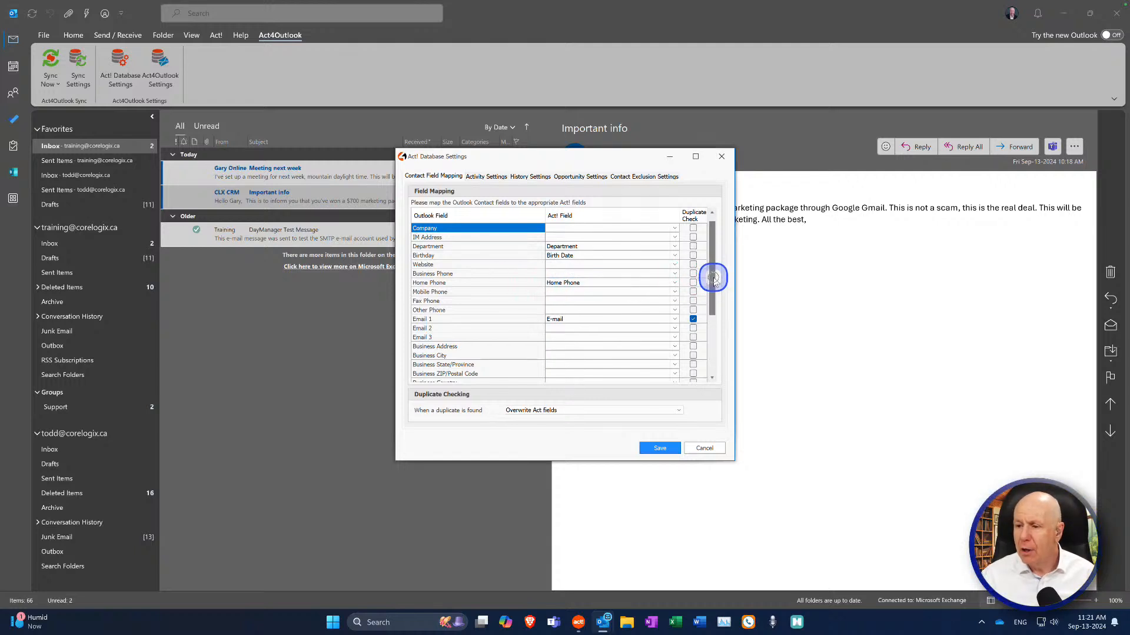
left_click_drag(715, 280, 714, 282)
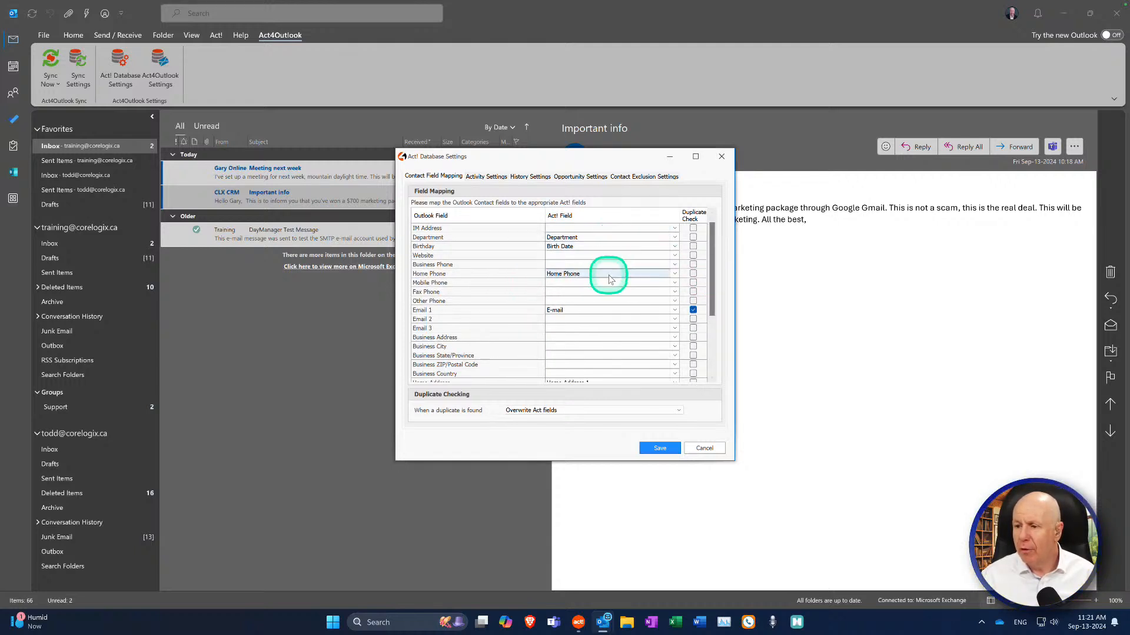
left_click_drag(716, 275, 708, 346)
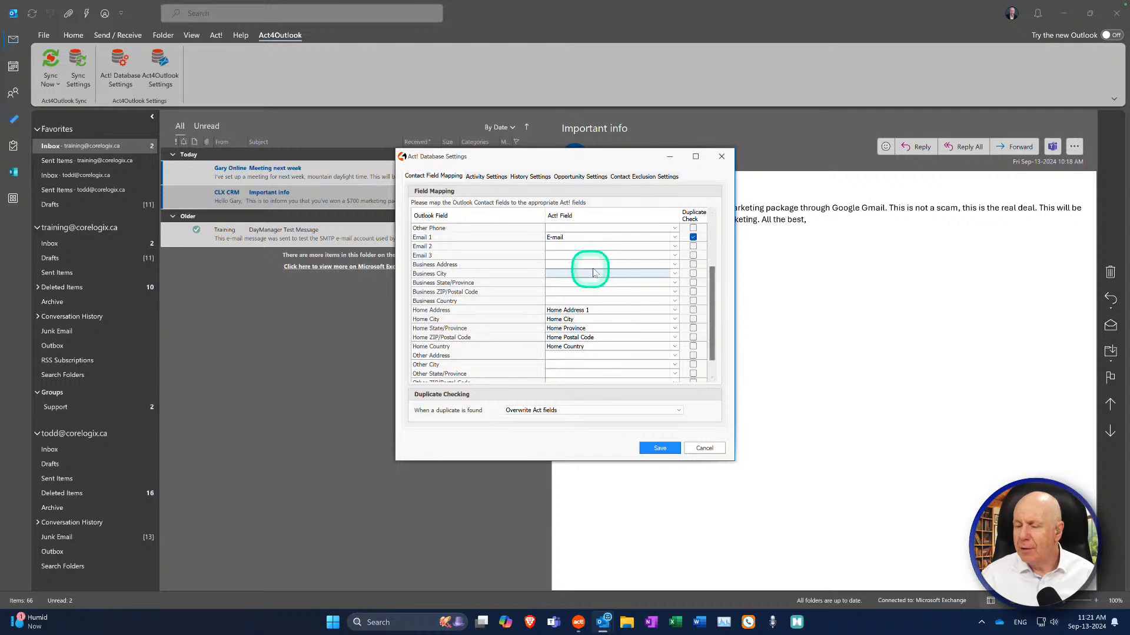
left_click_drag(712, 285, 692, 236)
Step: Map the Outlook Company field to the Act! Household_Company field
left_click(675, 230)
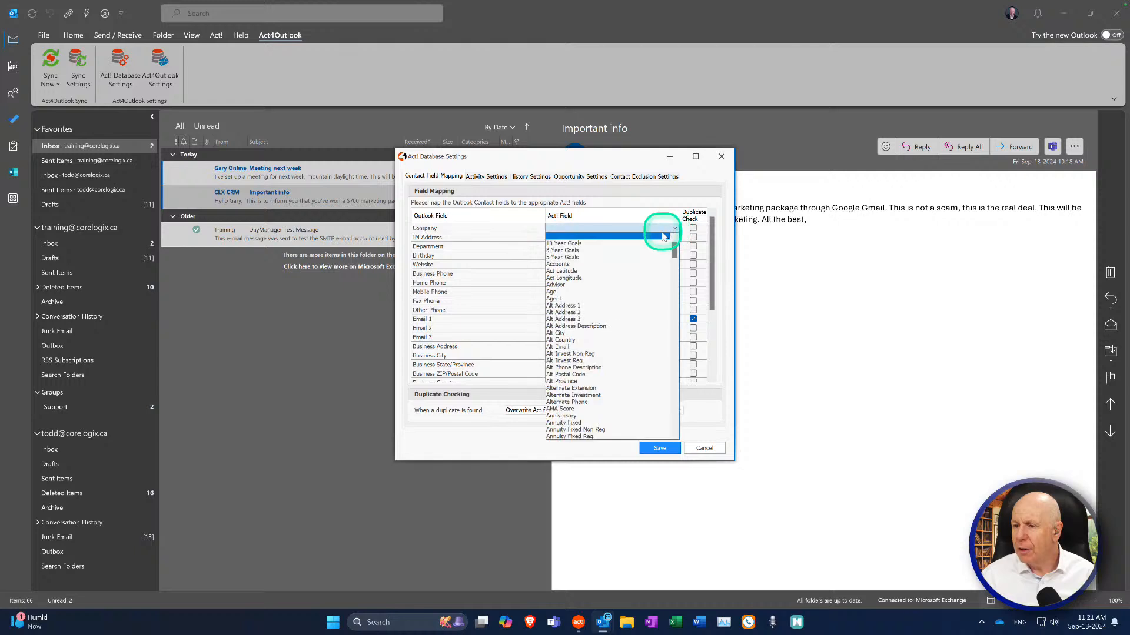
scroll(616, 328, "down", 20)
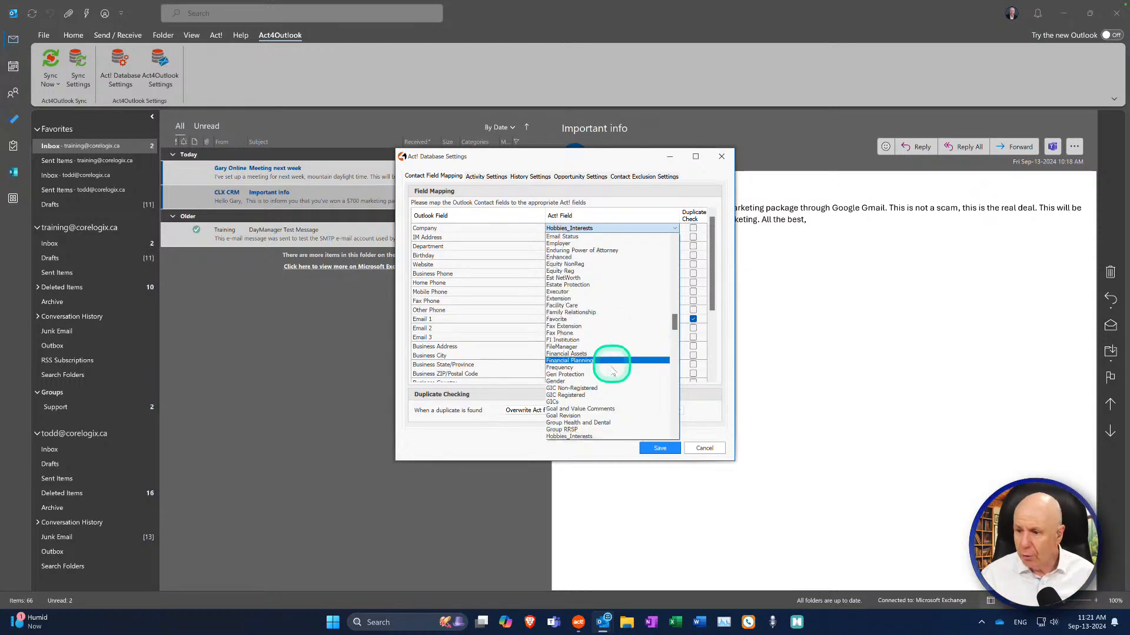
left_click(675, 436)
left_click(674, 436)
left_click(675, 436)
left_click(675, 436)
left_click(675, 436)
left_click(675, 436)
left_click(675, 436)
left_click(674, 436)
left_click(674, 436)
left_click(675, 436)
left_click(675, 436)
left_click(675, 436)
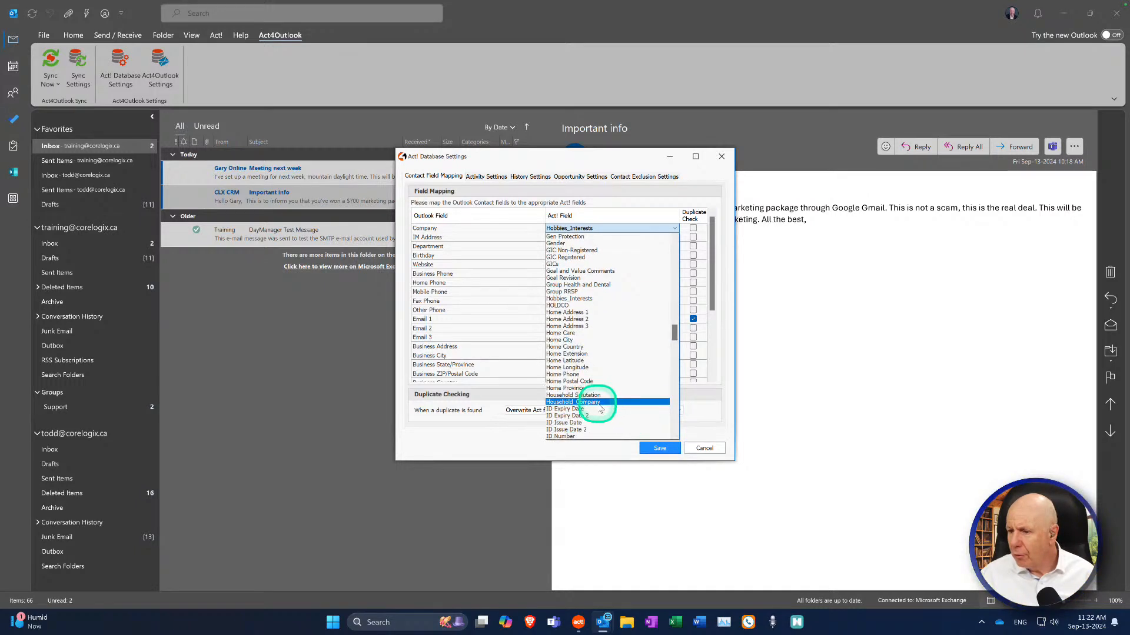
left_click(598, 405)
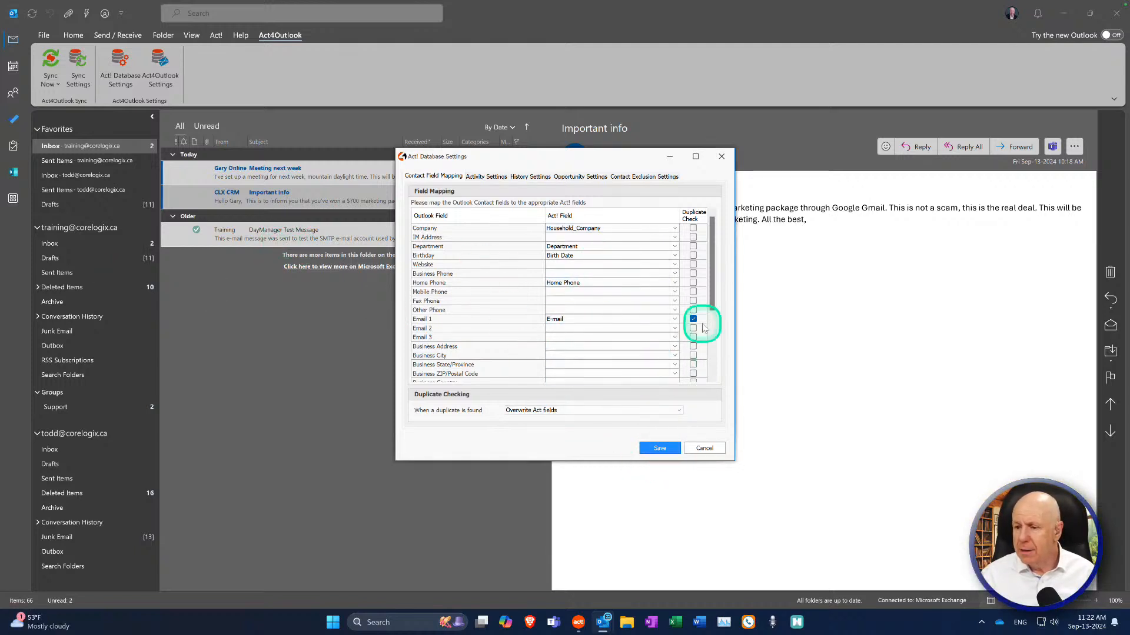
Step: Set the Email 2 row's Act! Field to Personal E-mail and save the Contact Field Mapping
left_click_drag(710, 298, 710, 315)
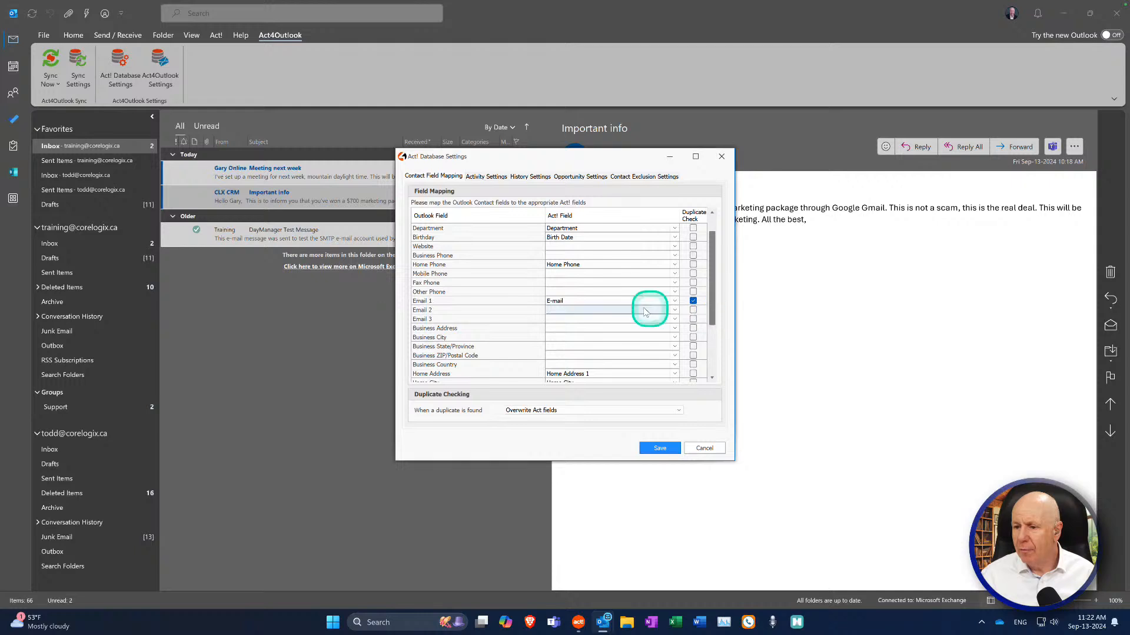
left_click(588, 309)
left_click(675, 312)
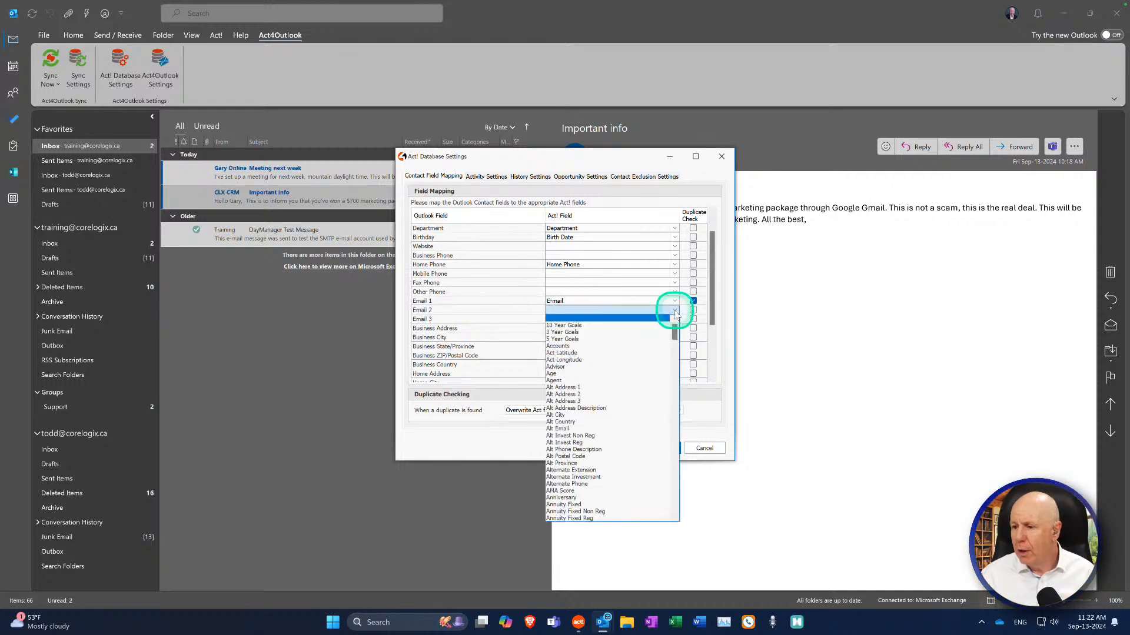
left_click(675, 475)
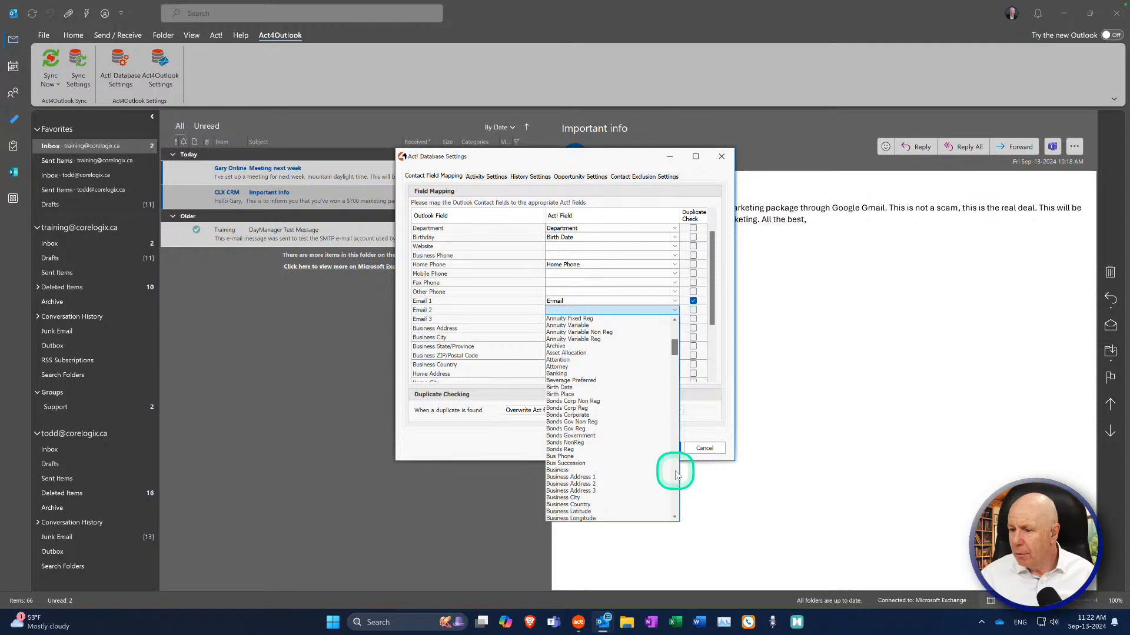
left_click(675, 475)
left_click(675, 475)
left_click(676, 475)
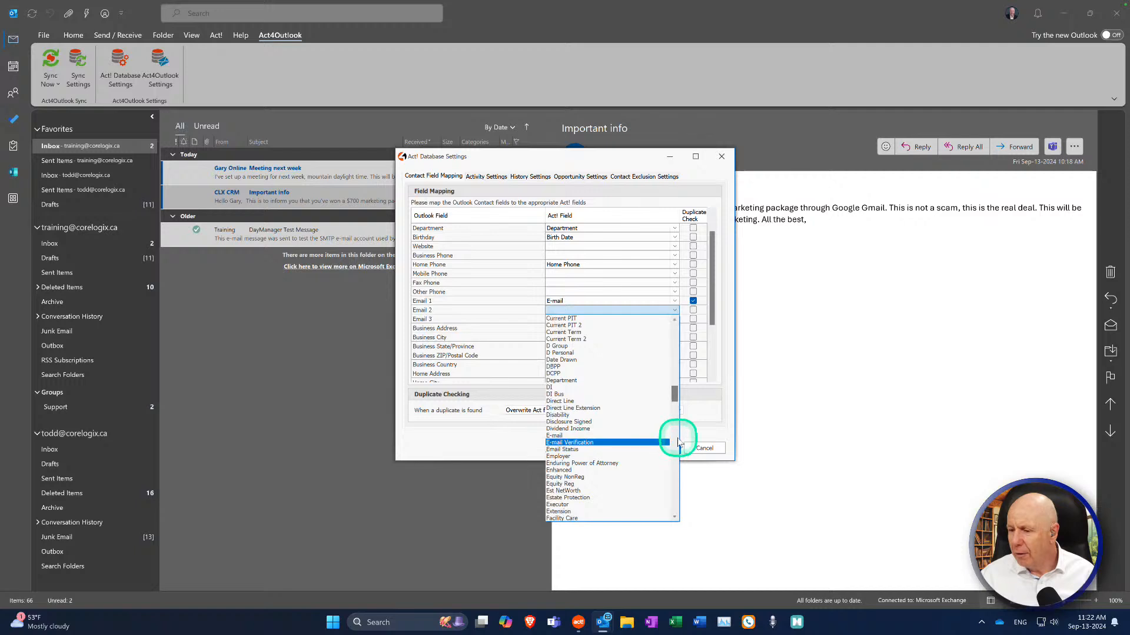
left_click_drag(670, 396, 663, 471)
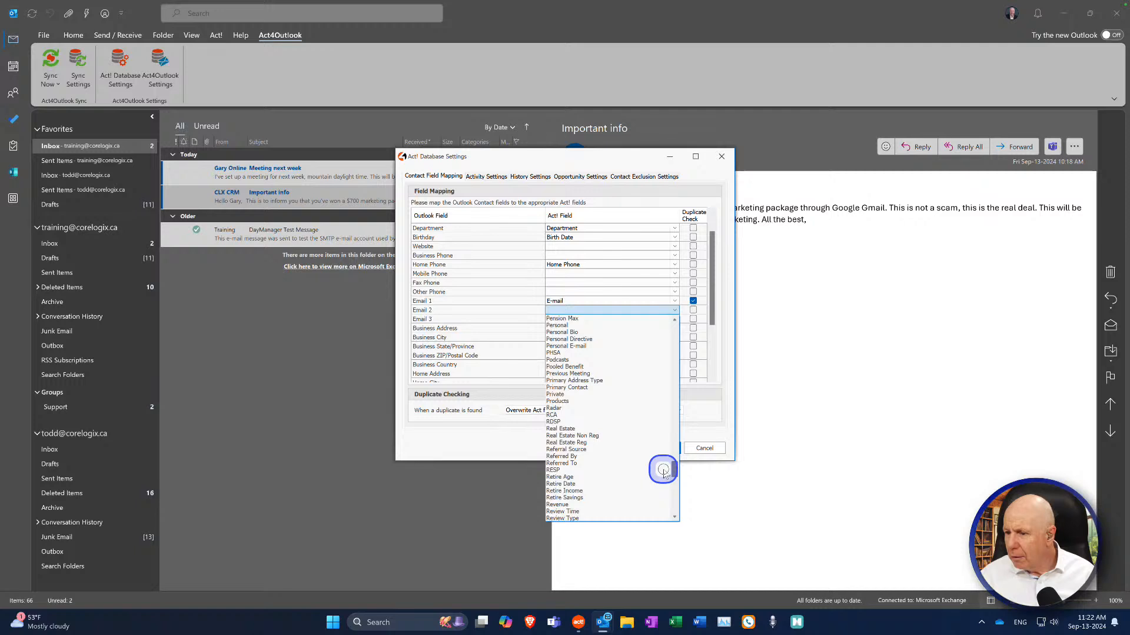
left_click_drag(663, 471, 661, 464)
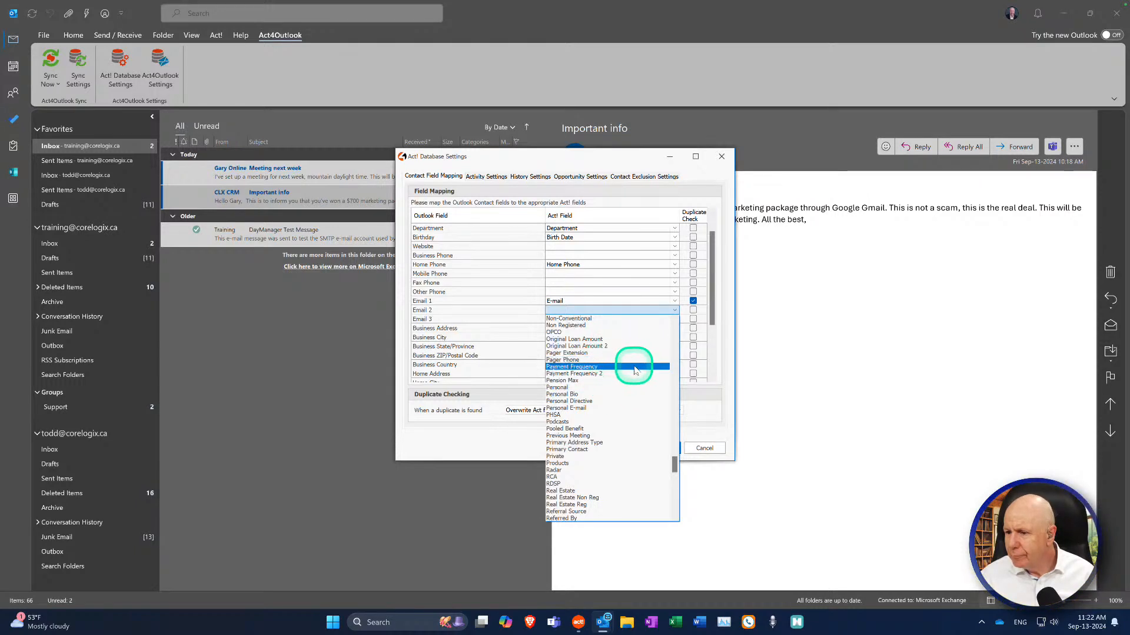
left_click(606, 408)
left_click(672, 453)
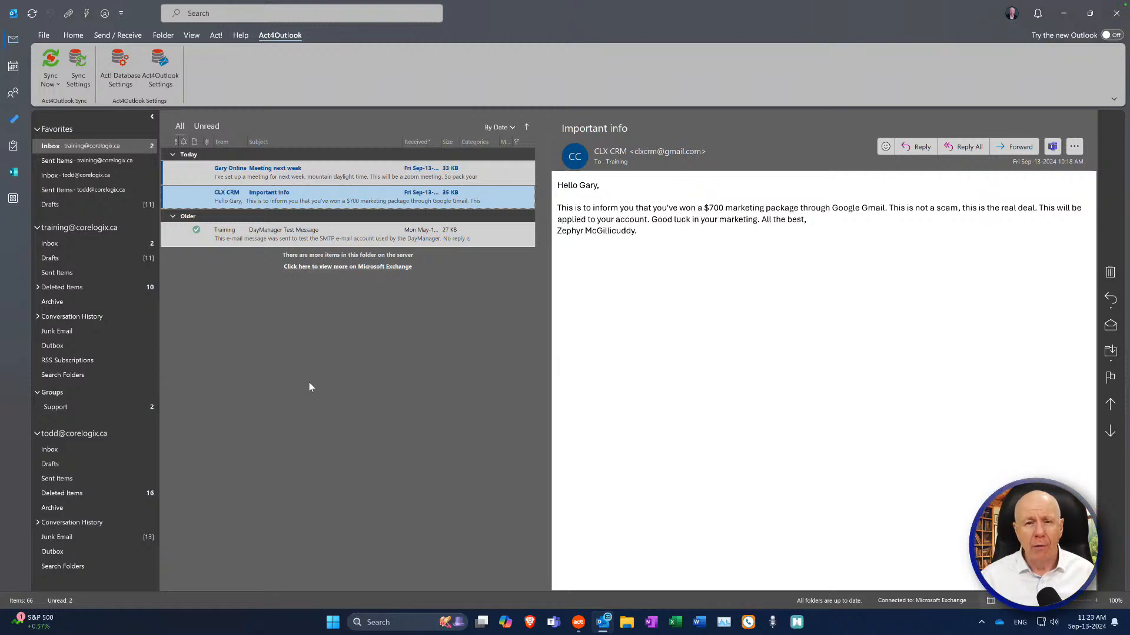
left_click(93, 373)
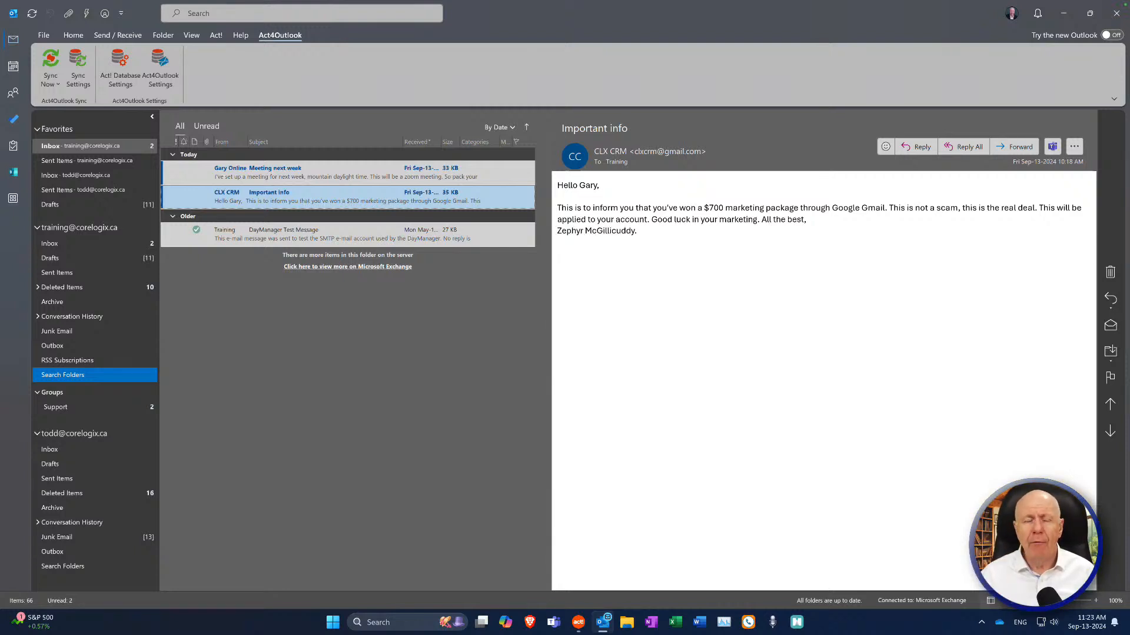
left_click(21, 293)
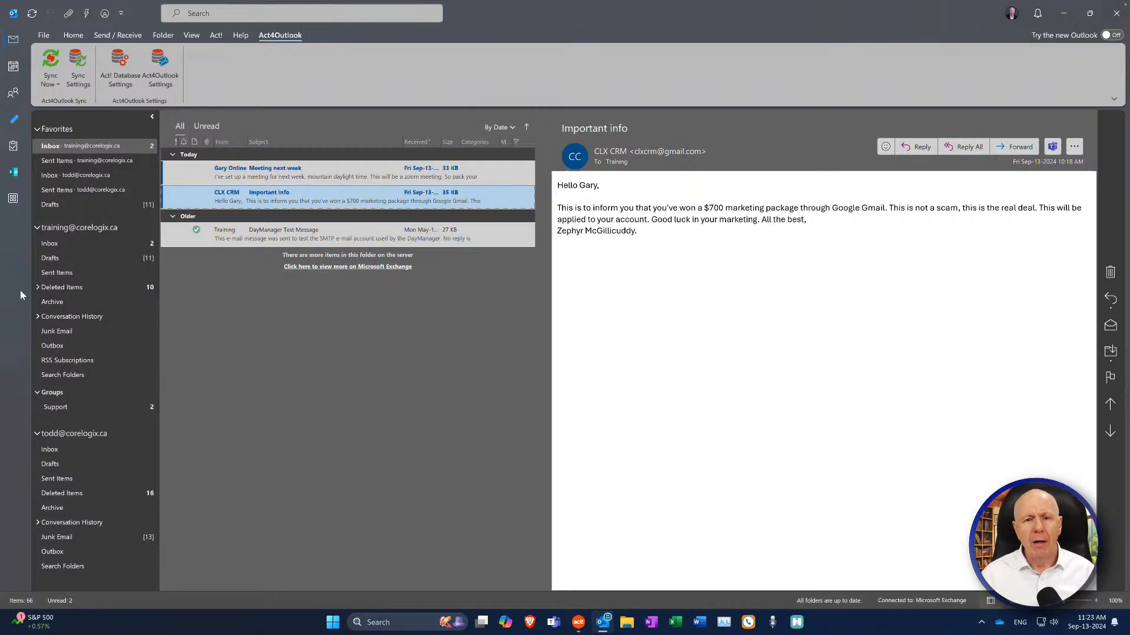
left_click(52, 286)
left_click(93, 301)
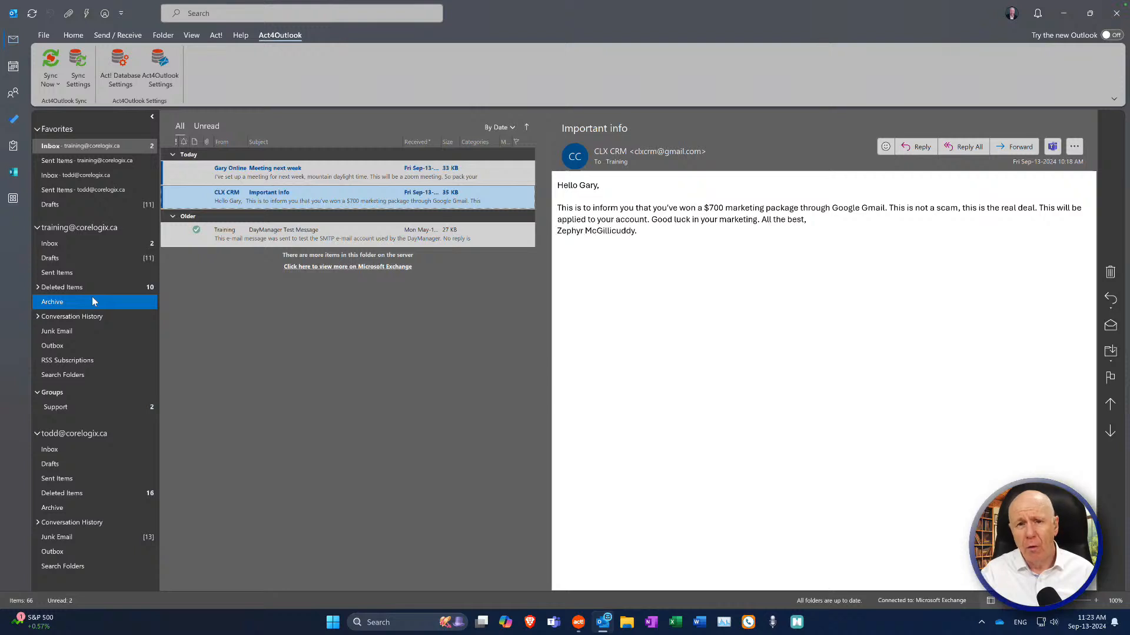
left_click(141, 318)
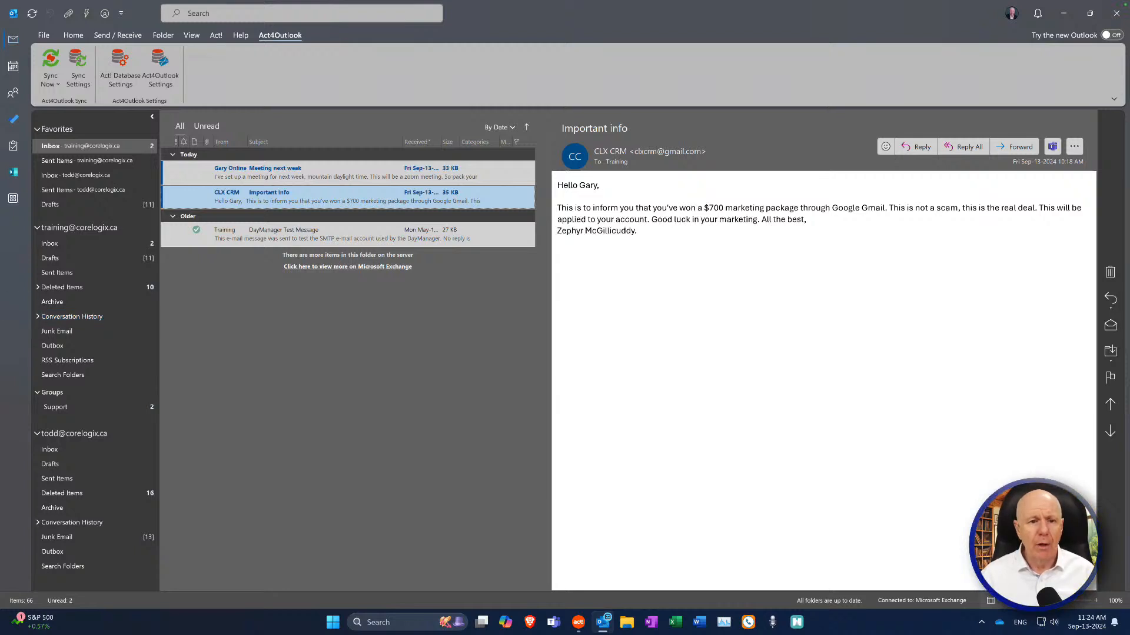
left_click(303, 216)
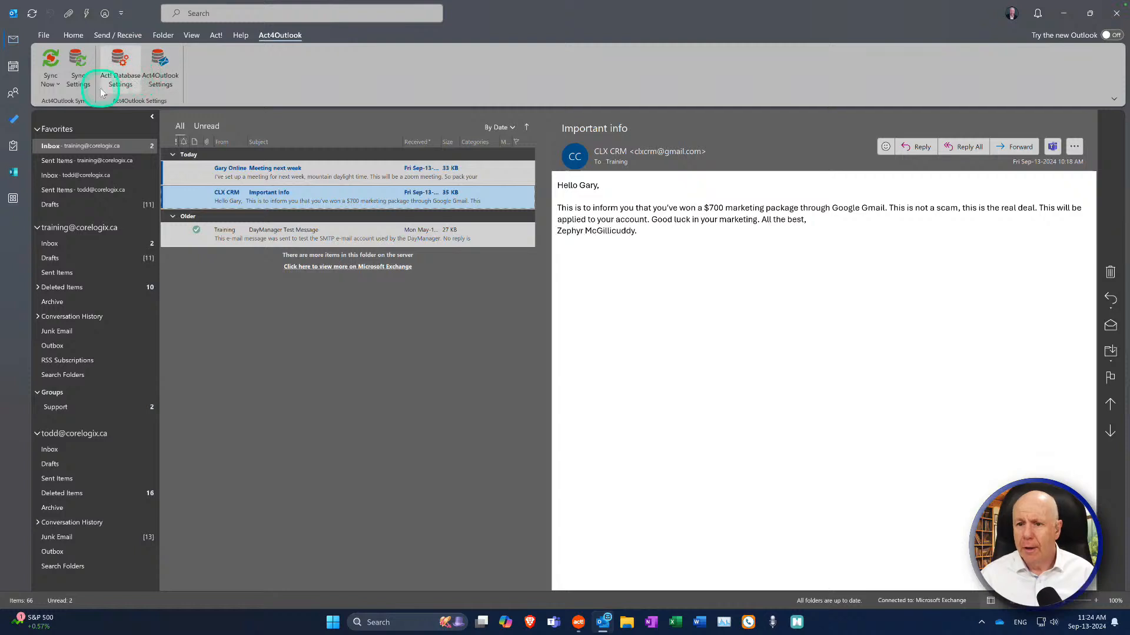
Step: Open Act4Outlook Sync Settings, keeping the Outlook to Act! sync direction
left_click(83, 78)
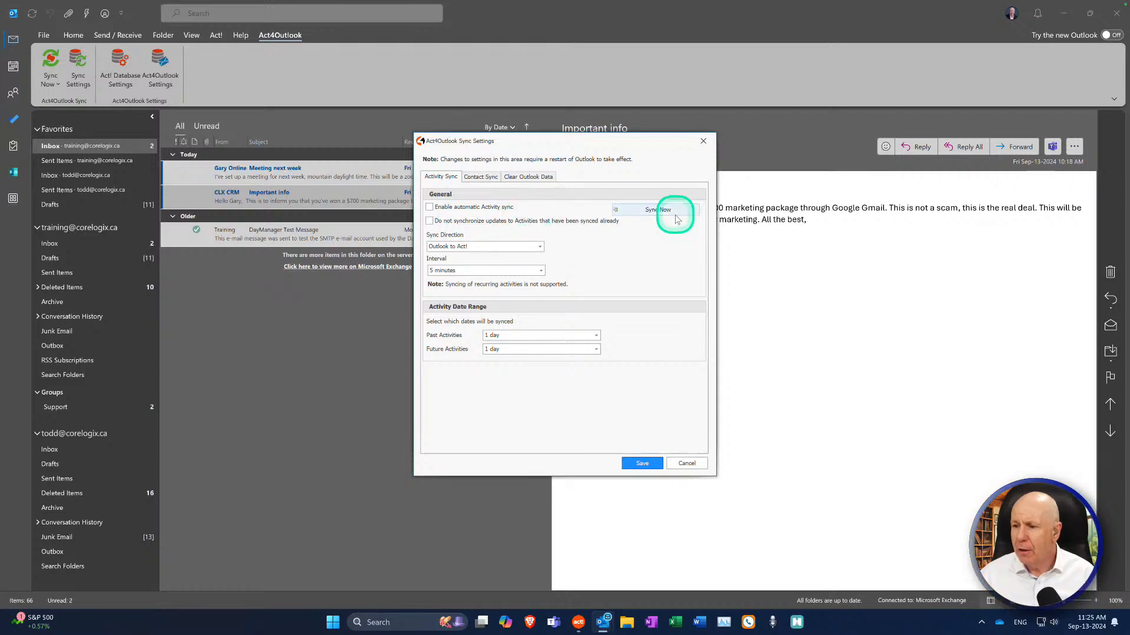
left_click(521, 250)
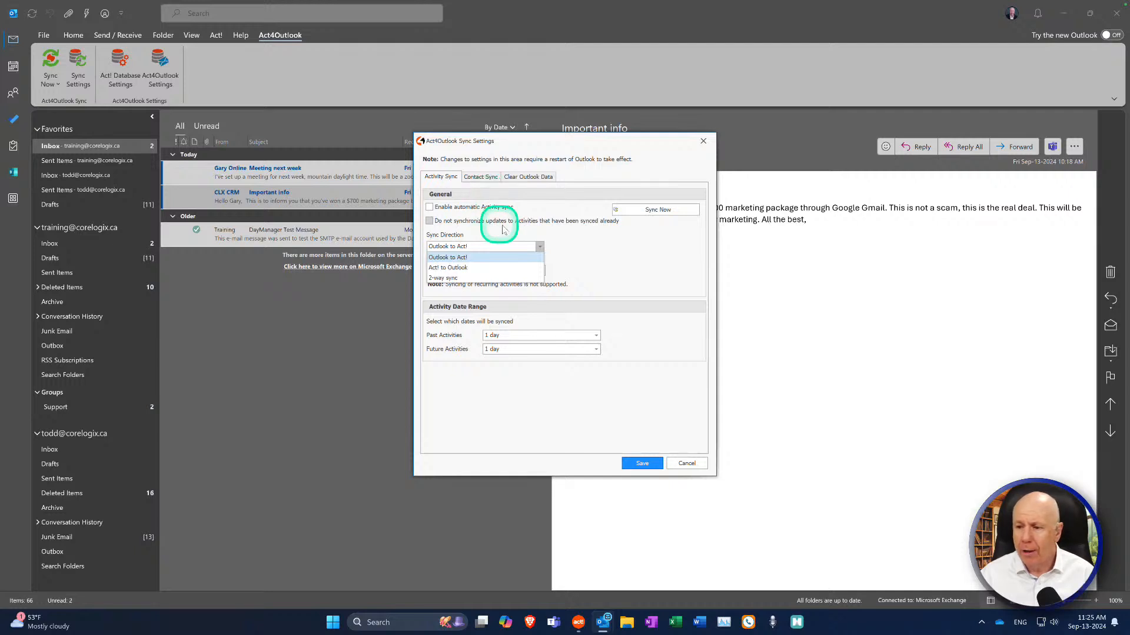
left_click(596, 246)
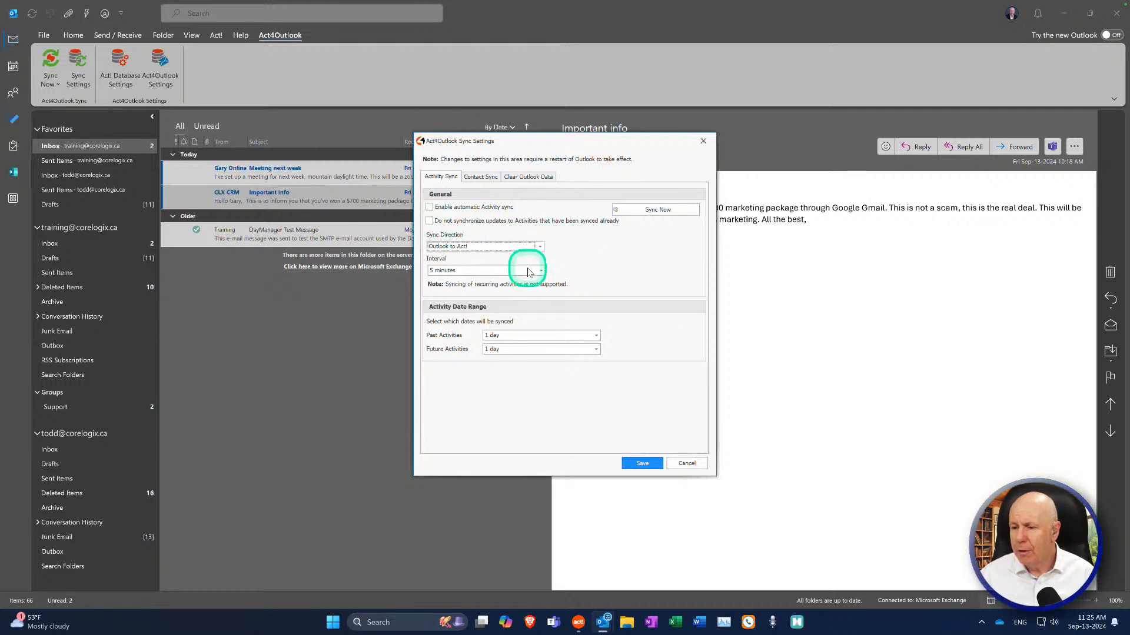
Step: Set Past Activities to 14 days and Future Activities to 1 month
left_click(596, 336)
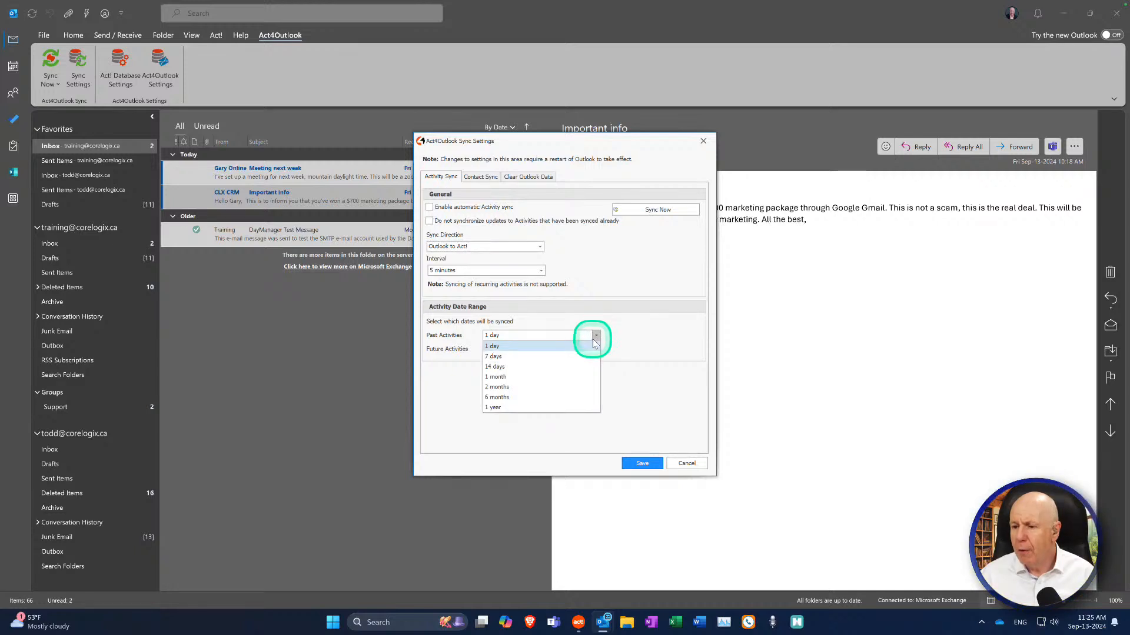
left_click(546, 367)
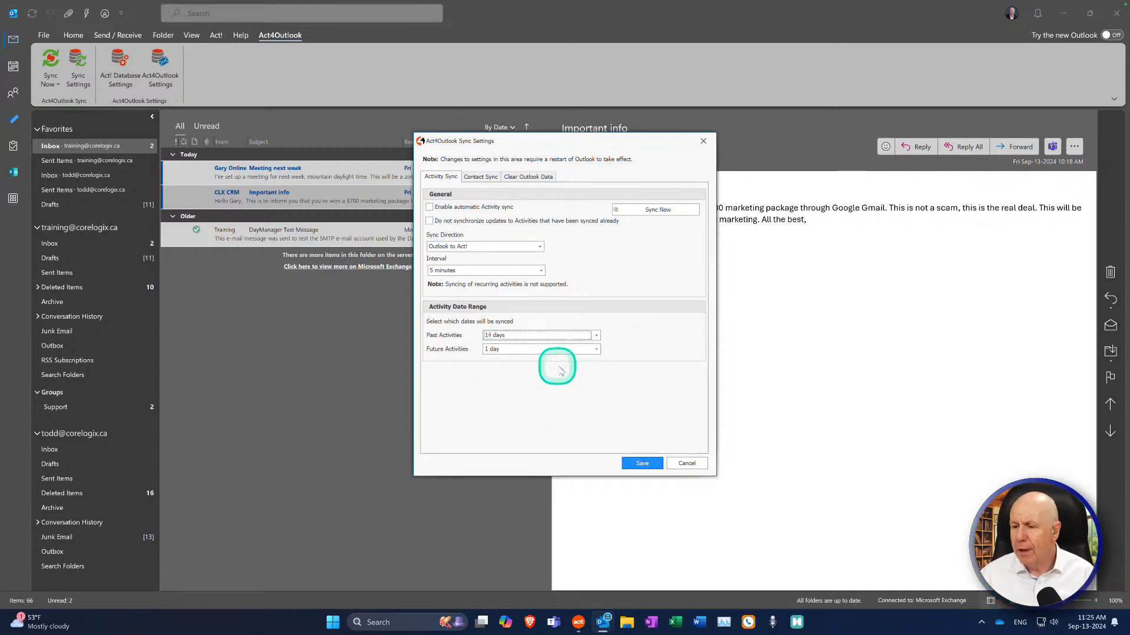
left_click(596, 349)
left_click(521, 390)
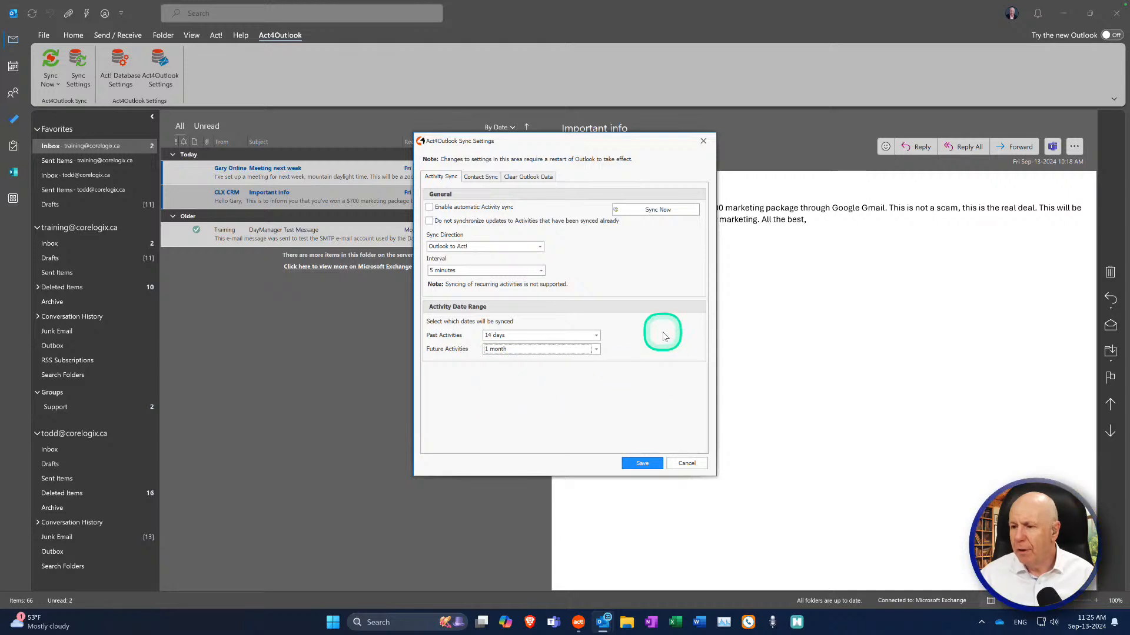
left_click(481, 177)
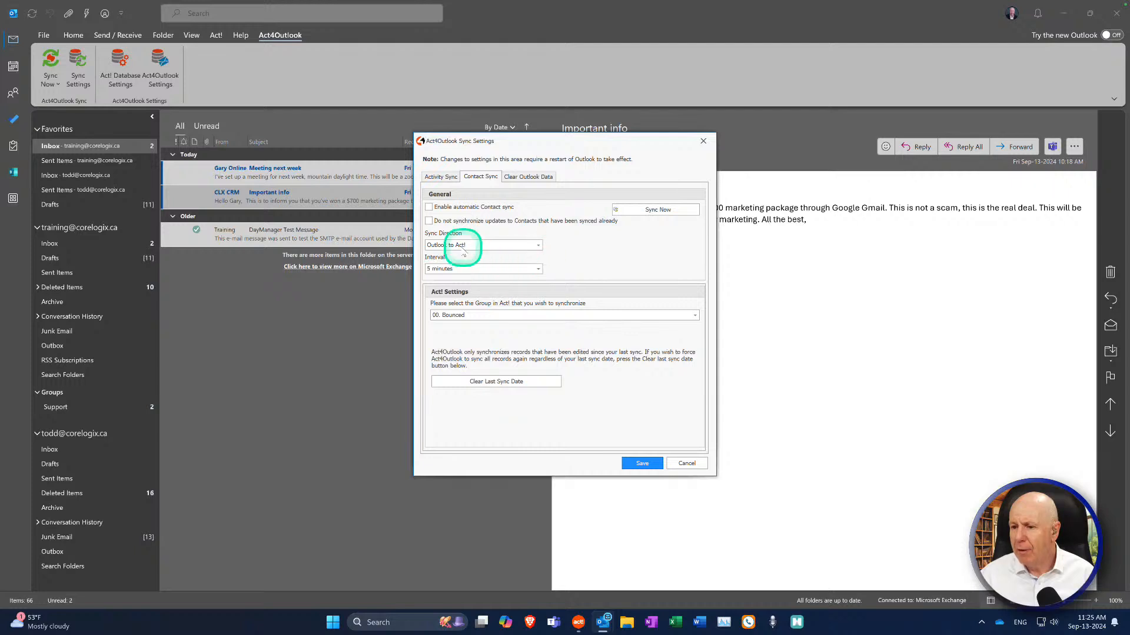
Step: Set the contact sync interval to 10 minutes, keeping the group as 00. Bounced
left_click(531, 269)
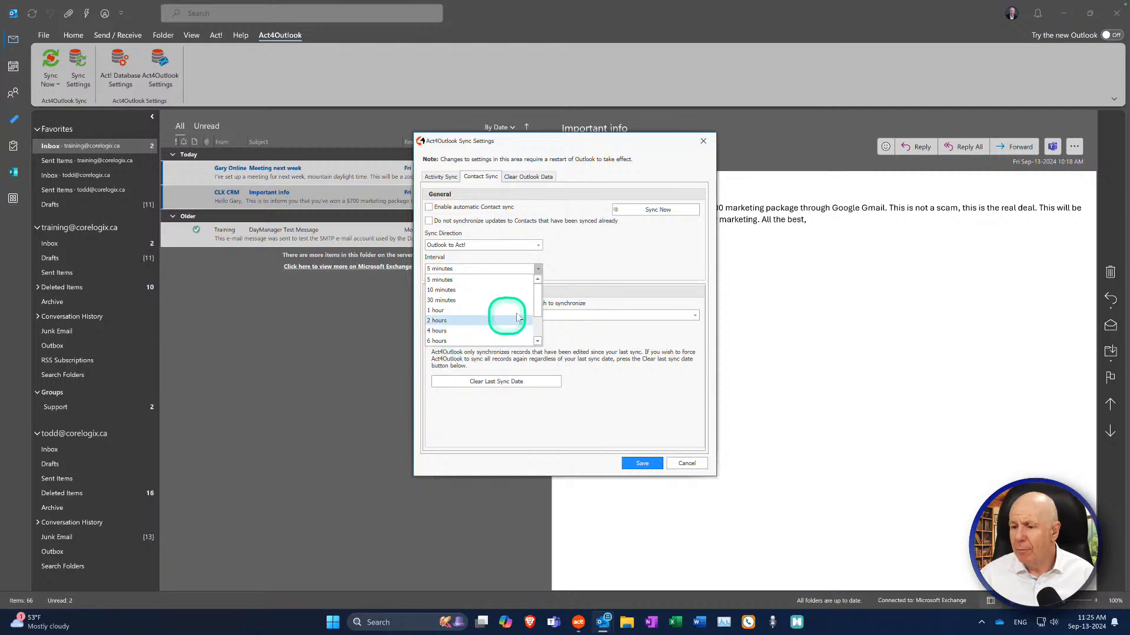
left_click(479, 292)
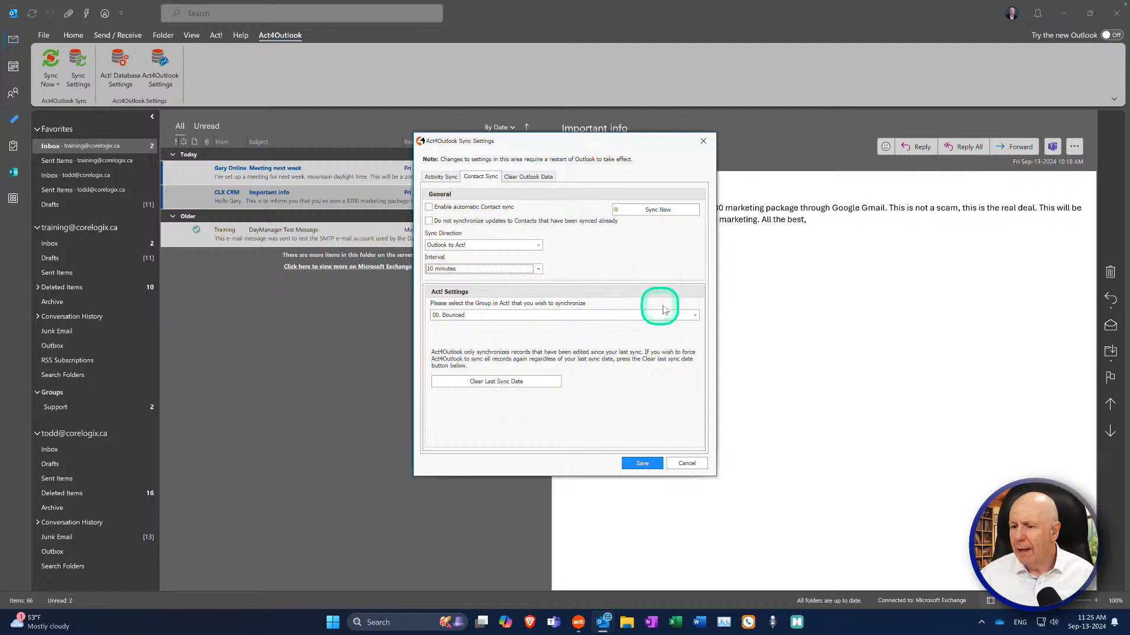
left_click(695, 317)
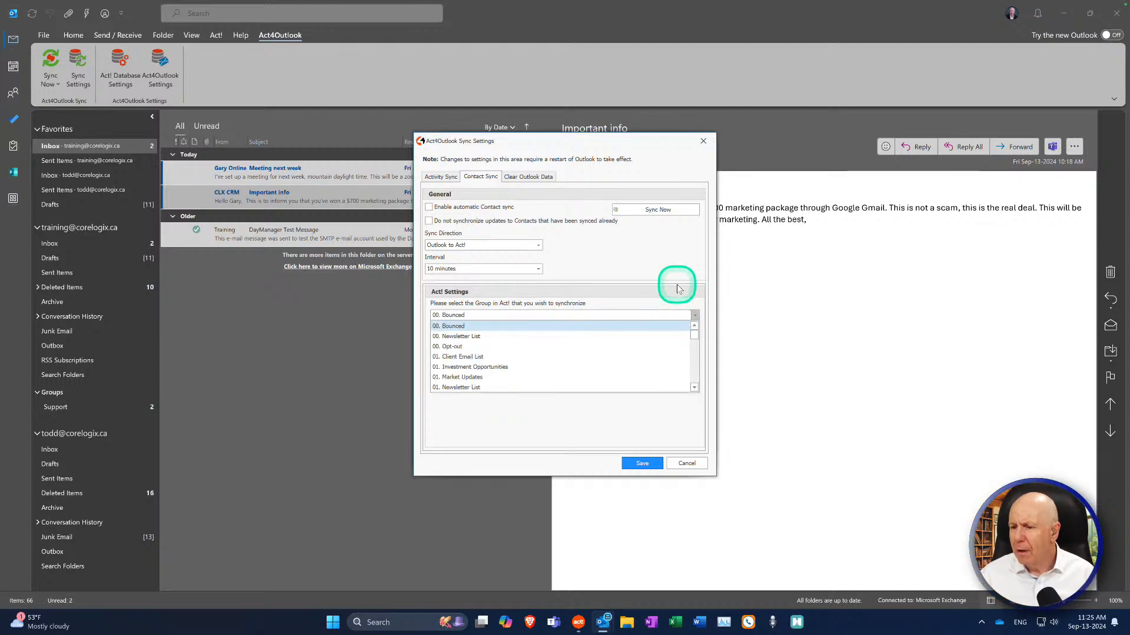
left_click(613, 284)
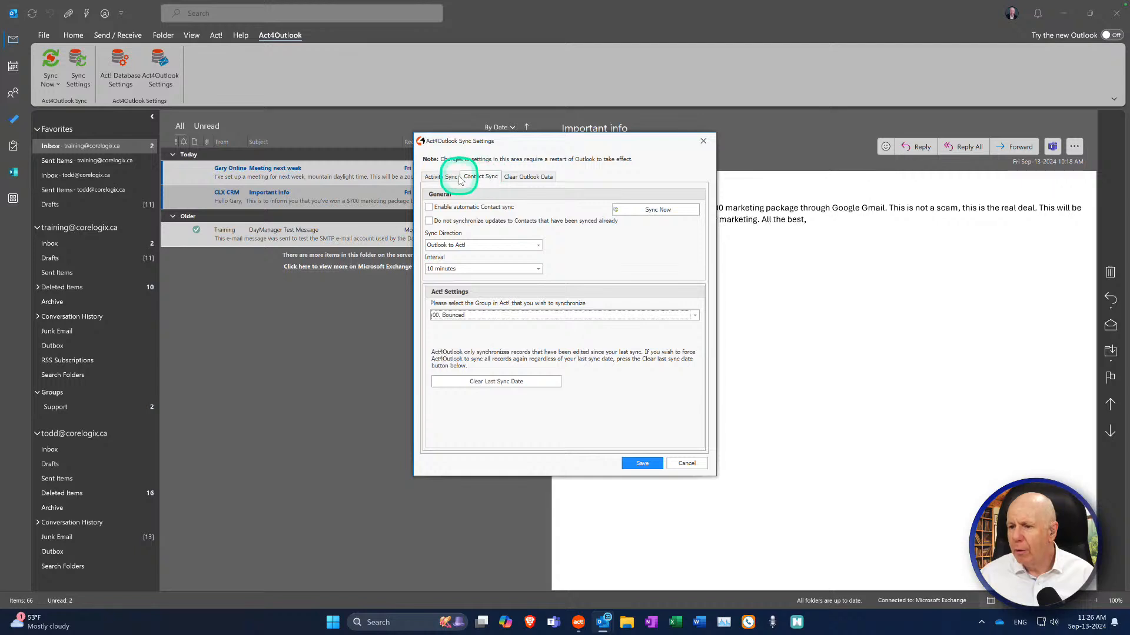
Step: Return to Activity Sync, then save the Act4Outlook sync settings and acknowledge the confirmation
left_click(445, 176)
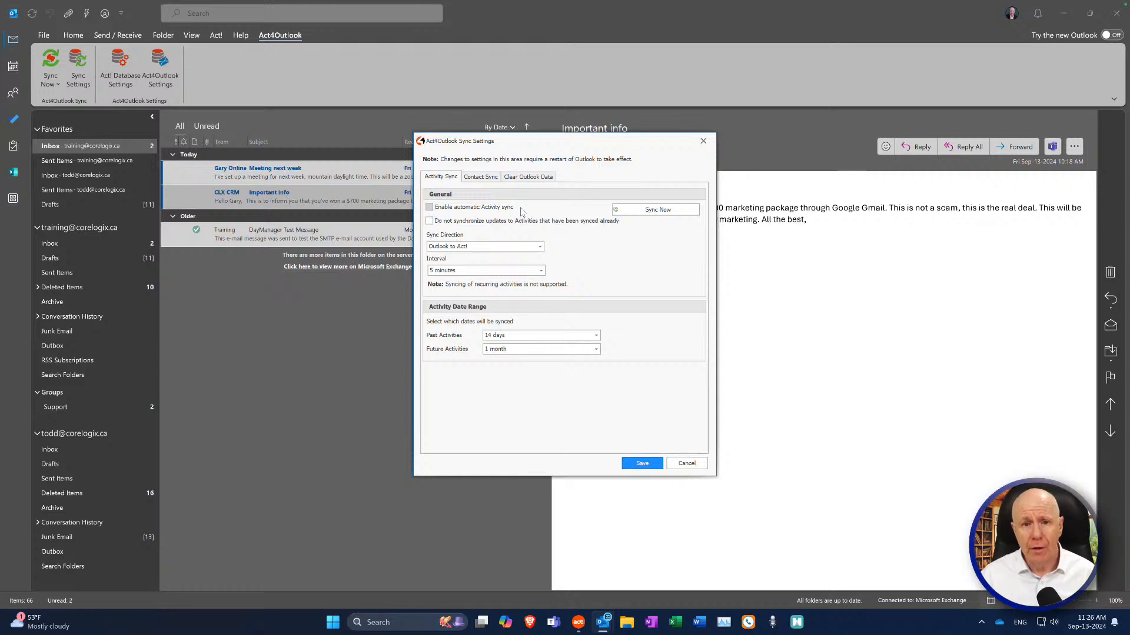
left_click(521, 212)
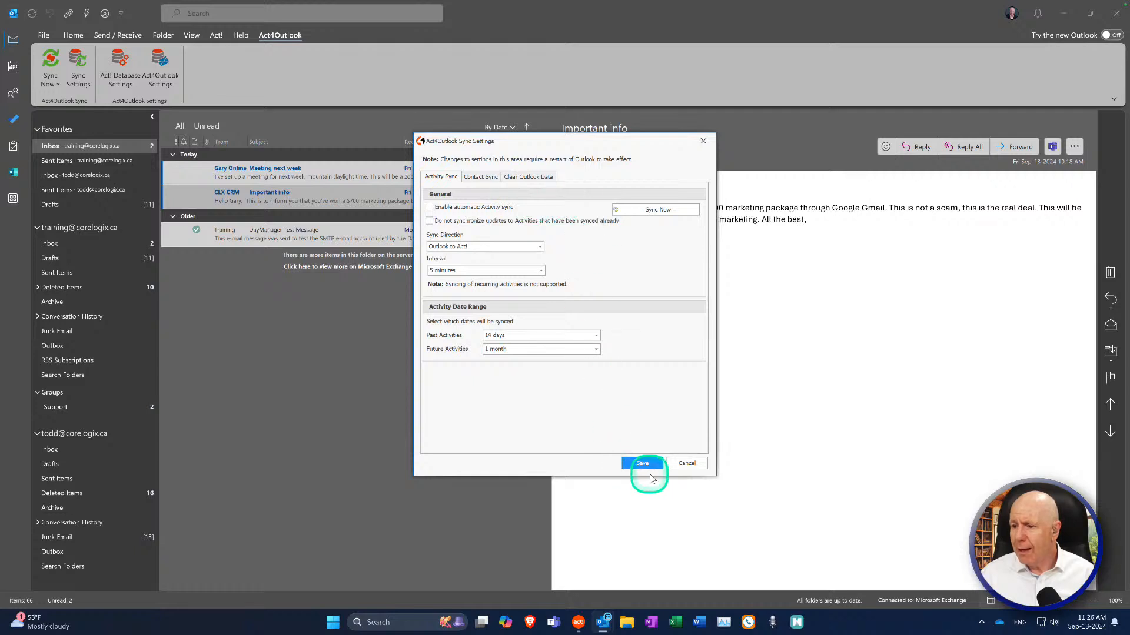
left_click(642, 464)
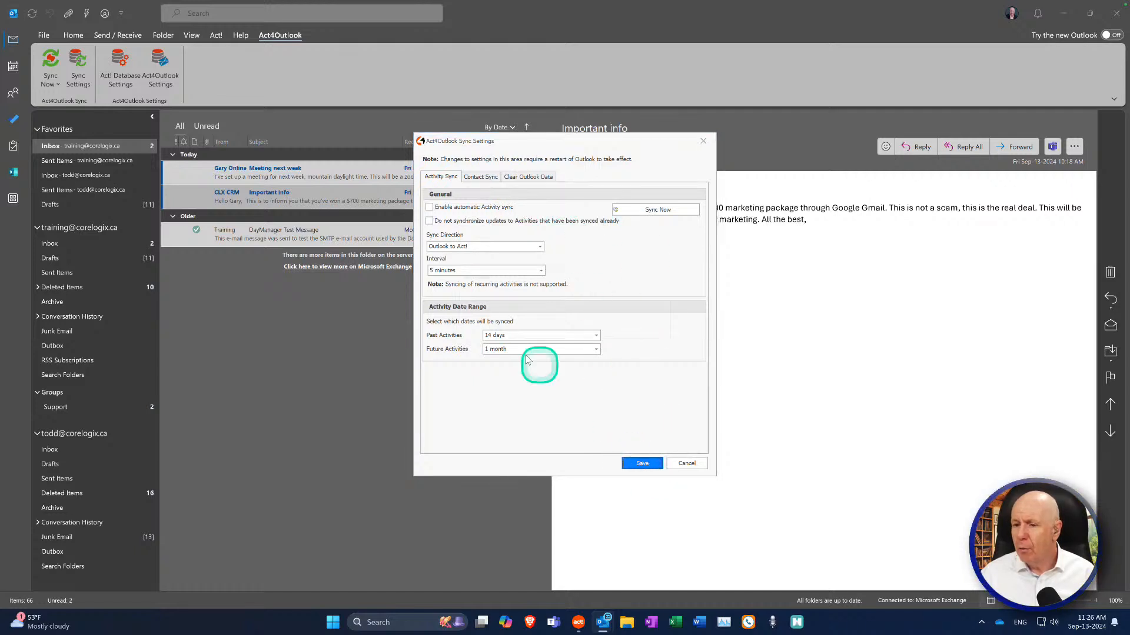
left_click(563, 330)
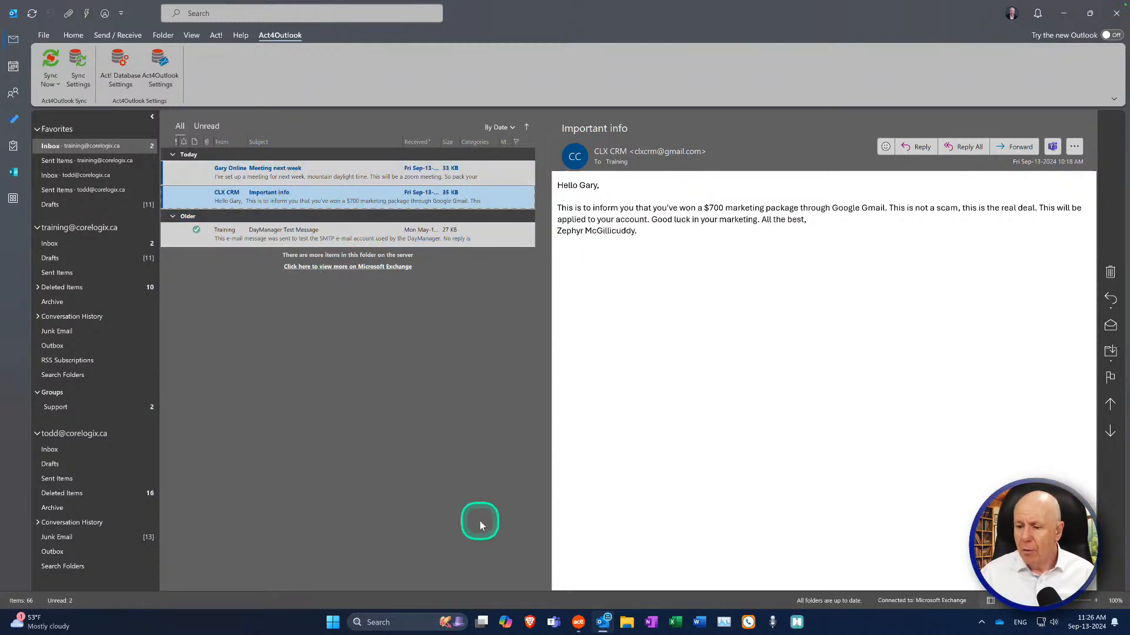
Step: Switch to Act!, refresh the view, and search the contact by name to show their History
left_click(578, 624)
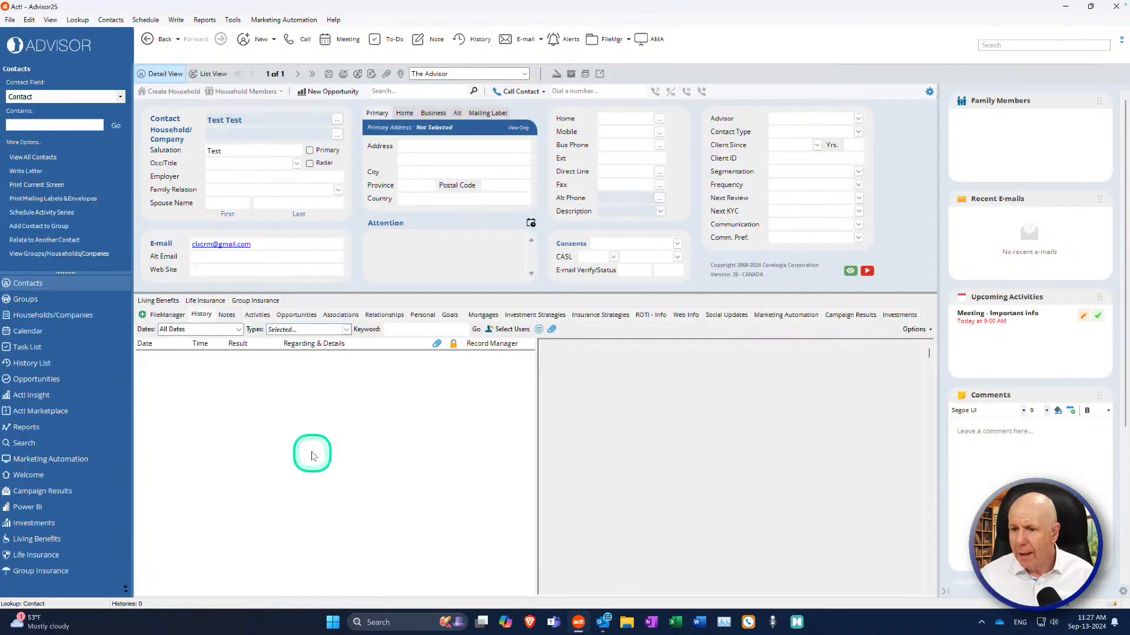
left_click(50, 19)
left_click(103, 504)
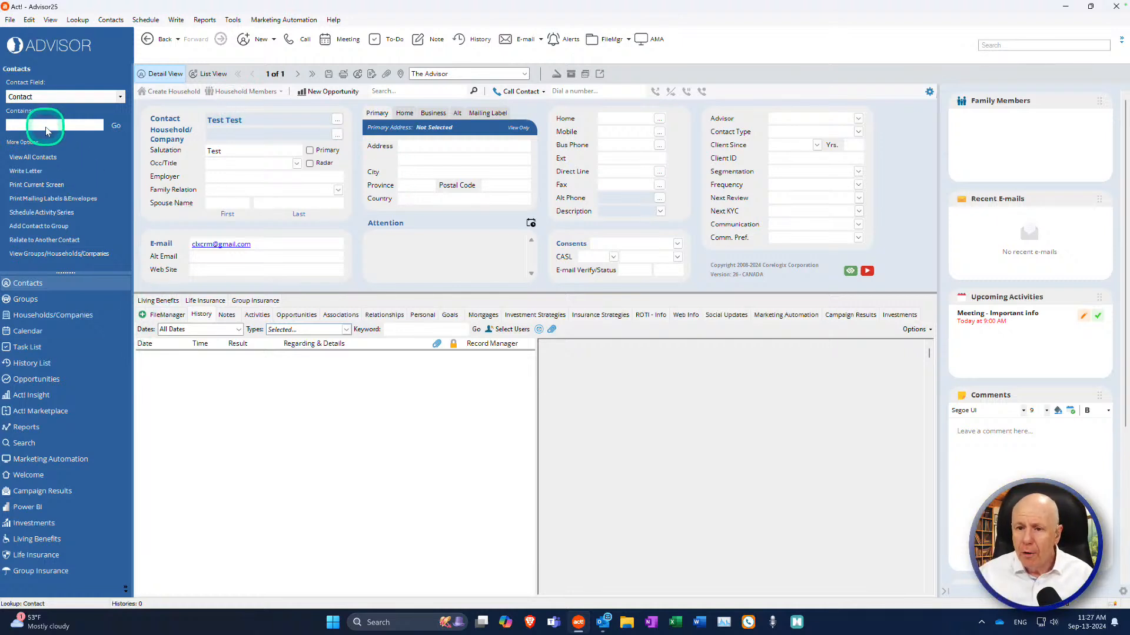
key("Return")
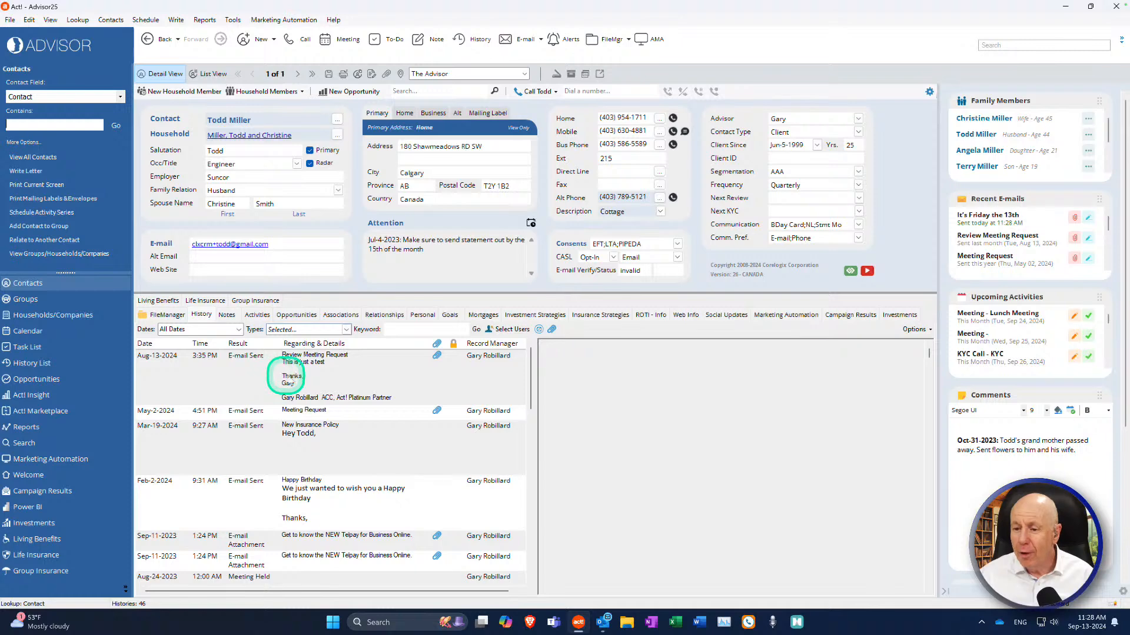
Step: Refresh the contact so the Sep-13-2024 "It's Friday the 13th" email appears, and preview it
left_click(325, 377)
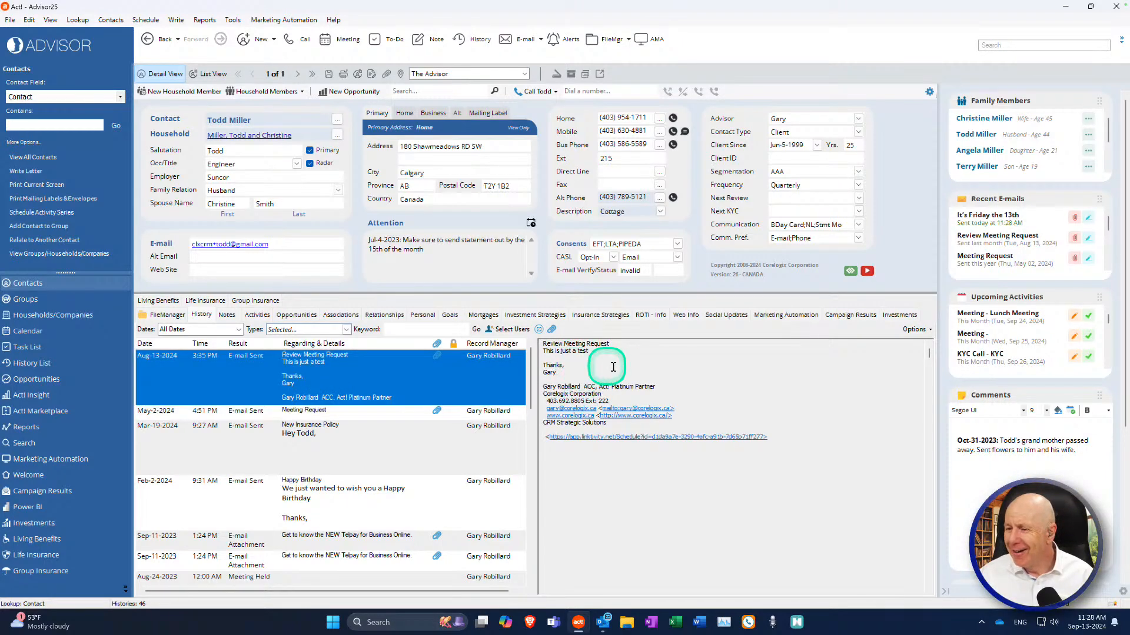
left_click(51, 20)
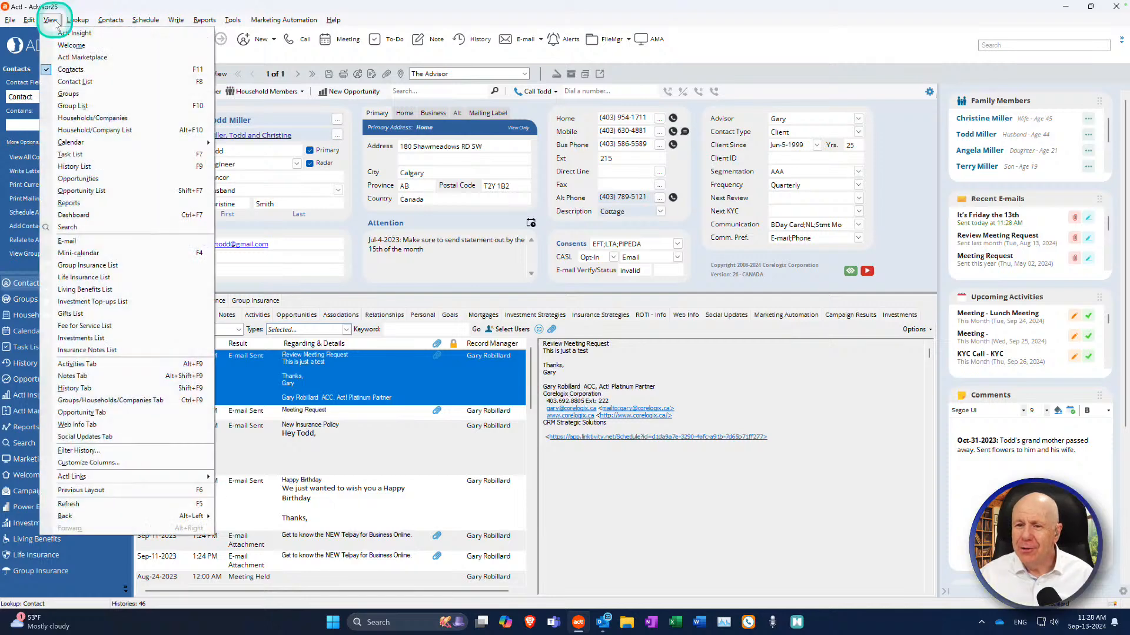
left_click(96, 509)
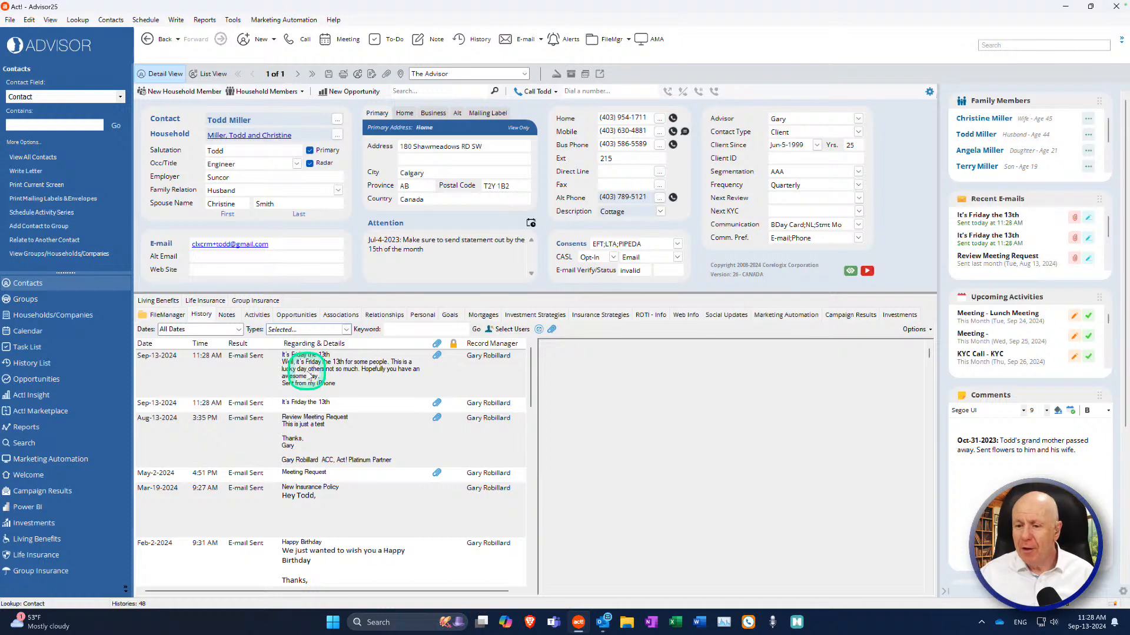
left_click(310, 376)
mouse_move(694, 632)
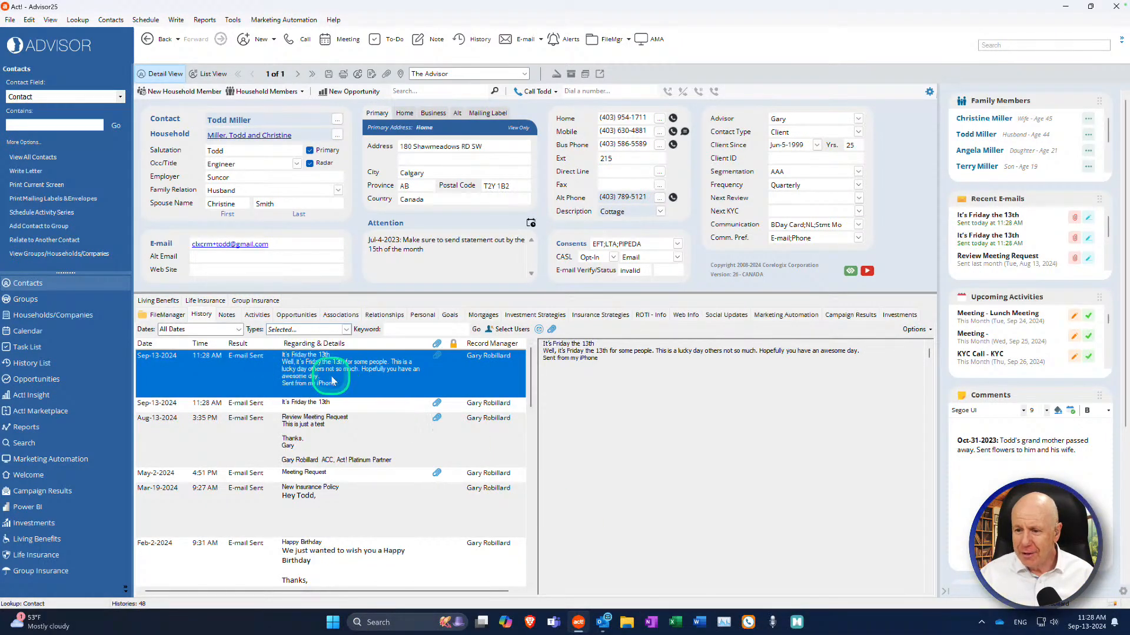
left_click(499, 592)
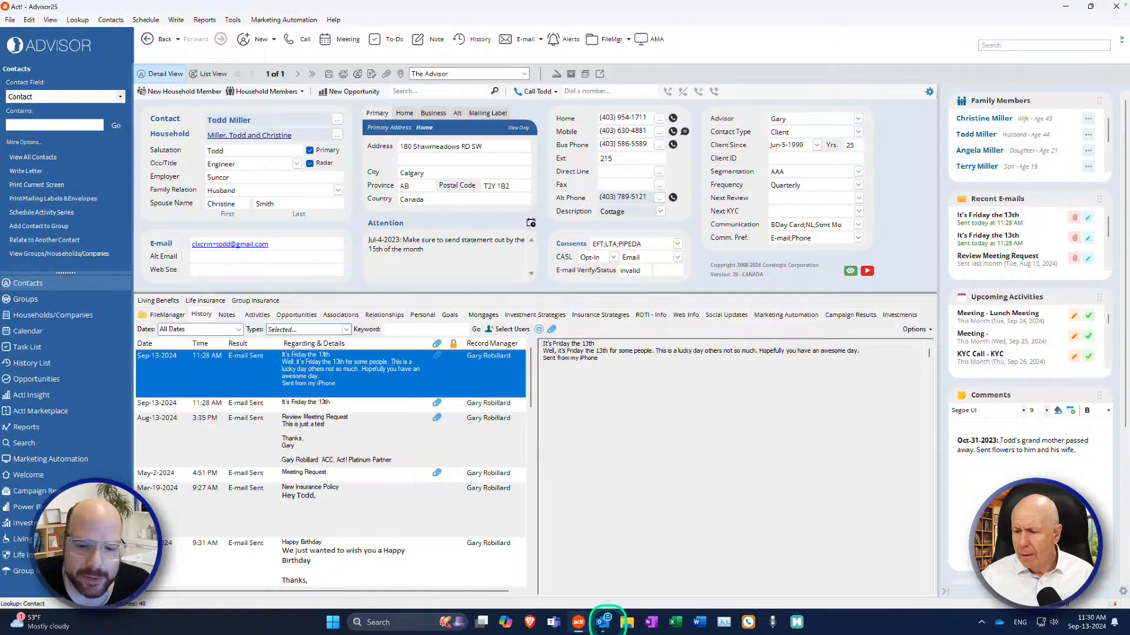
Step: In Outlook, bring up the Act4Outlook Sync Settings on the Contact Sync tab
left_click(603, 621)
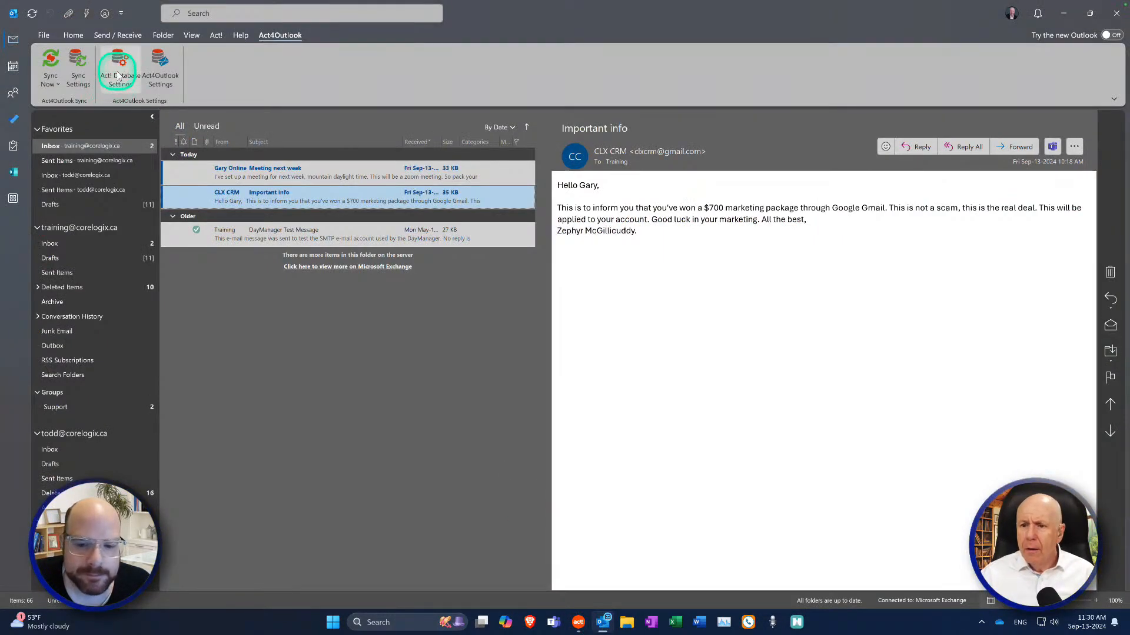
left_click(76, 66)
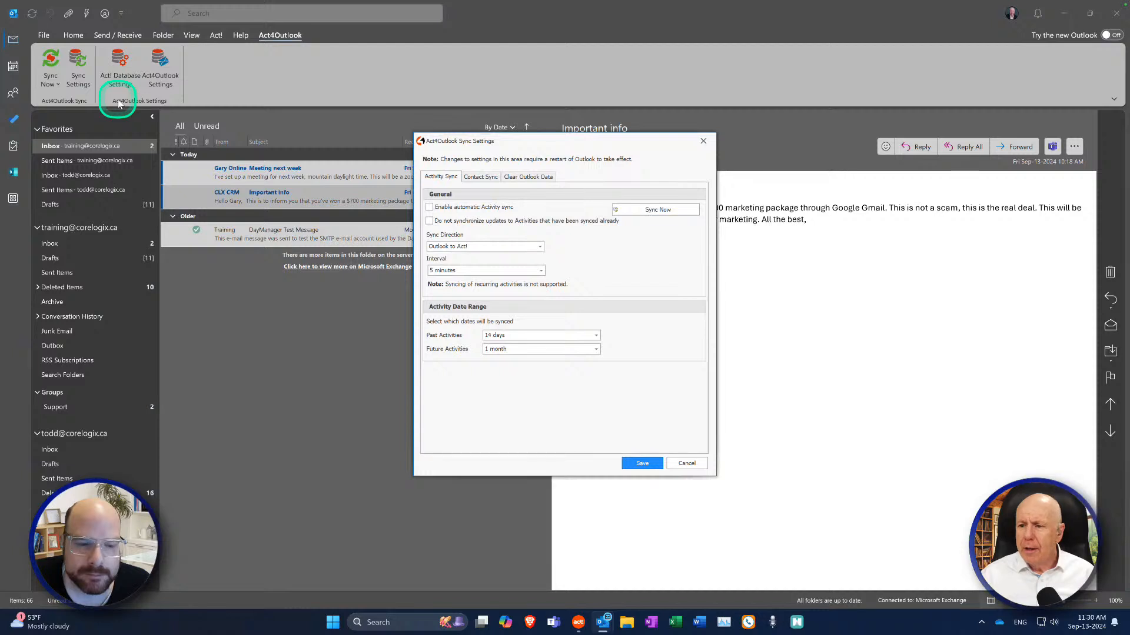
left_click(493, 178)
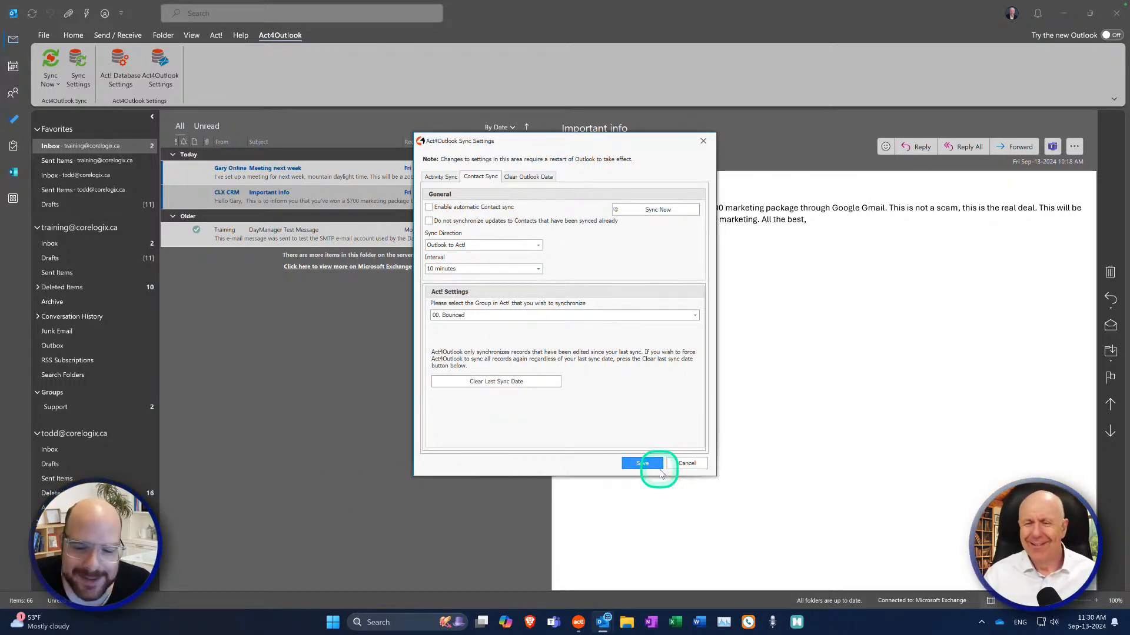
Step: Dismiss the widgets board and cancel the Sync Settings without saving changes
mouse_move(36, 623)
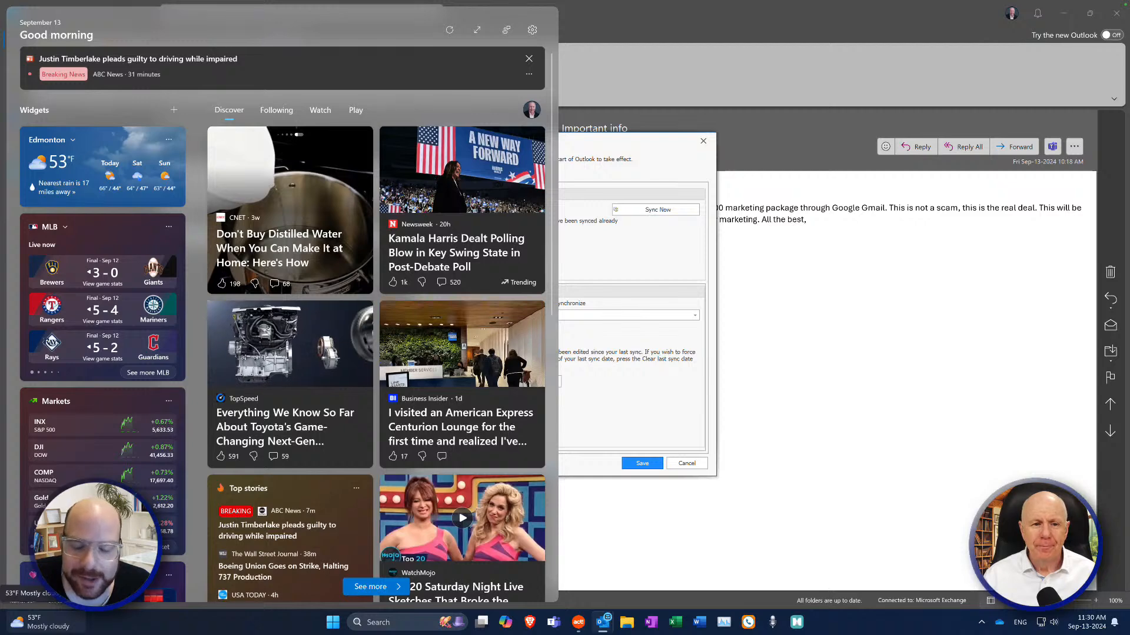
left_click(845, 372)
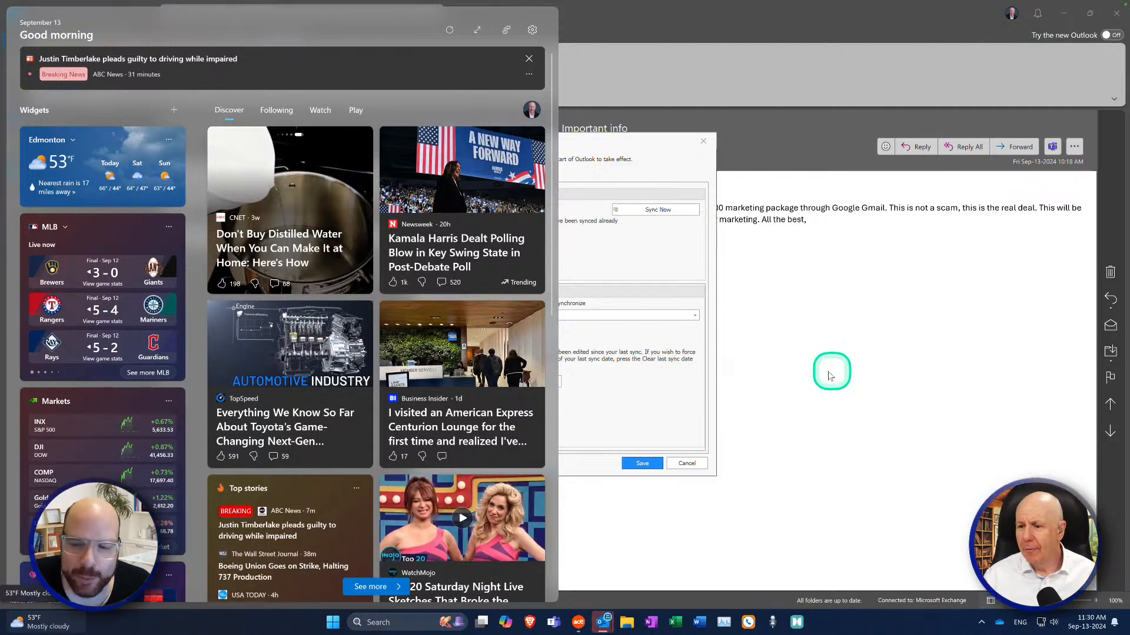
left_click(614, 47)
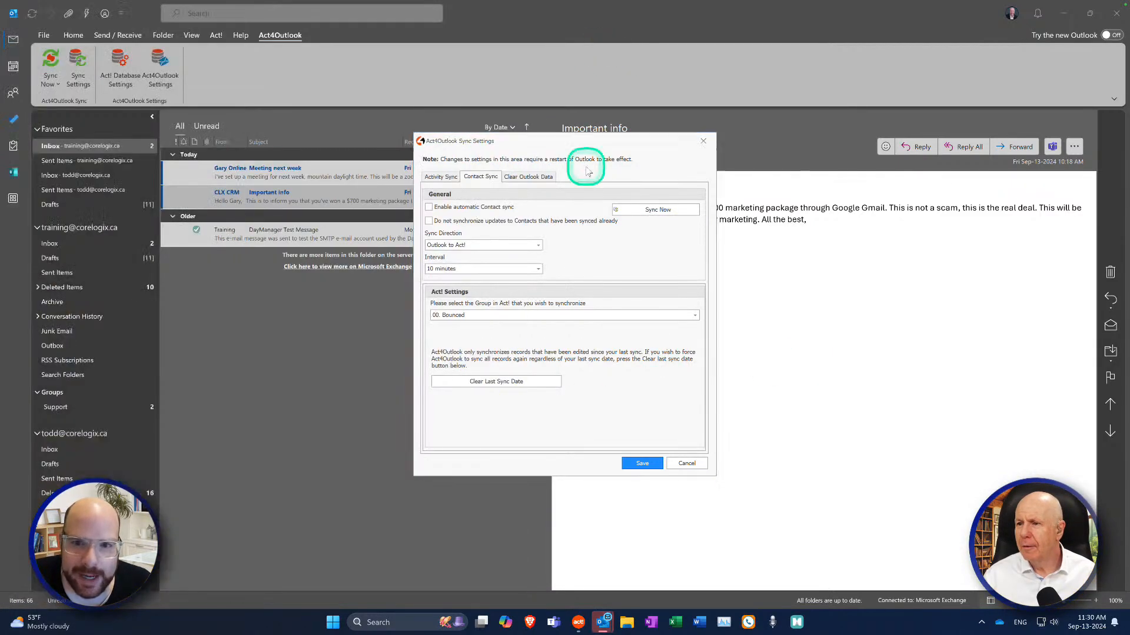
left_click(684, 463)
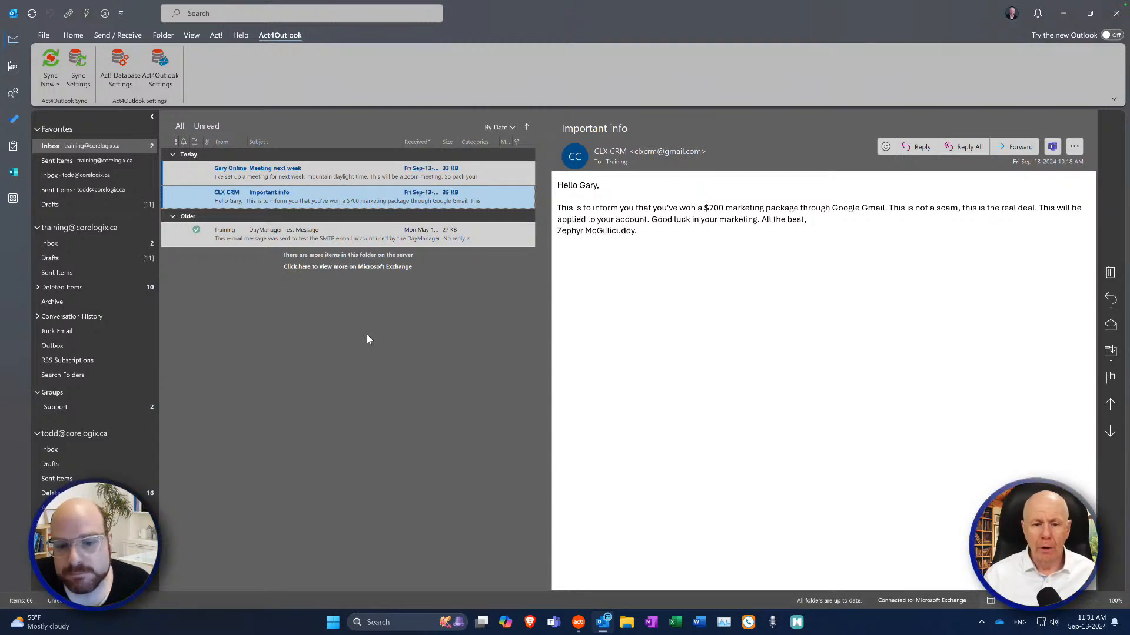
left_click(592, 307)
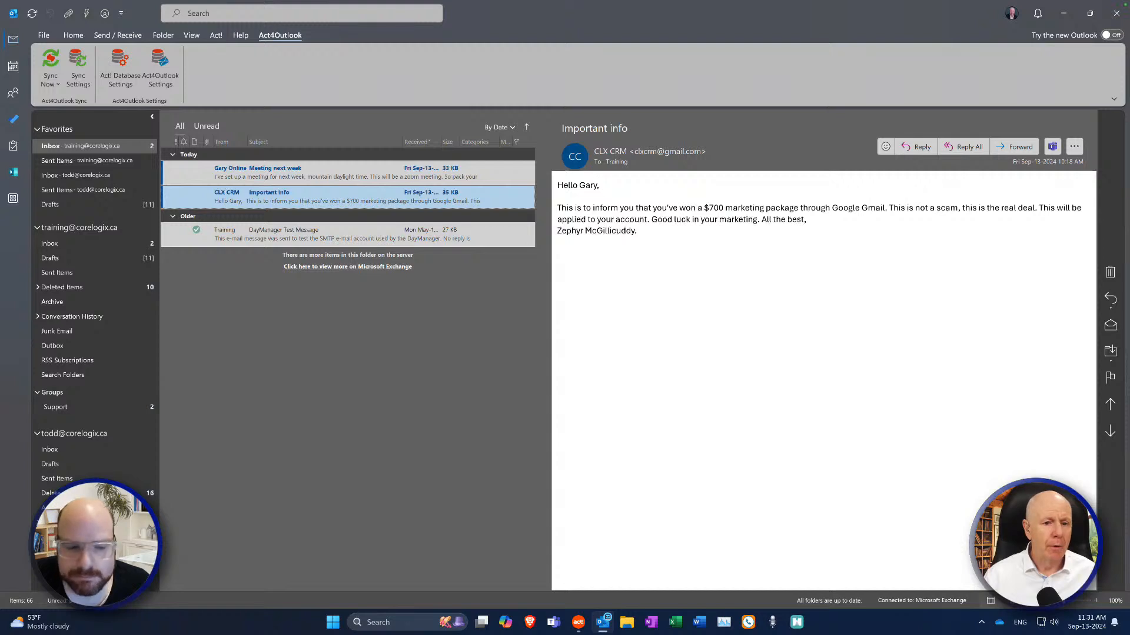